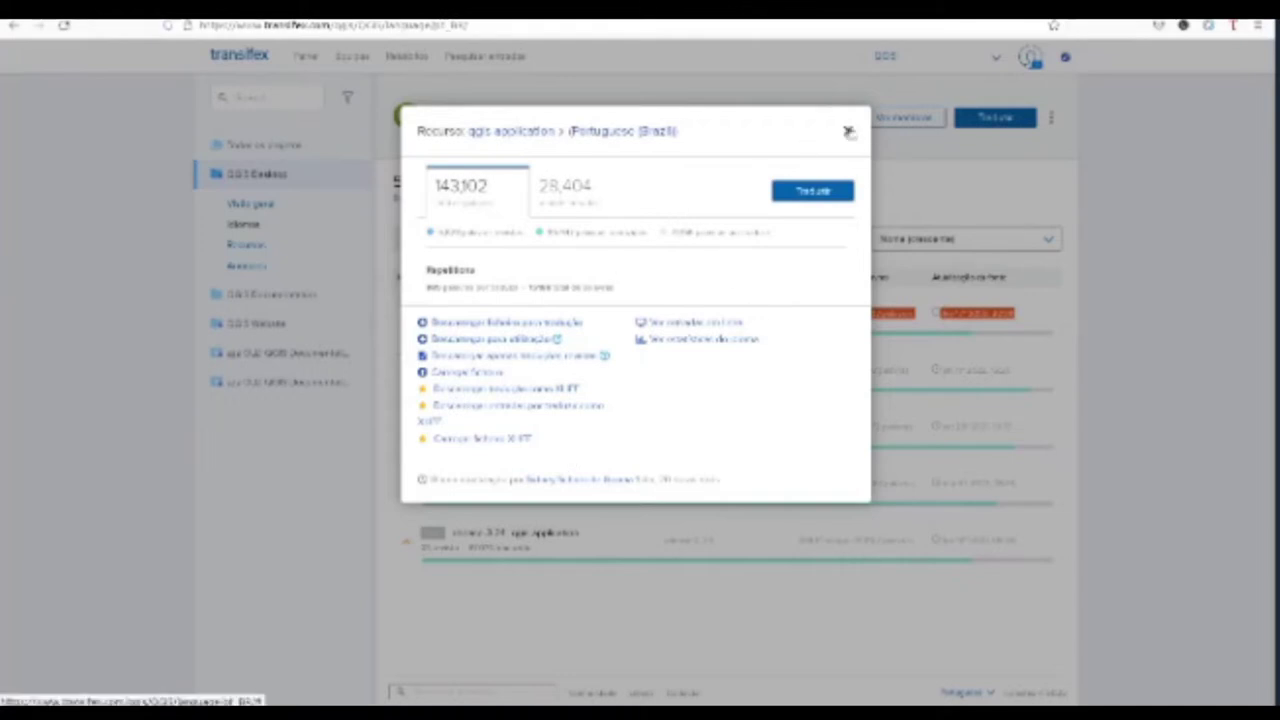
- Close the qgis-application resource details and return to the QGIS Desktop language list
left_click(848, 132)
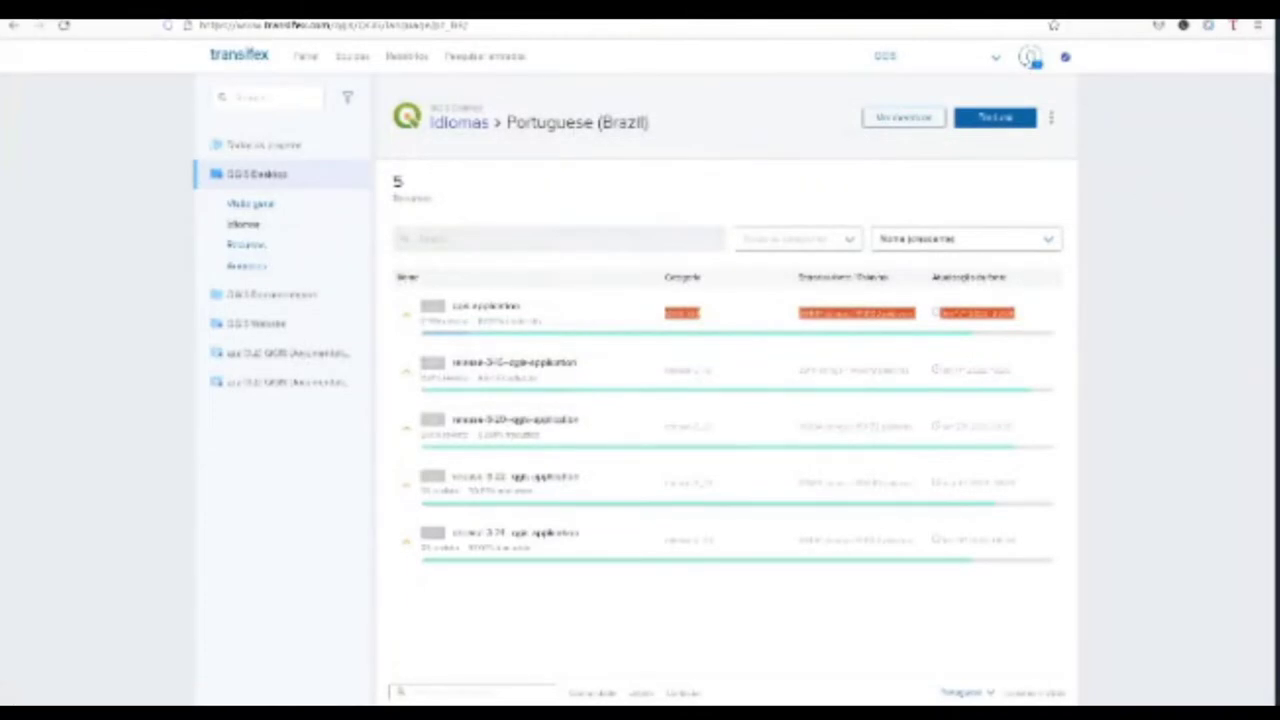
left_click(199, 176)
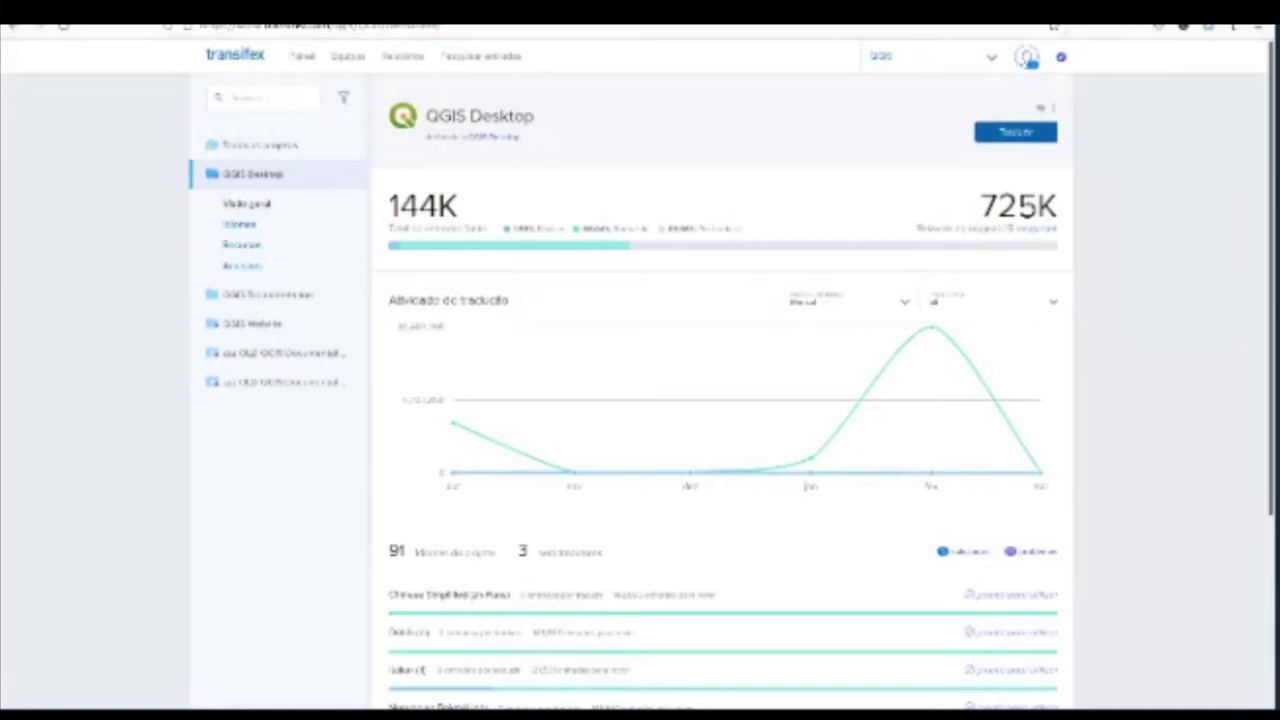
left_click(13, 28)
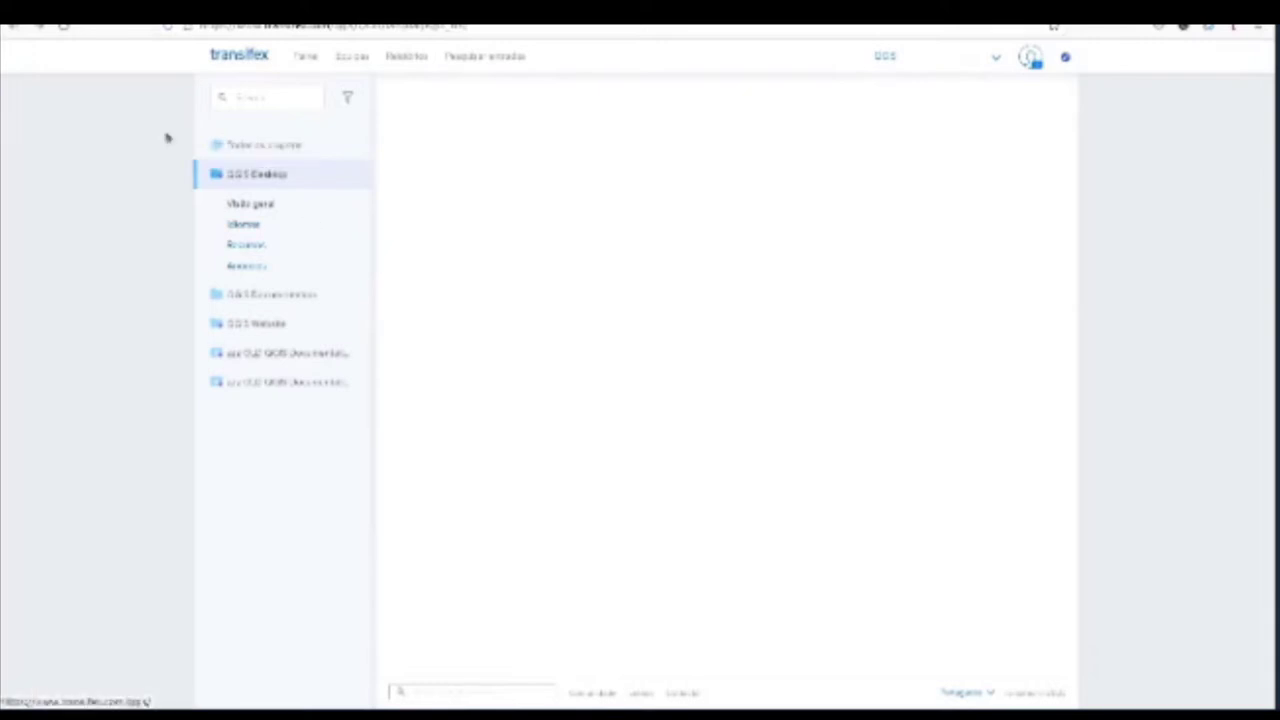
left_click(18, 32)
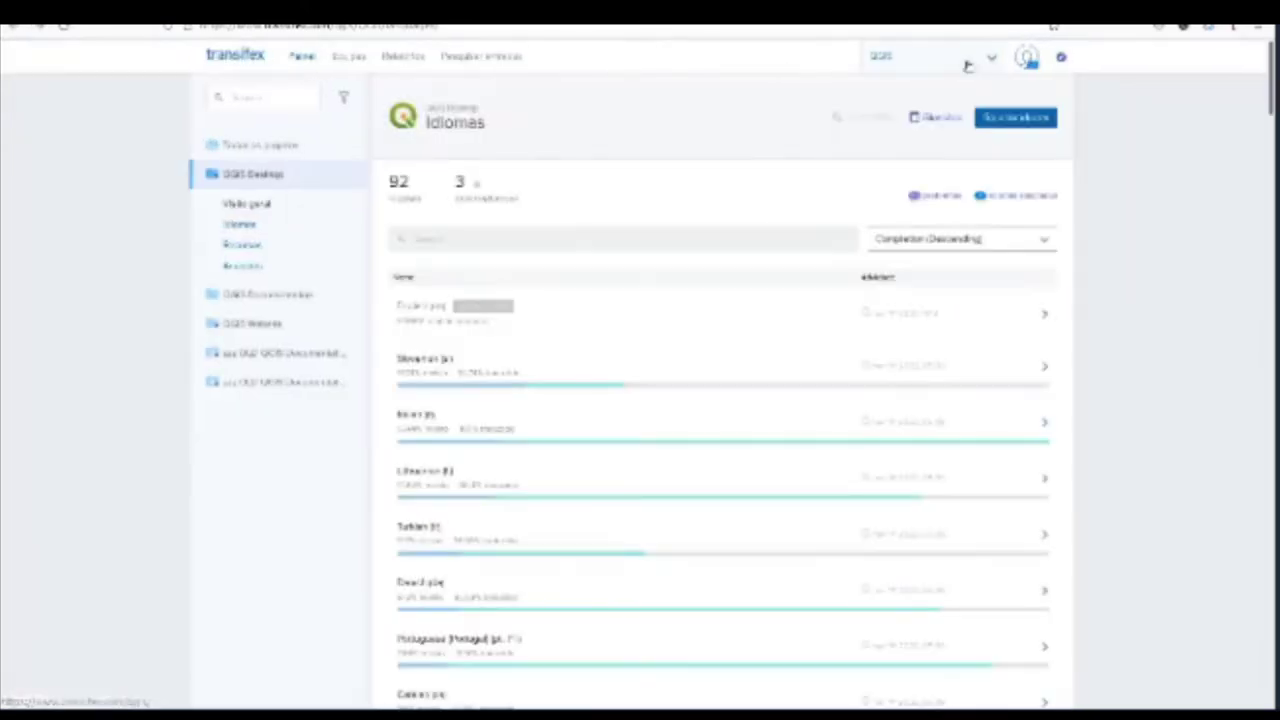
- Open the QGIS organization's dashboard and review the translation statistics across all projects
left_click(895, 64)
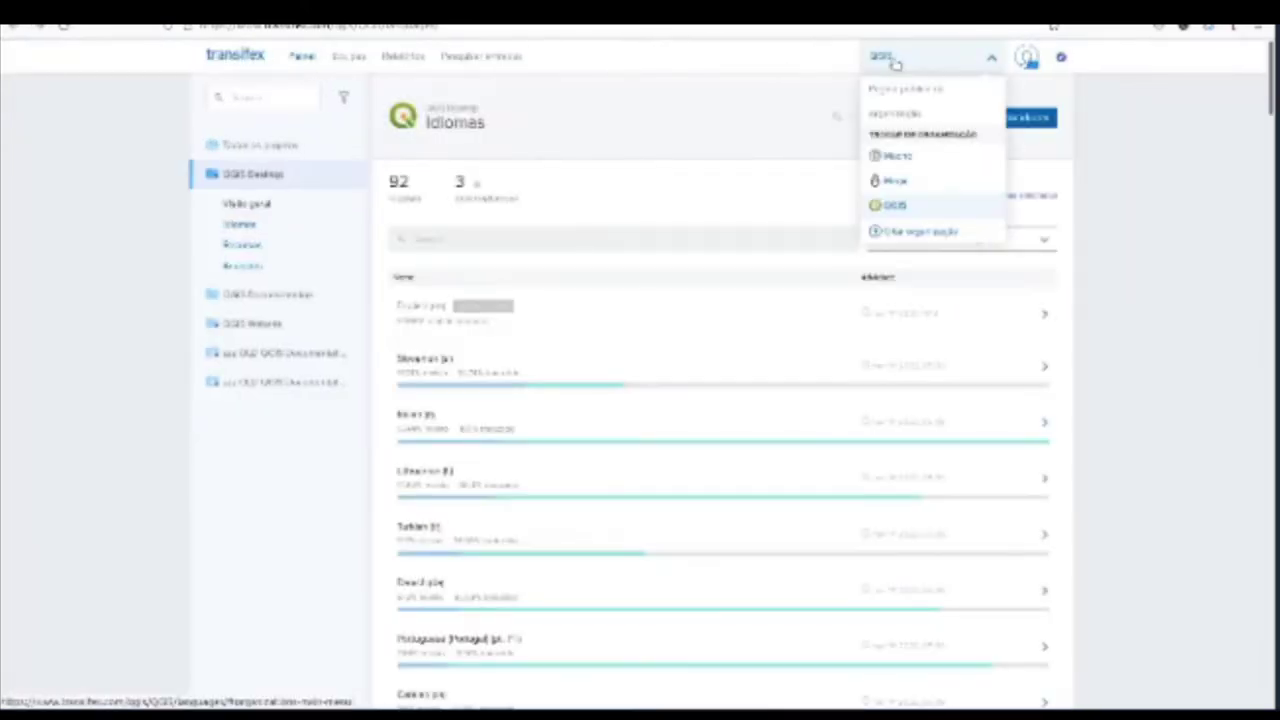
left_click(886, 208)
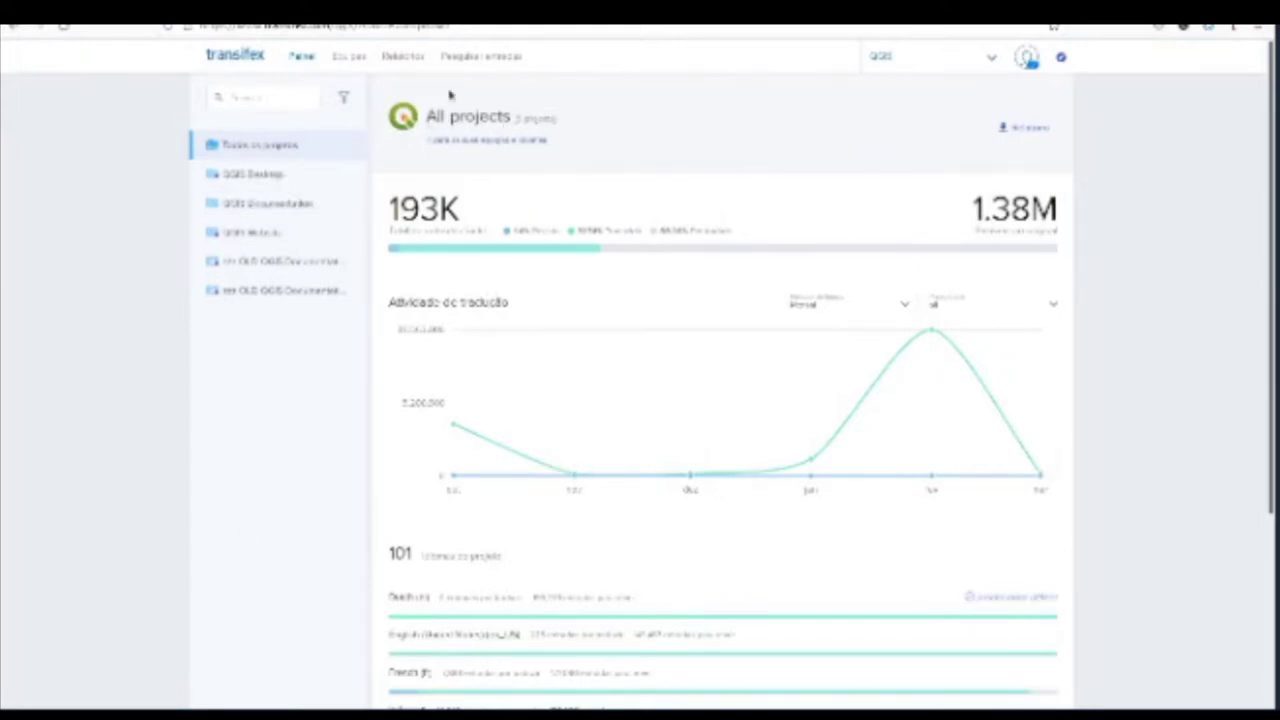
mouse_move(938, 344)
scroll(617, 528, "down", 3)
scroll(655, 537, "up", 3)
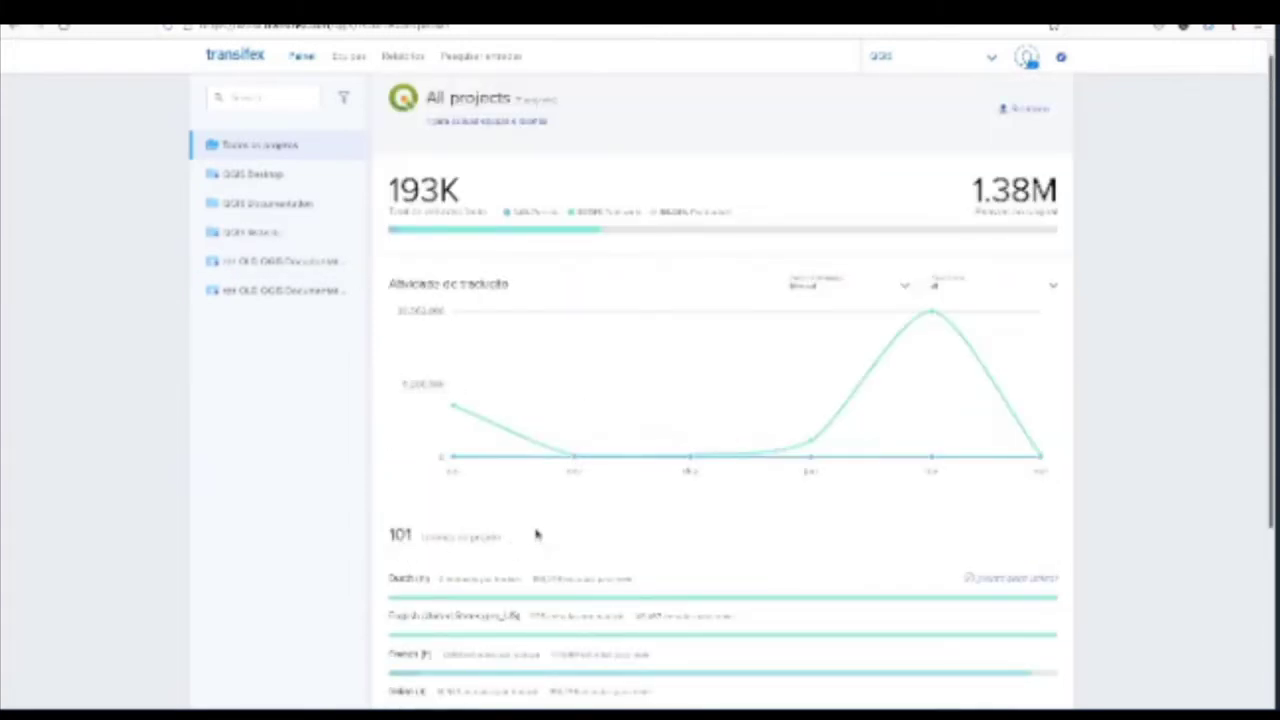
scroll(700, 420, "up", 1)
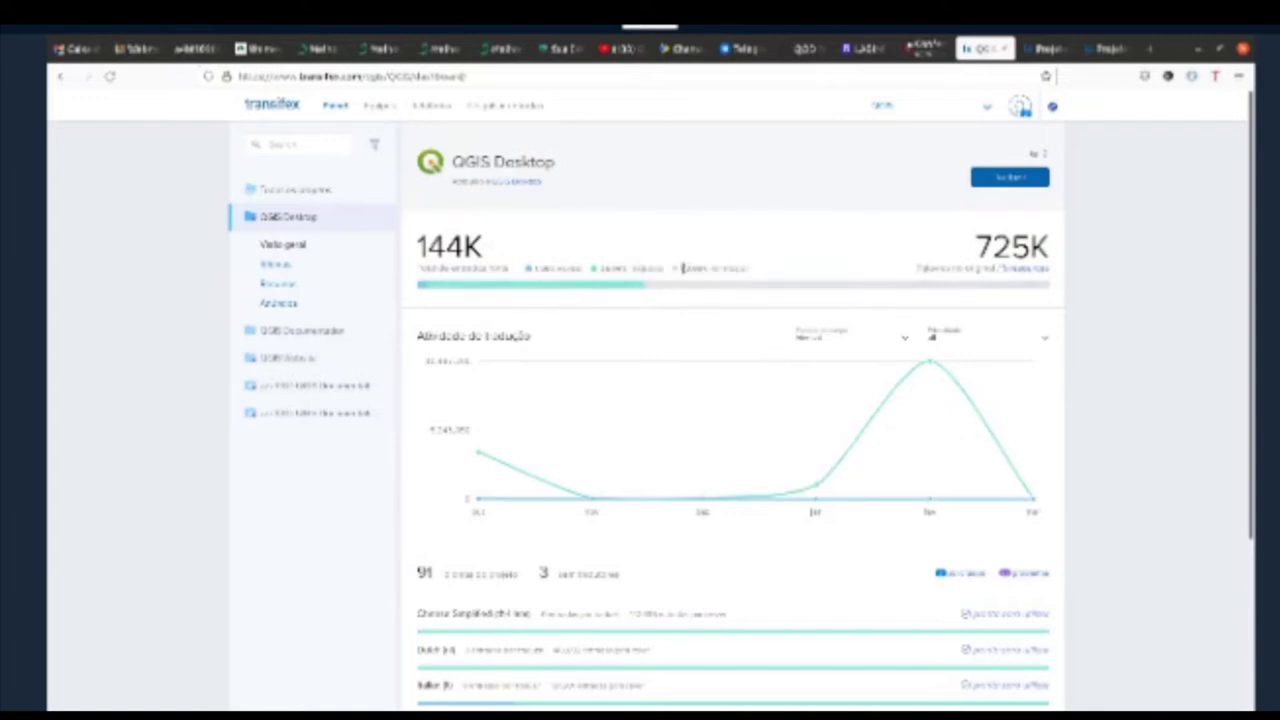
- Examine the QGIS Desktop overview, including the share left to translate, the translation activity chart and the project language counts
left_click_drag(681, 268, 763, 275)
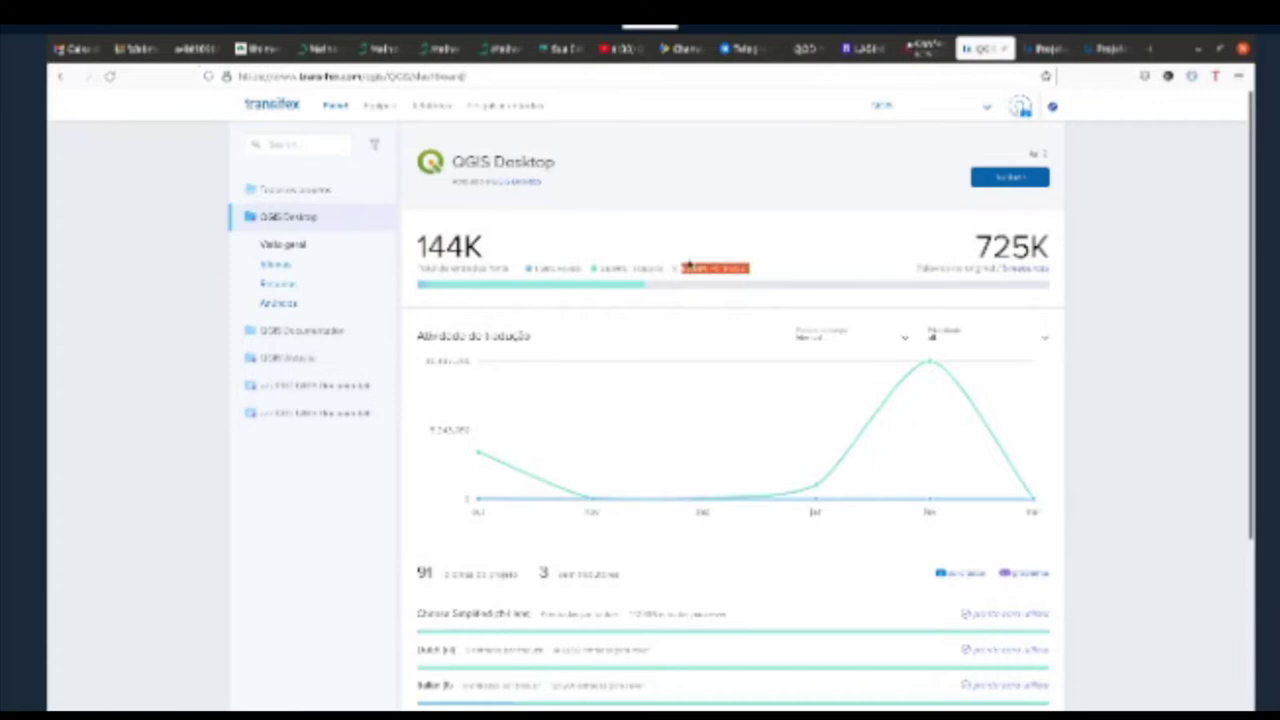
left_click(1123, 286)
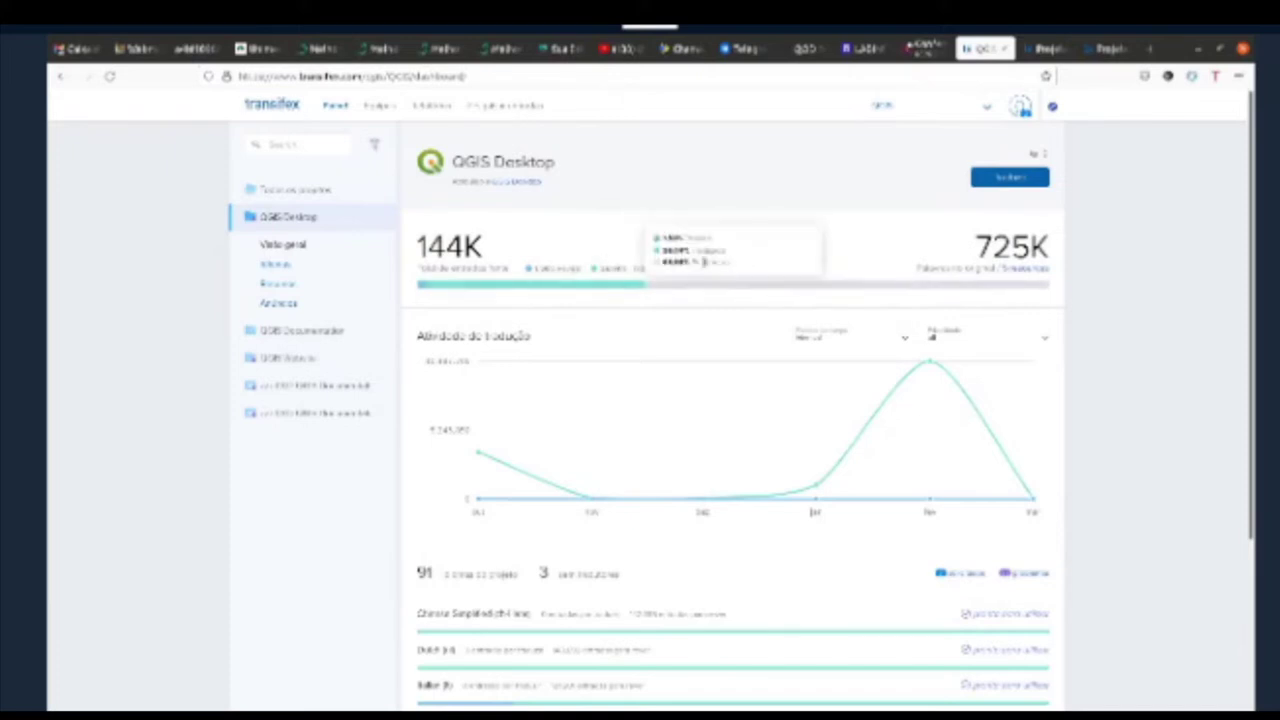
mouse_move(698, 262)
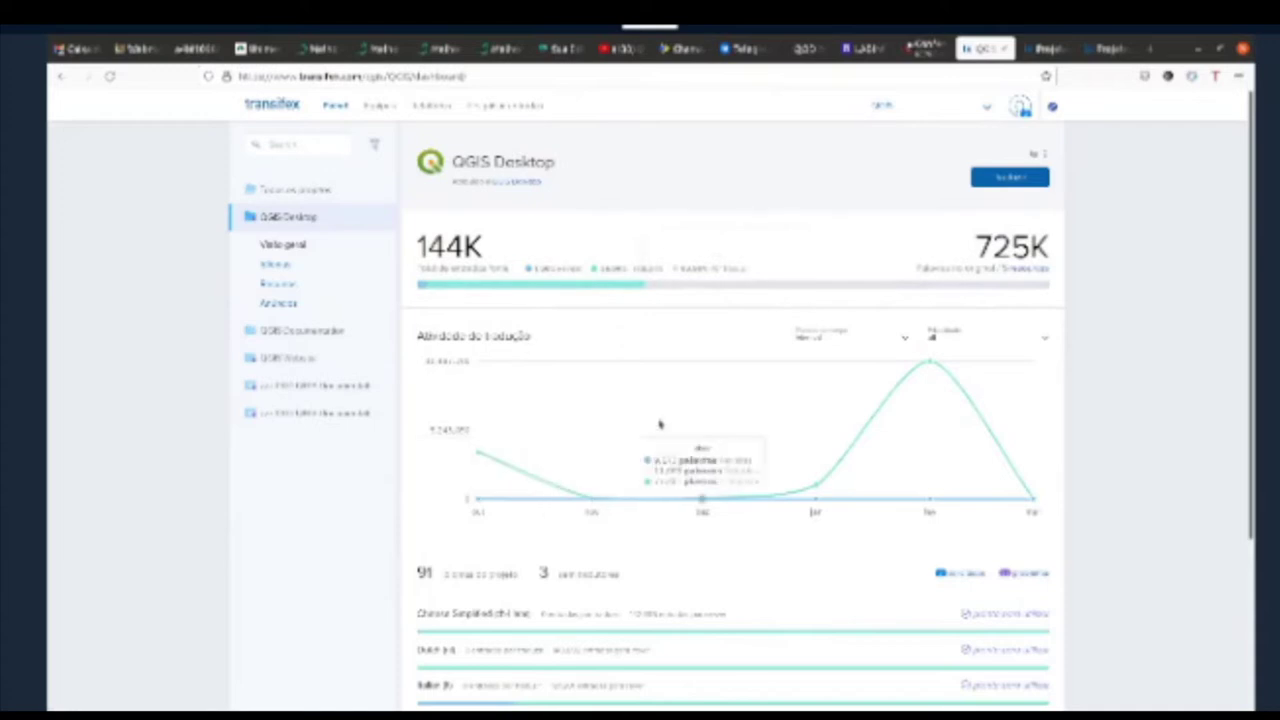
scroll(665, 452, "down", 1)
scroll(620, 506, "down", 1)
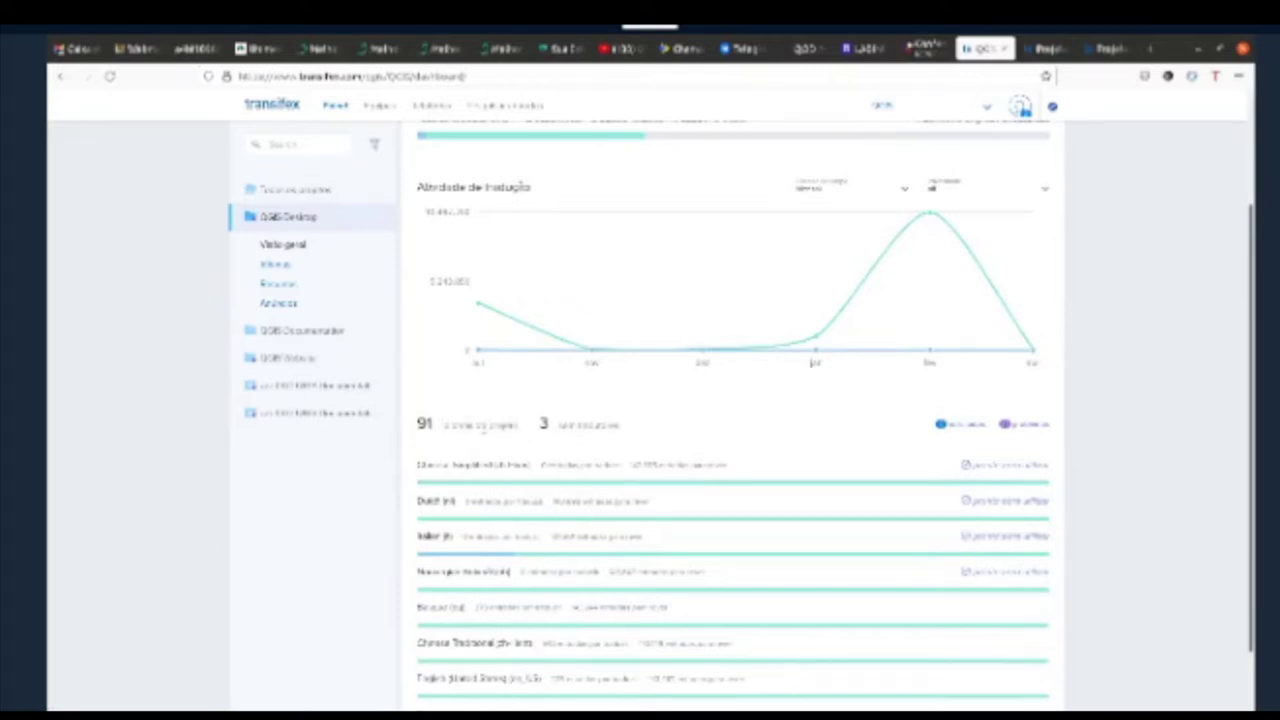
scroll(748, 463, "up", 1)
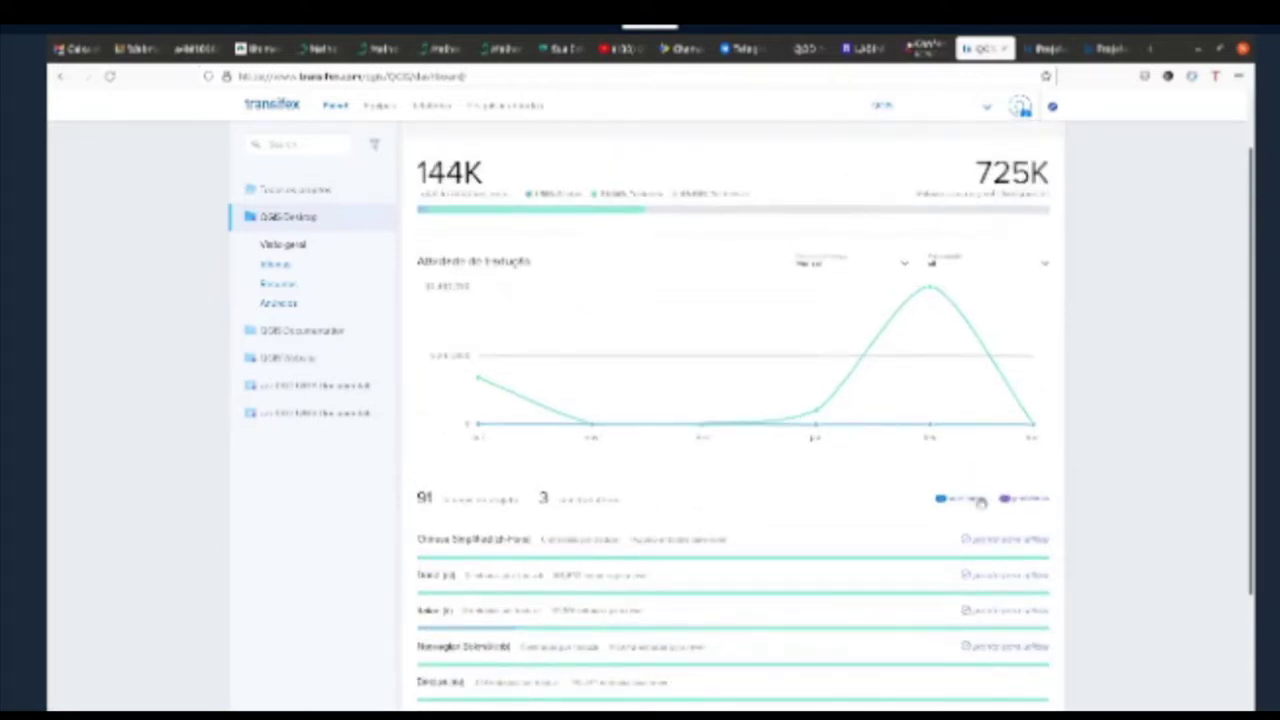
scroll(851, 510, "down", 1)
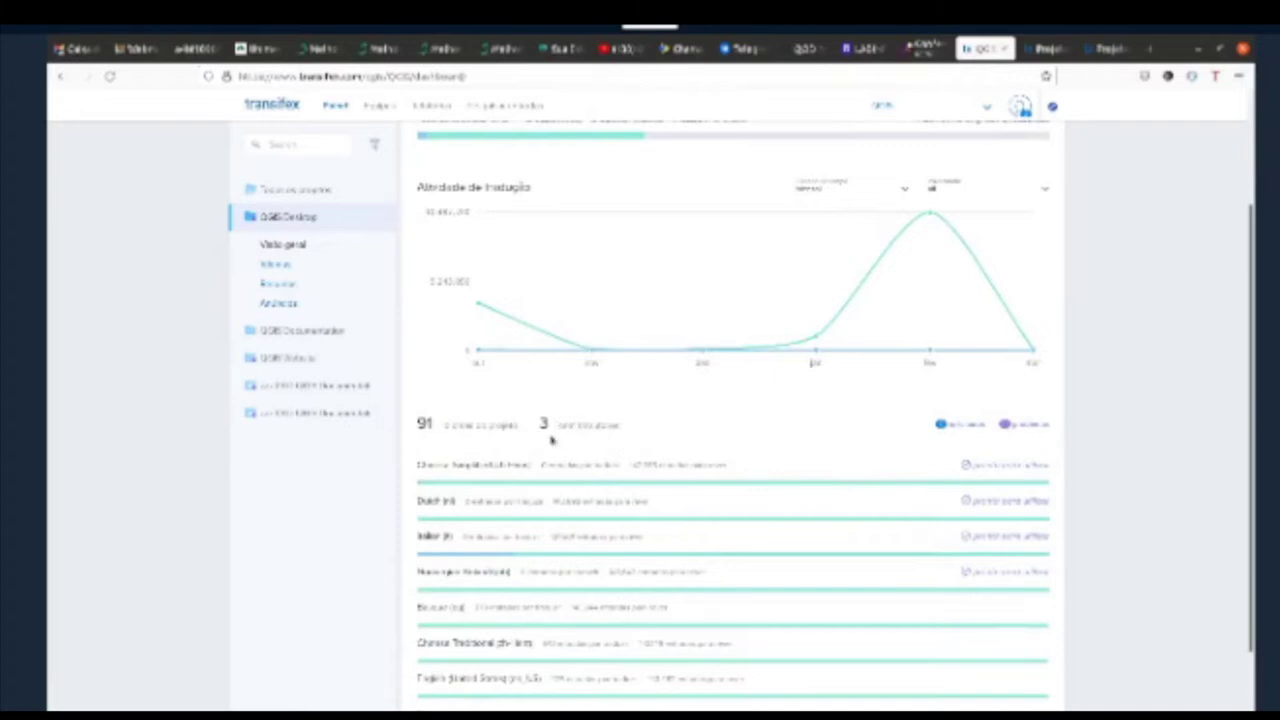
scroll(812, 446, "up", 1)
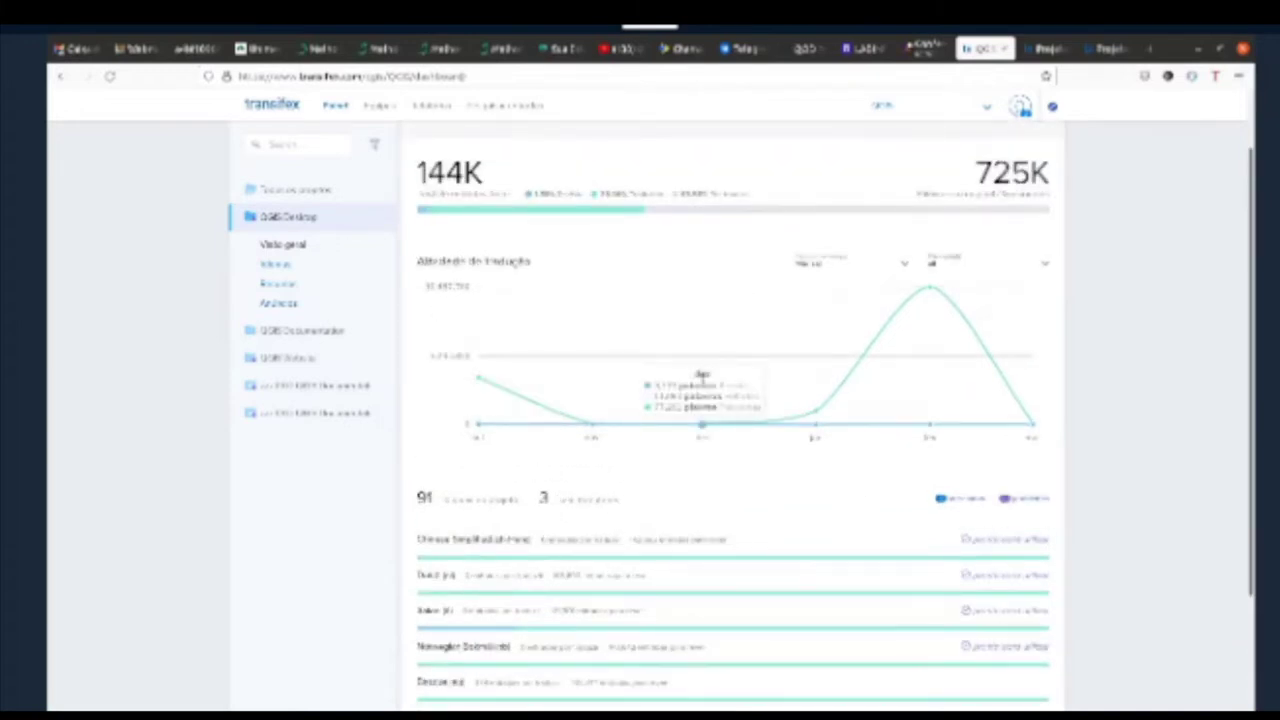
scroll(703, 380, "down", 2)
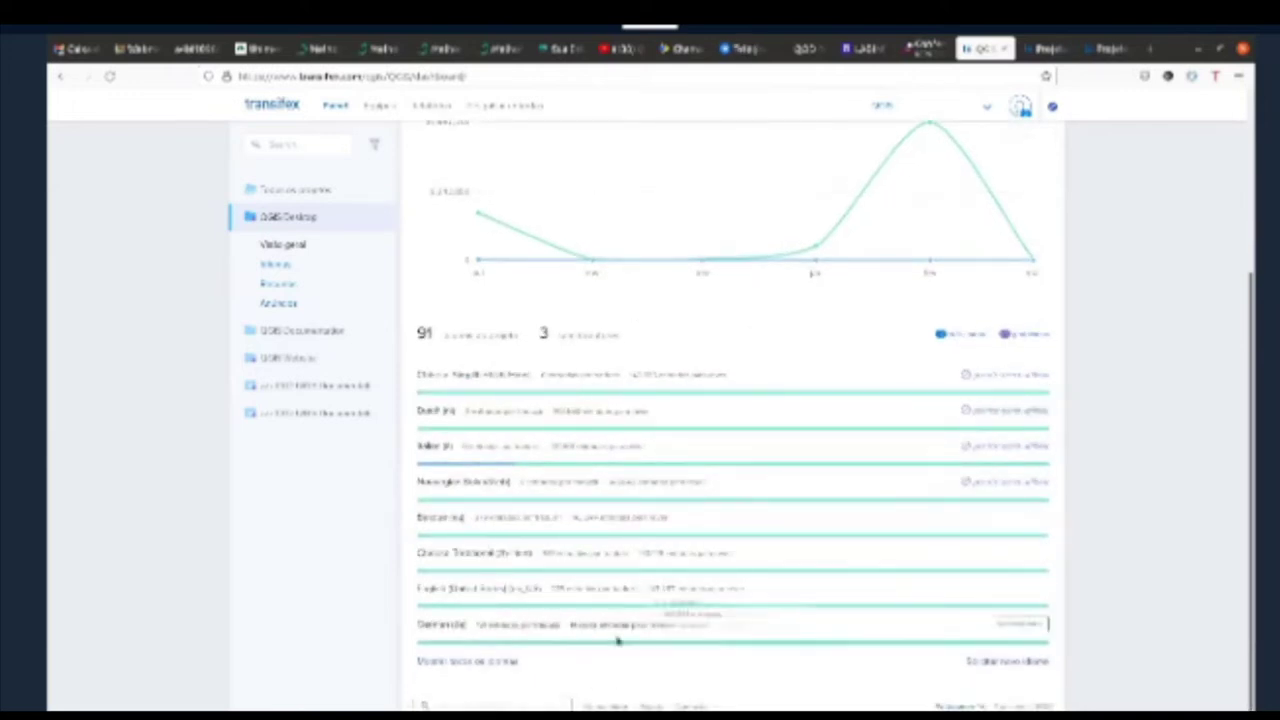
- Show all QGIS Desktop project languages and compare the Portuguese (Brazil) progress with the other languages
left_click(466, 663)
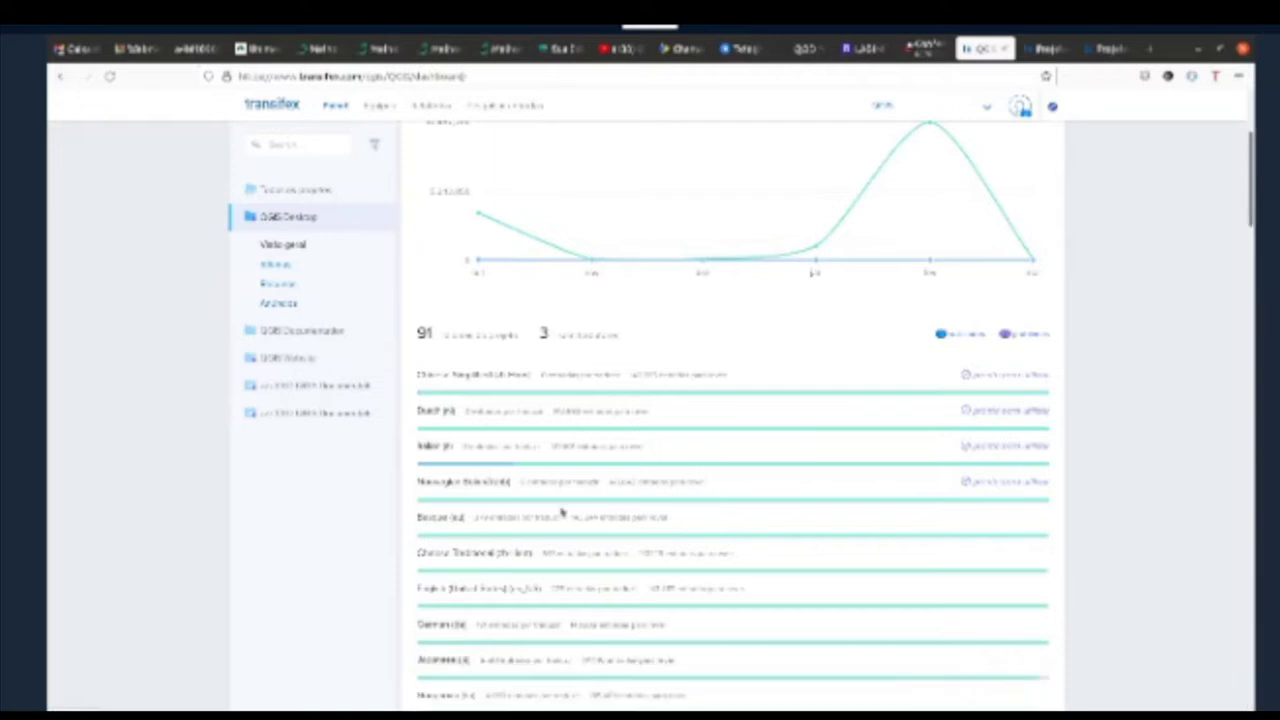
scroll(562, 512, "down", 8)
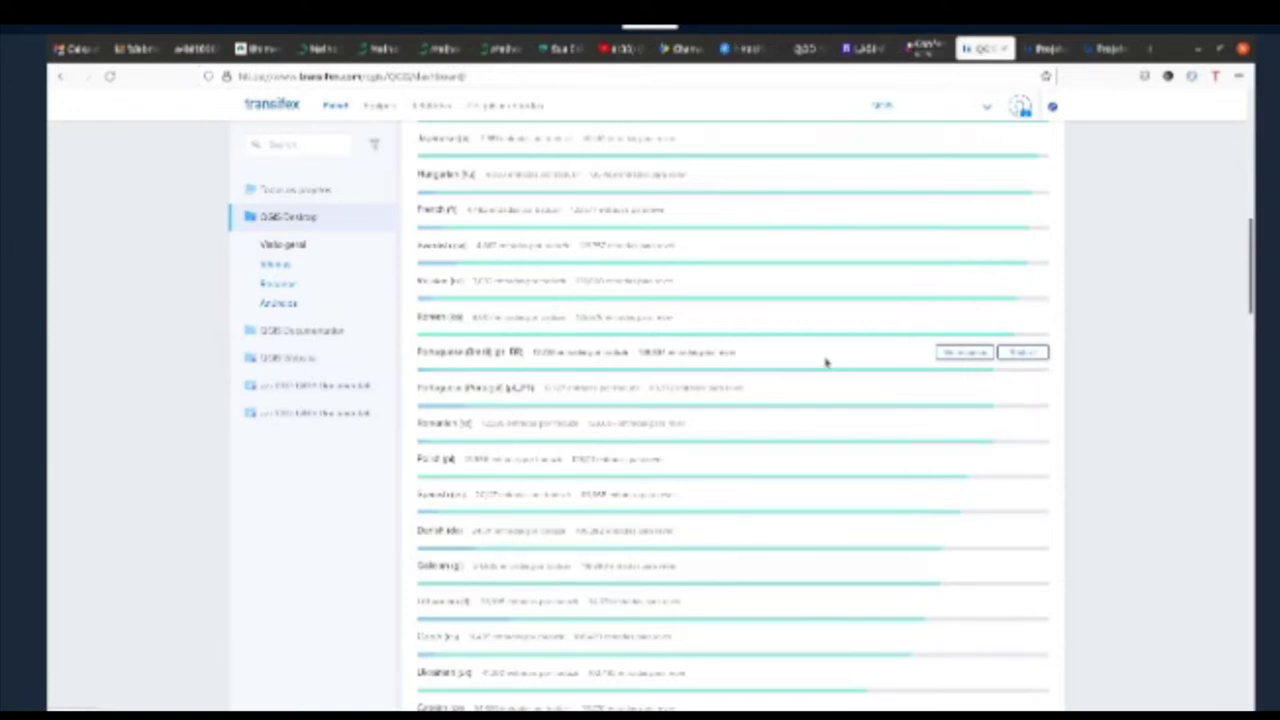
scroll(835, 362, "up", 4)
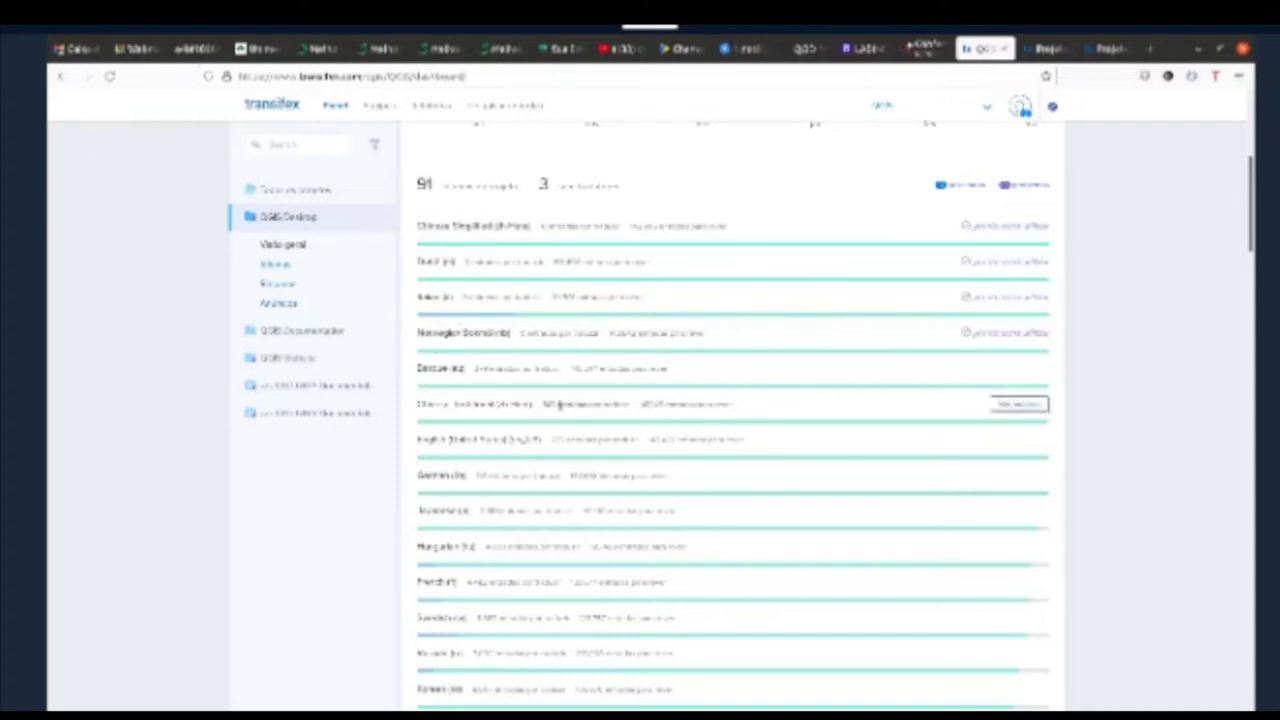
scroll(560, 404, "down", 4)
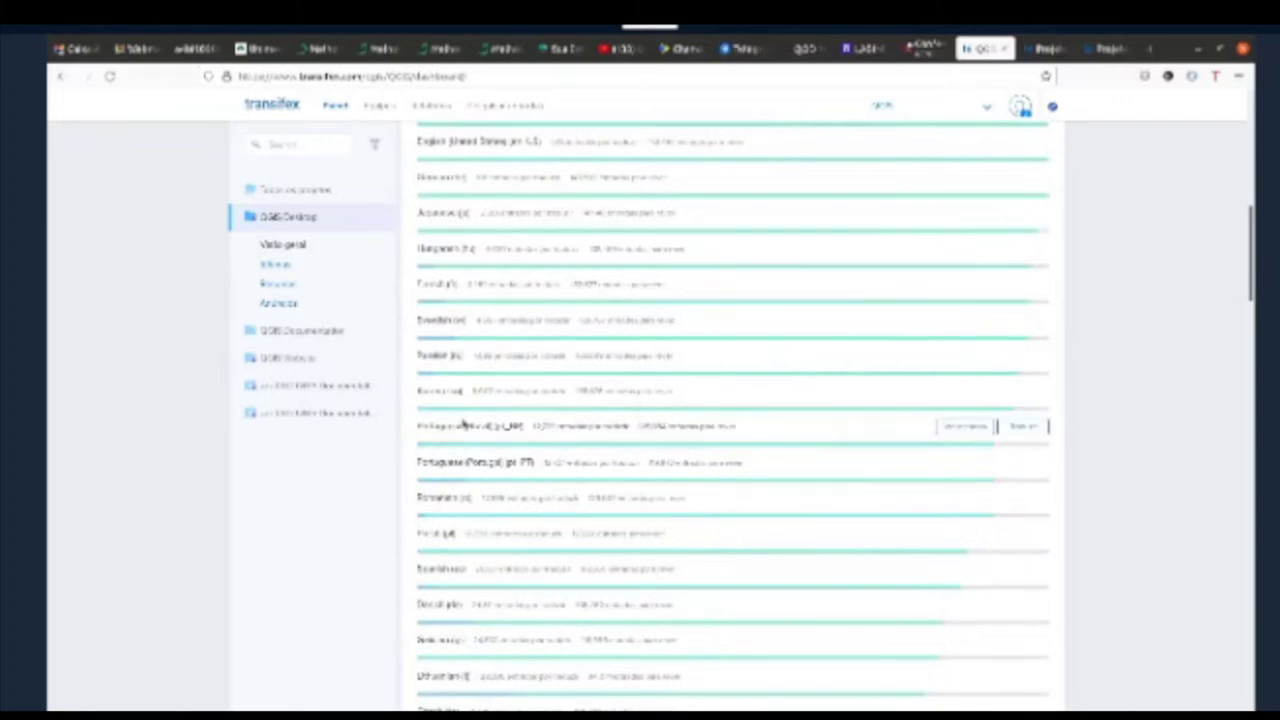
scroll(529, 423, "down", 1)
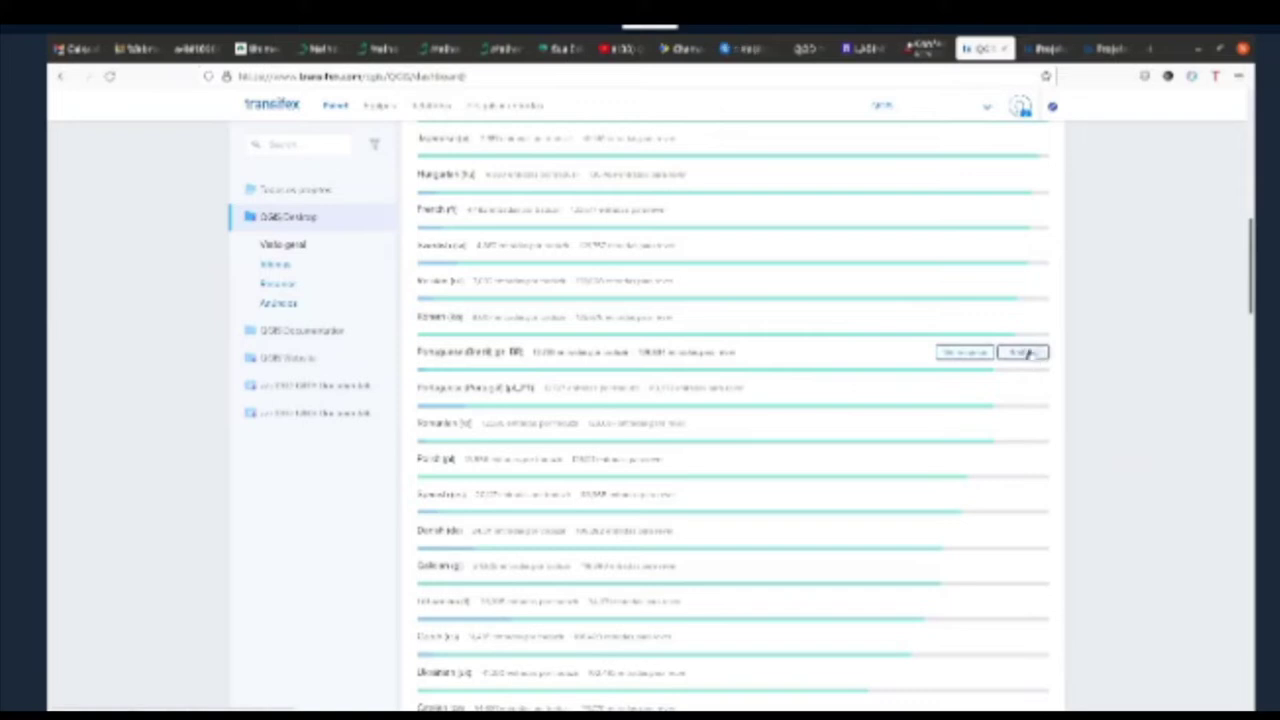
- Open the qgis-application resource of the Portuguese (Brazil) language in the translation editor
mouse_move(1028, 353)
left_click(952, 355)
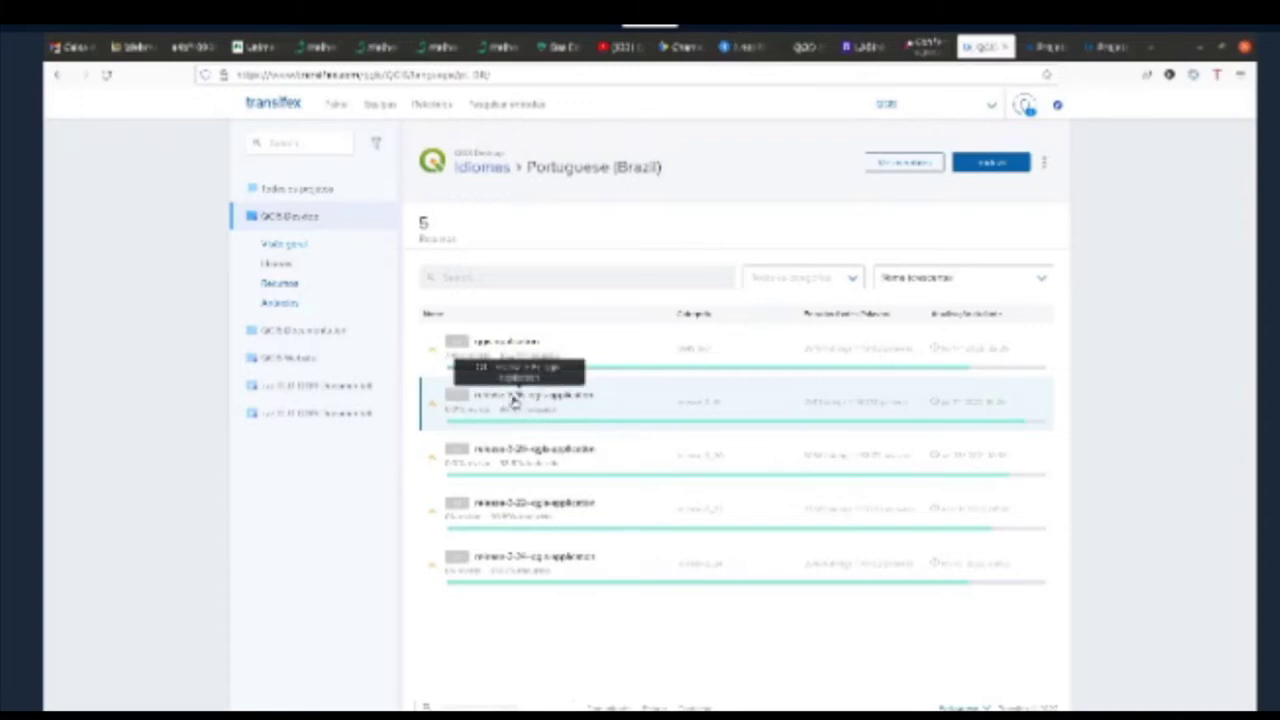
mouse_move(540, 487)
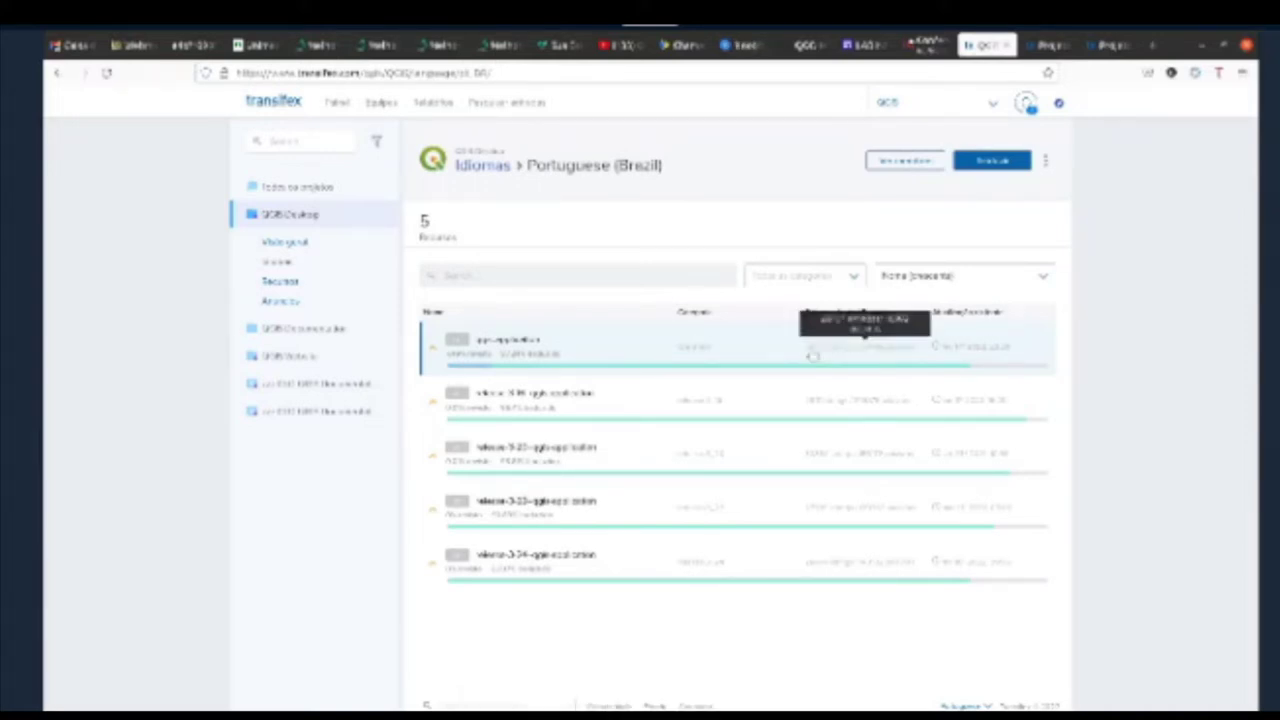
left_click(558, 349)
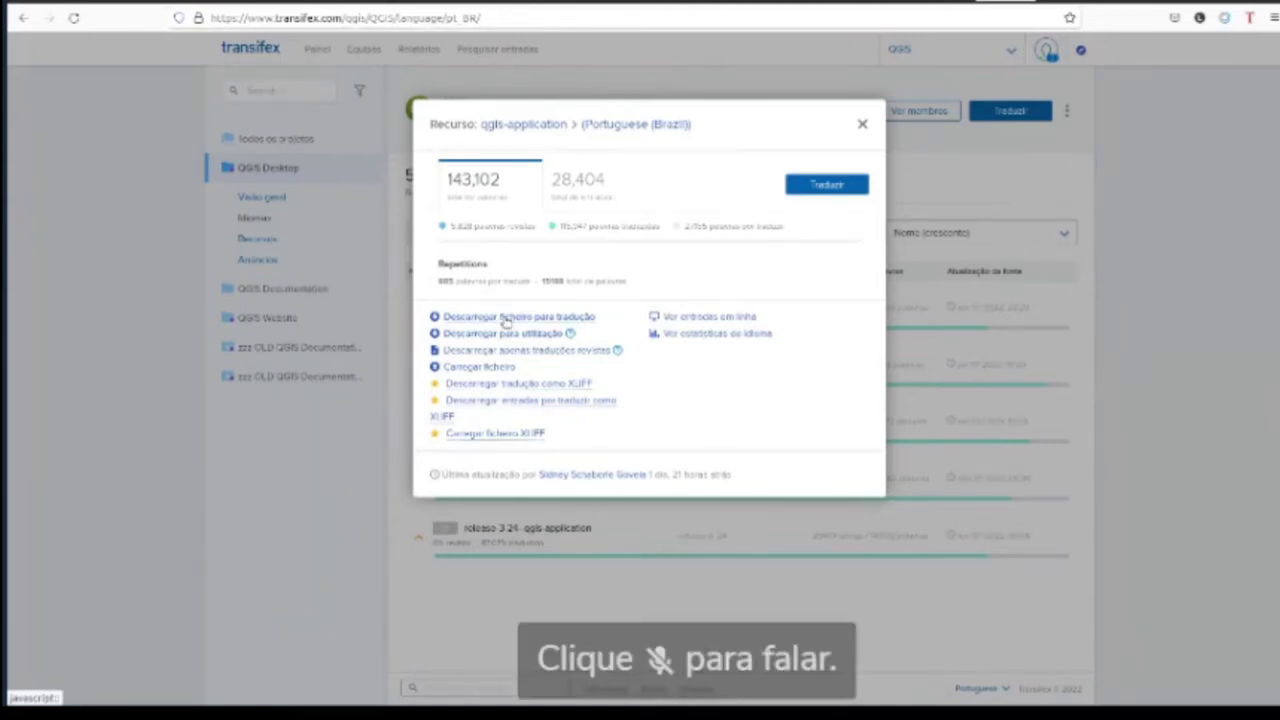
left_click(505, 317)
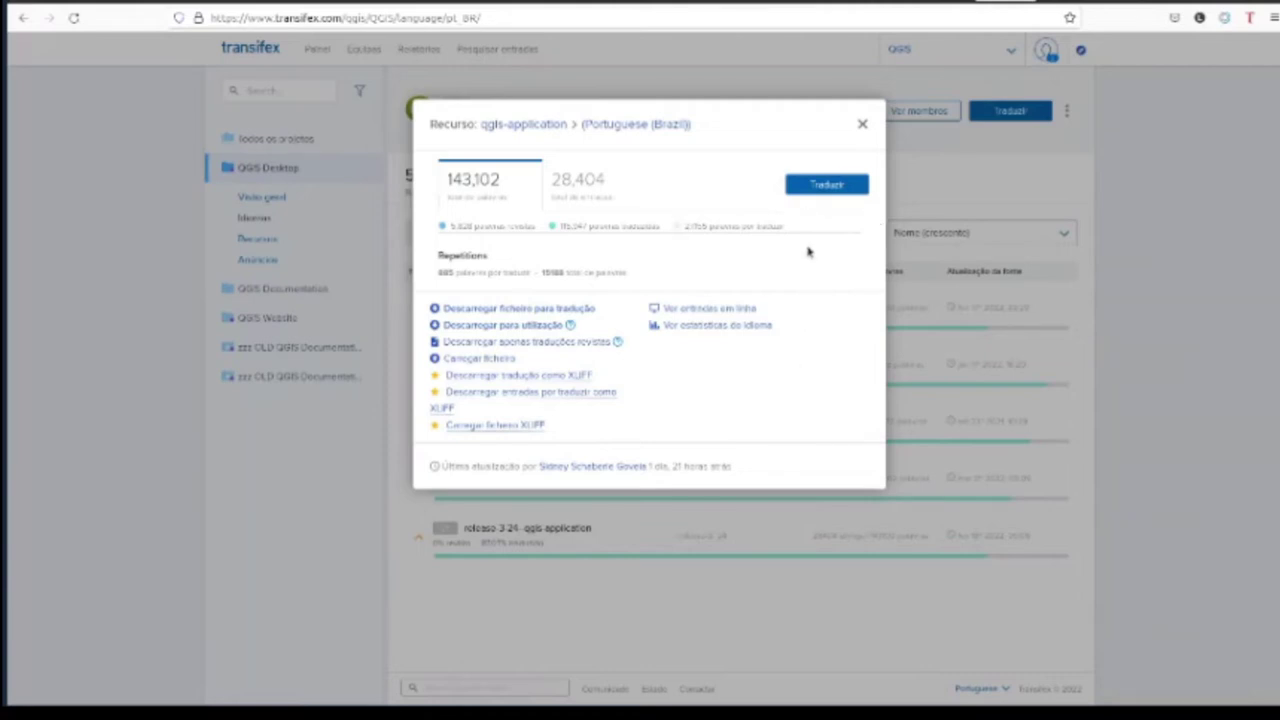
left_click(826, 188)
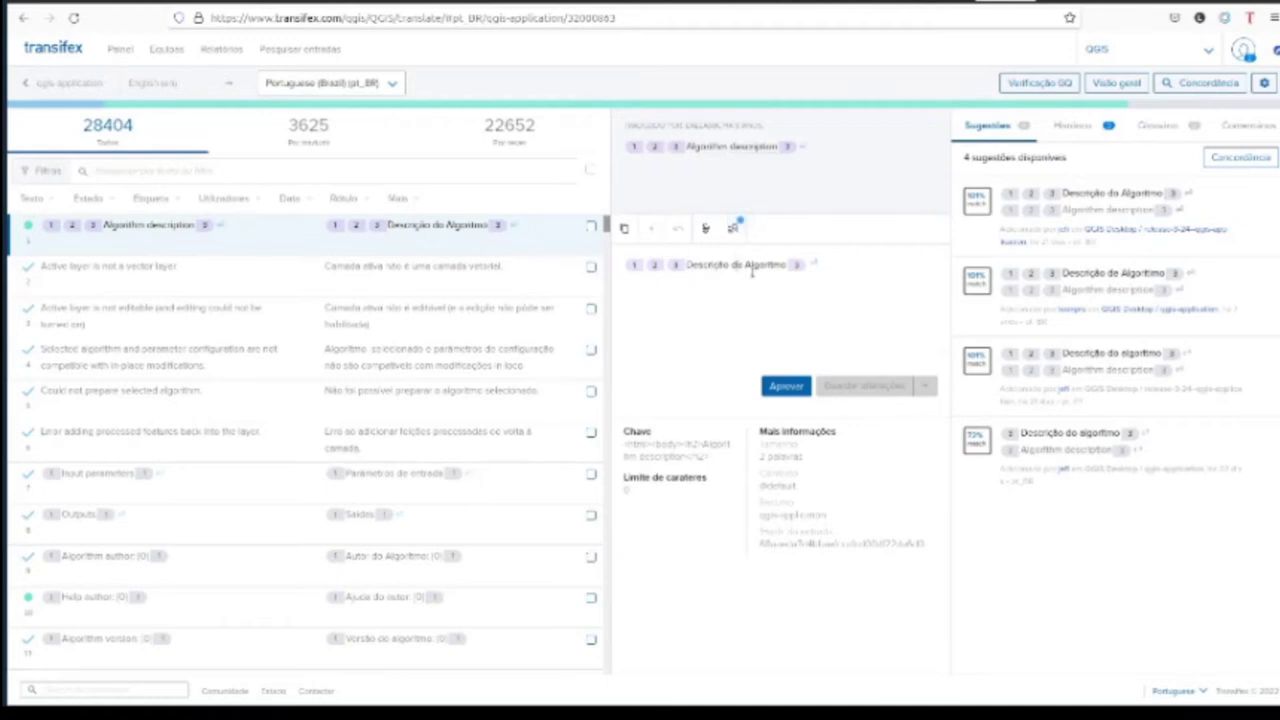
- Try deleting the closing tag and part of the text in the "Algorithm description" translation, undoing each deletion
key("BackSpace")
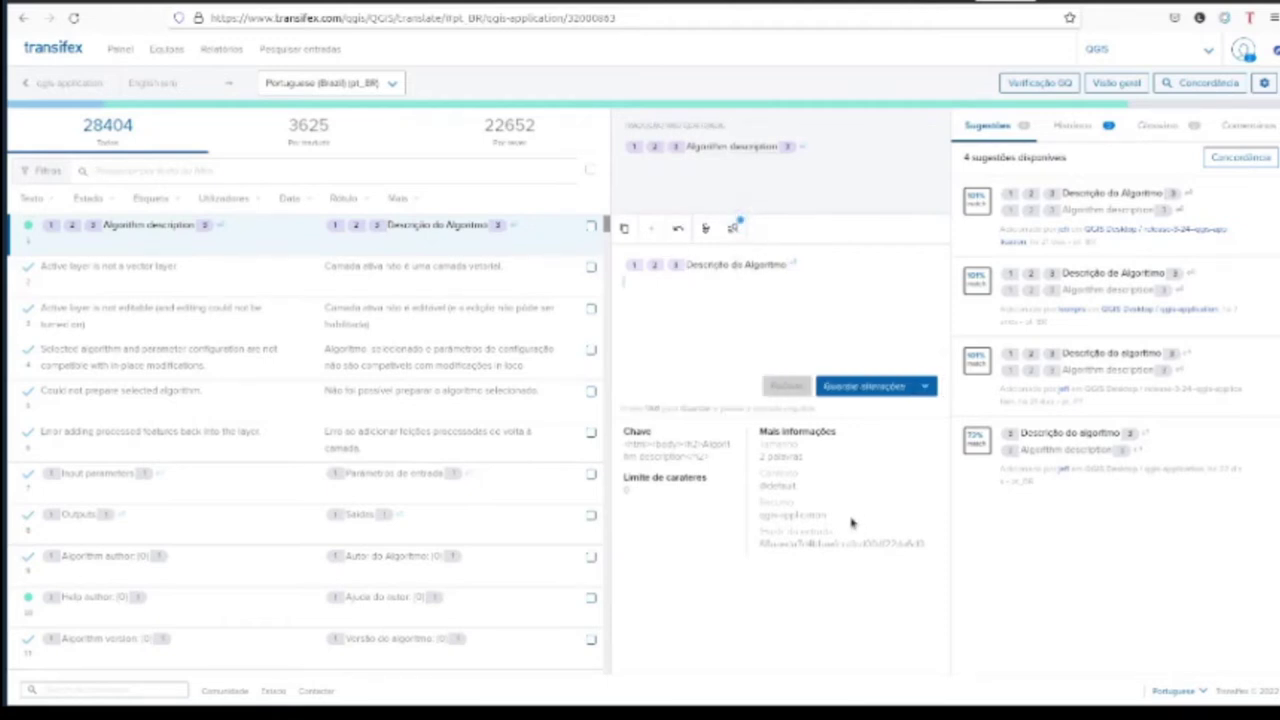
key("ctrl+z")
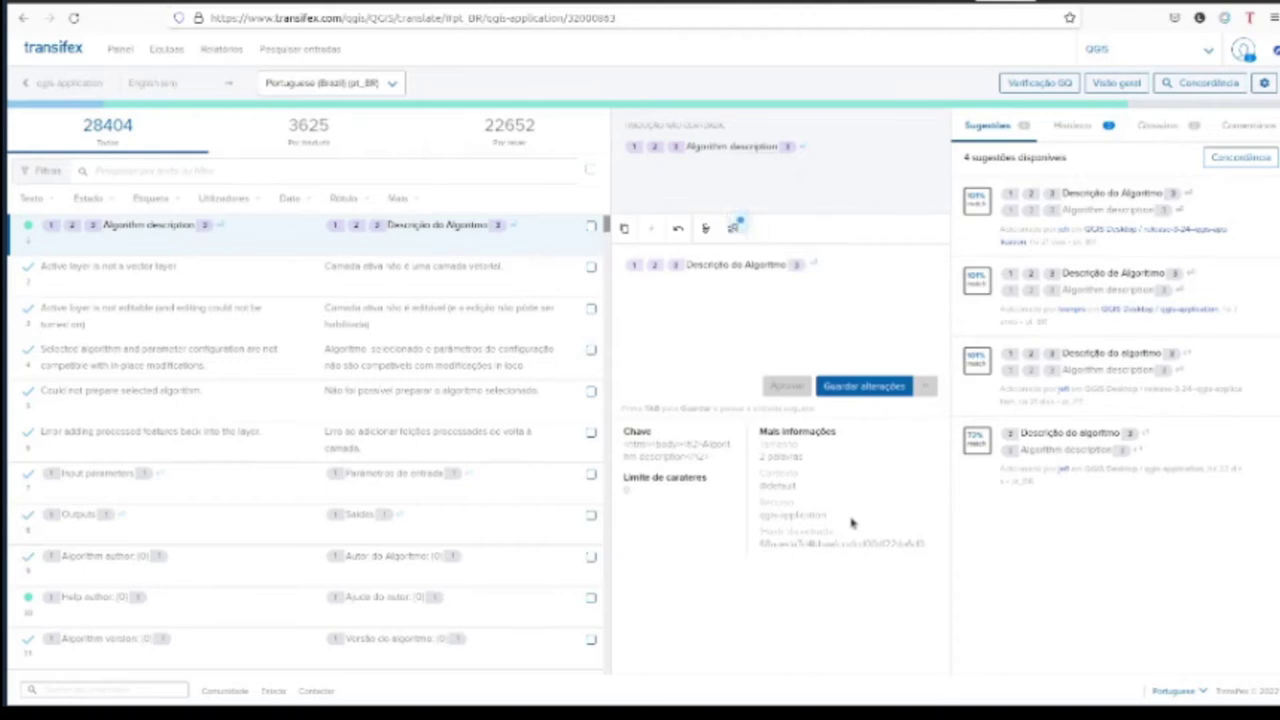
key("Left")
key("Left")
key("Left")
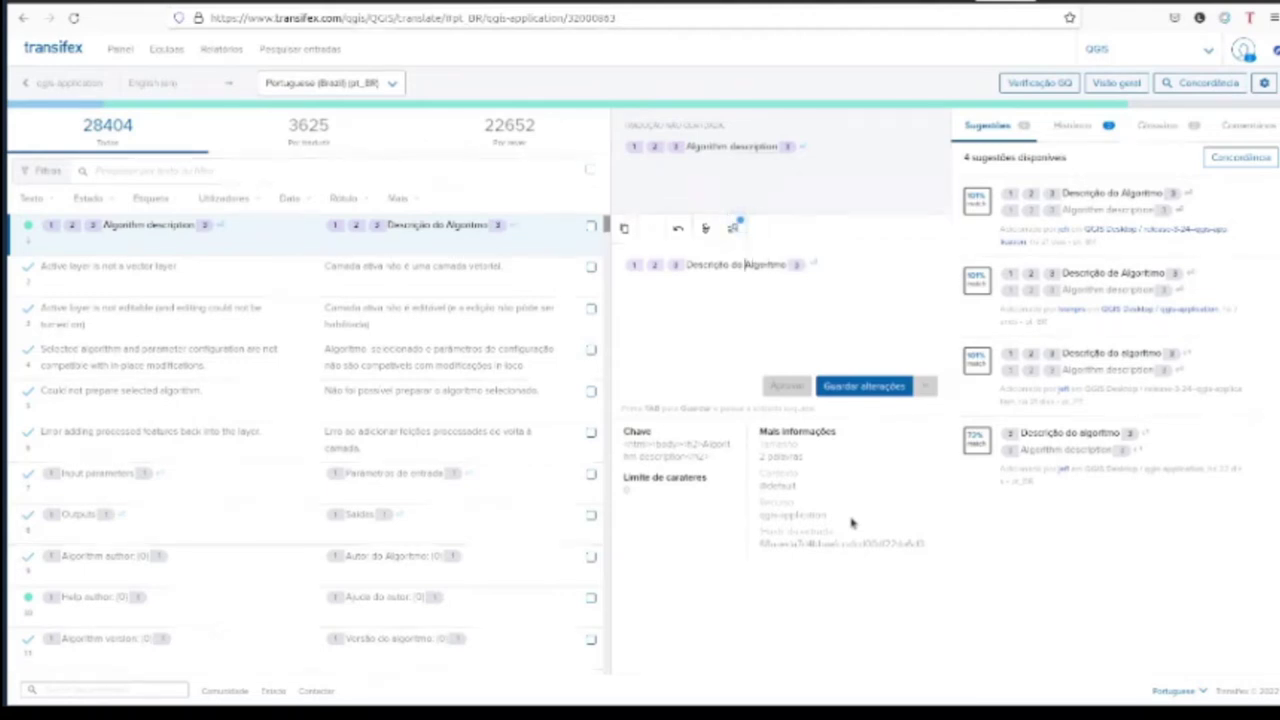
key("BackSpace")
key("BackSpace")
key("BackSpace")
key("BackSpace")
key("BackSpace")
key("BackSpace")
key("BackSpace")
key("BackSpace")
key("BackSpace")
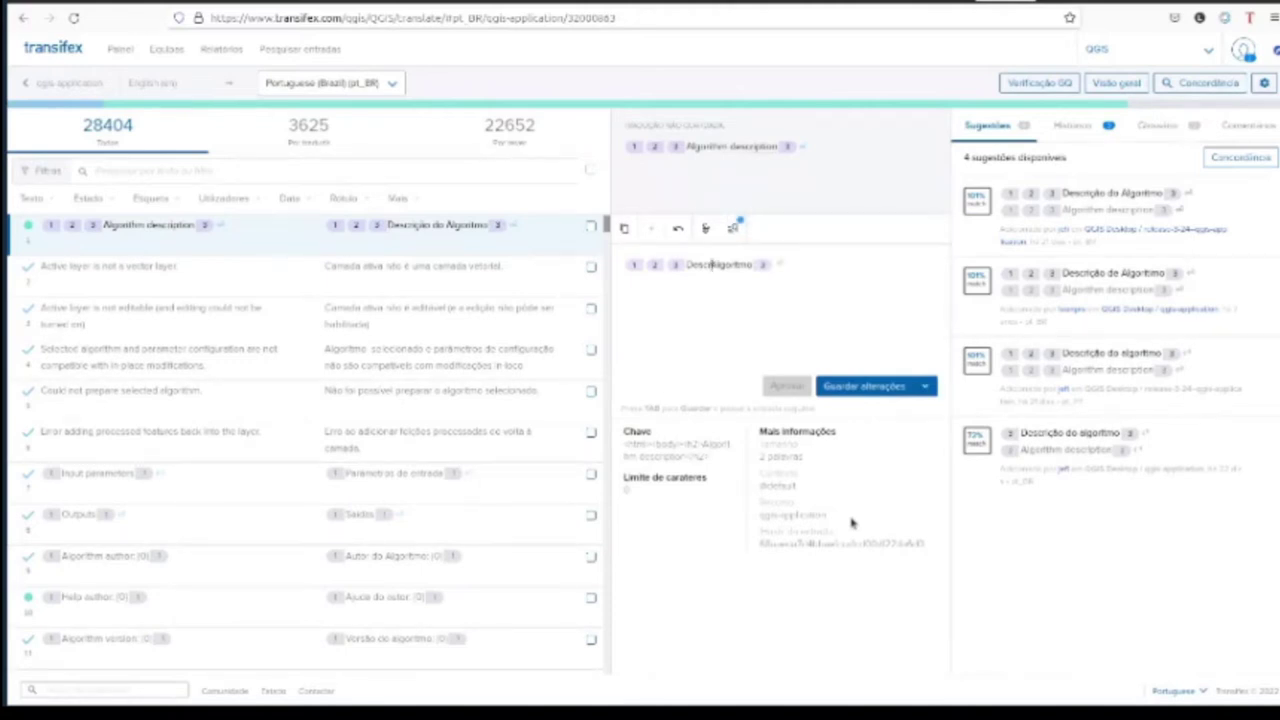
key("ctrl+z")
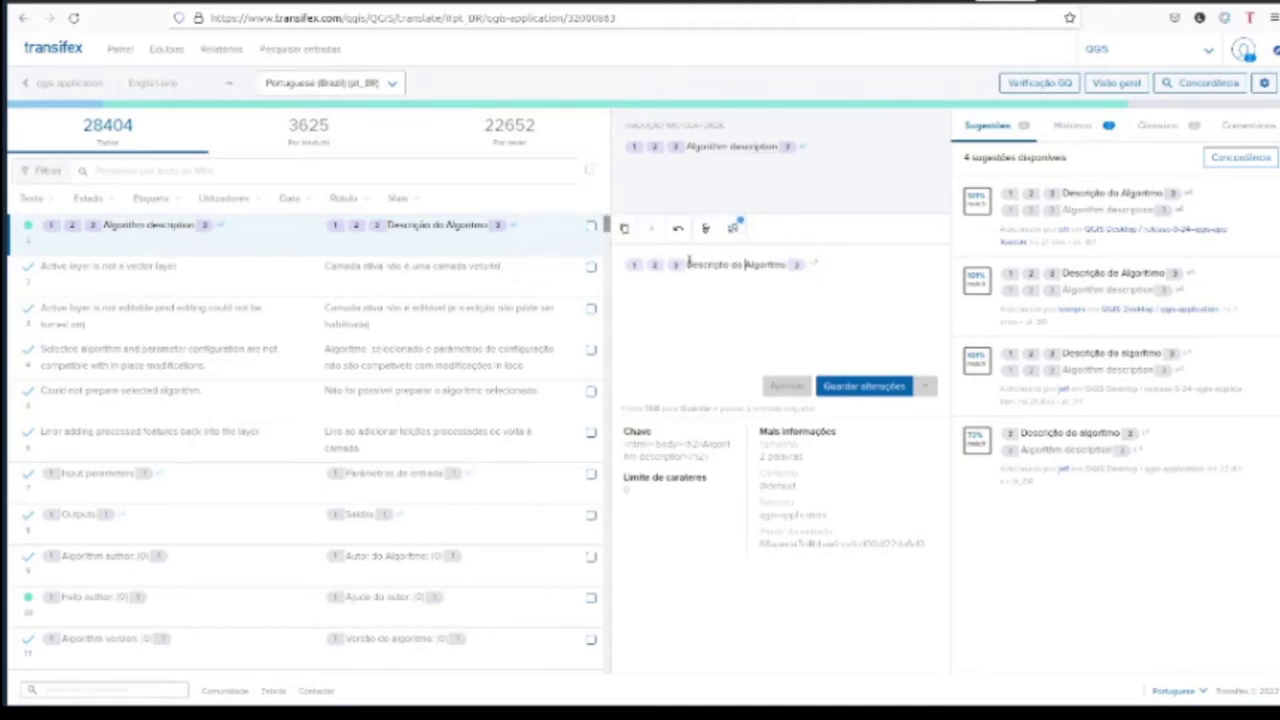
- Replace the translation of the first entry with a copy of its original source string, "Algorithm description"
left_click_drag(688, 262, 797, 272)
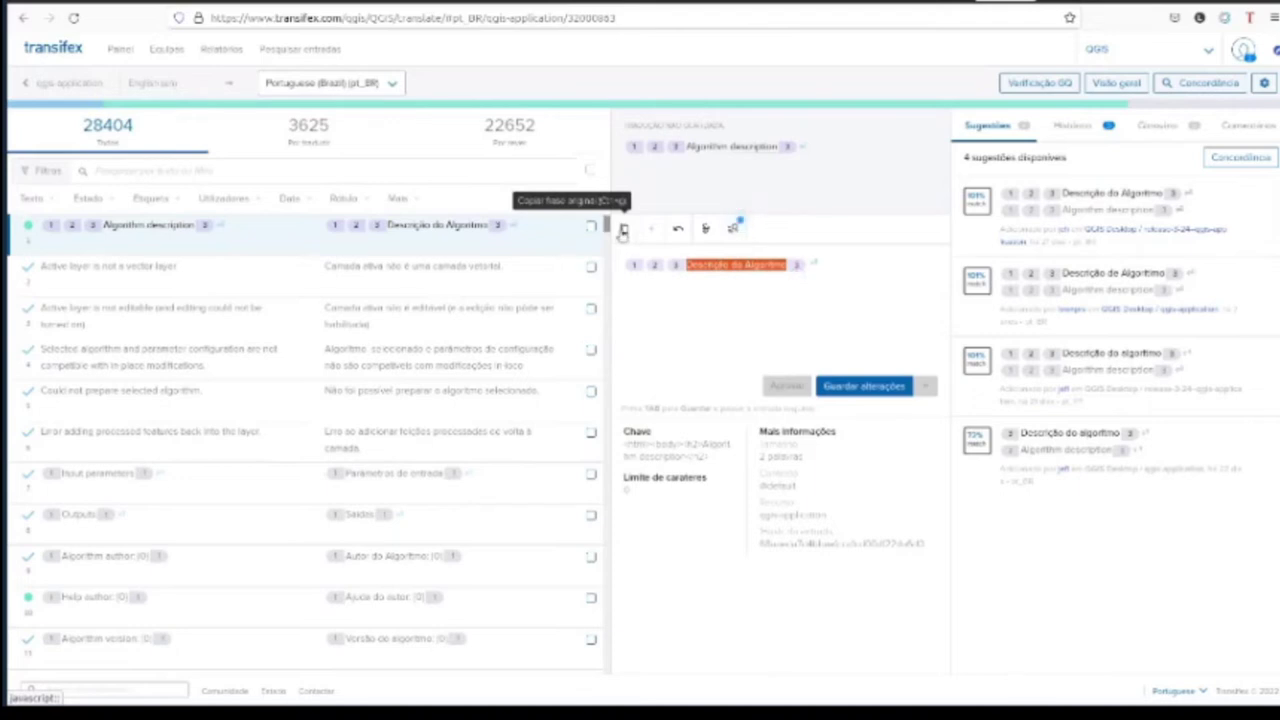
left_click(623, 229)
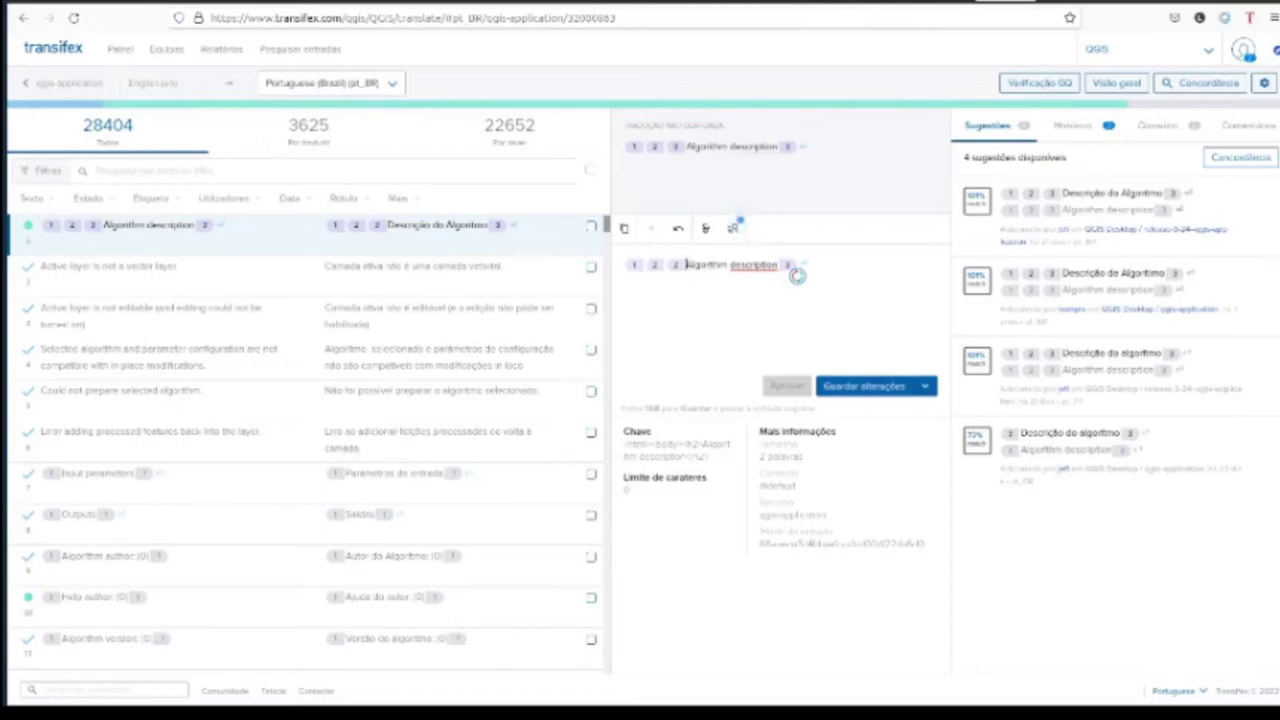
left_click_drag(686, 264, 774, 266)
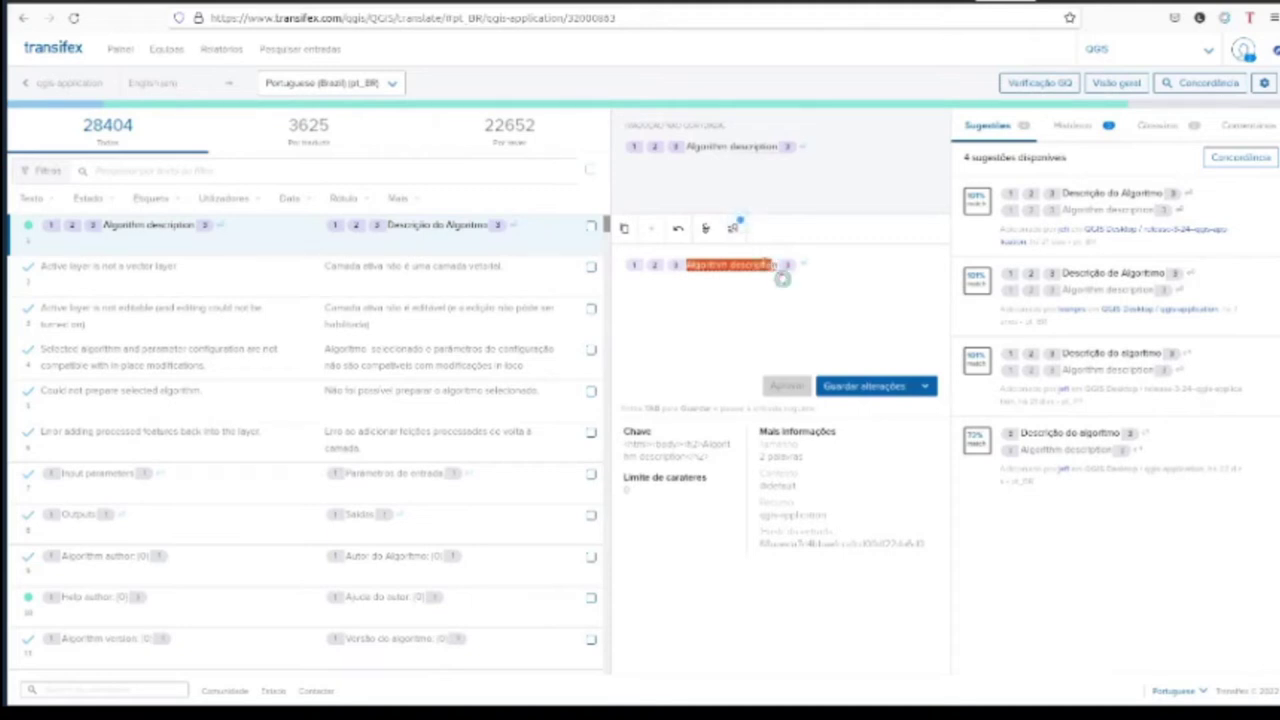
left_click(783, 279)
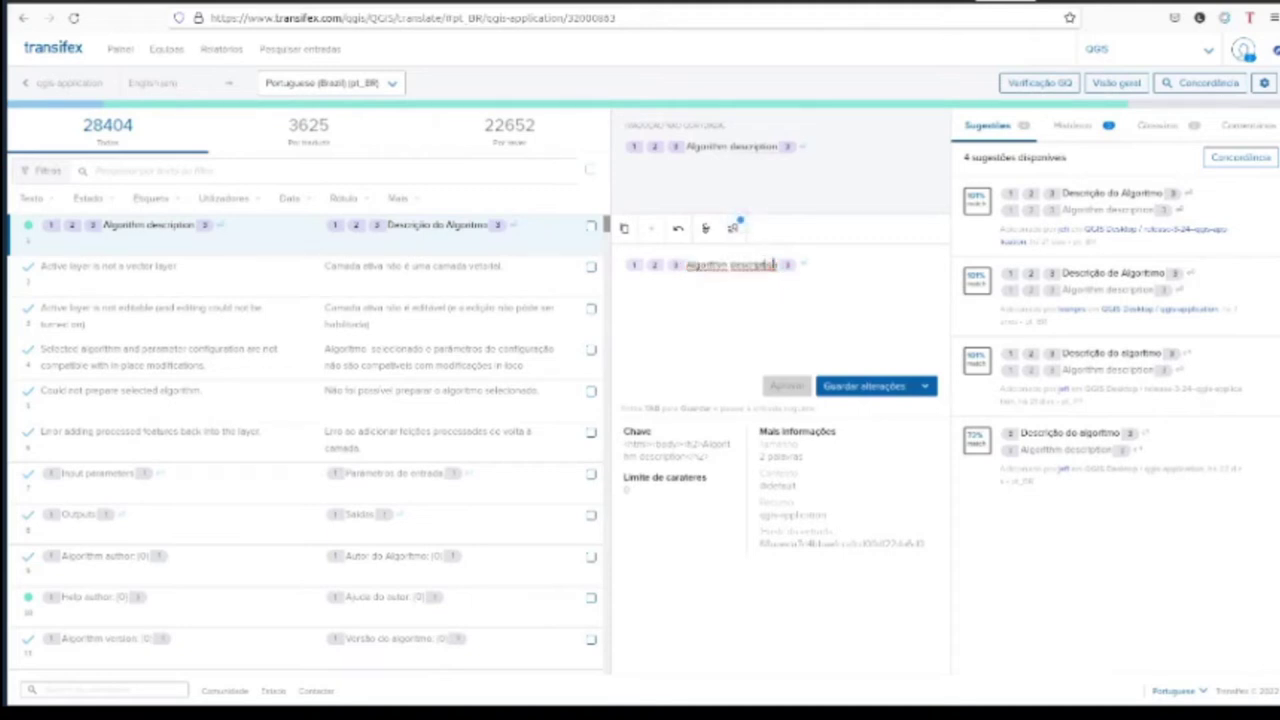
- Undo the source-string copy in the first entry's translation and view the special characters available for insertion
left_click(677, 231)
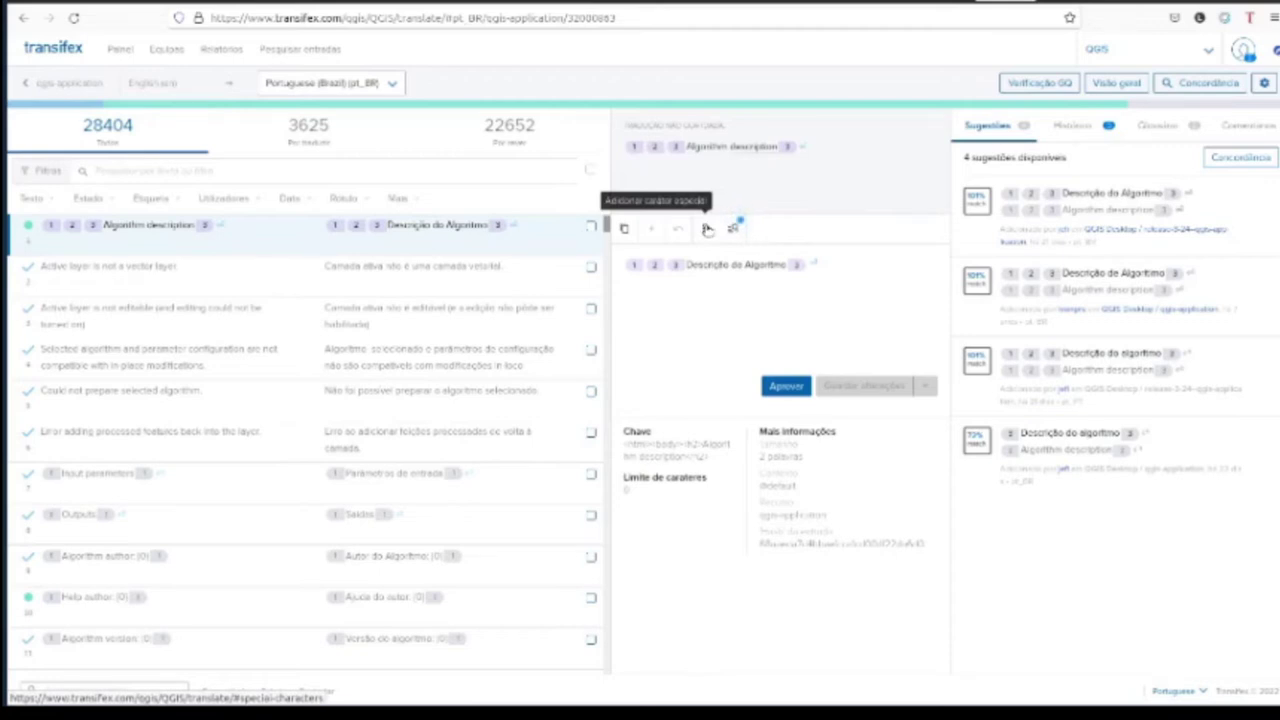
left_click(707, 229)
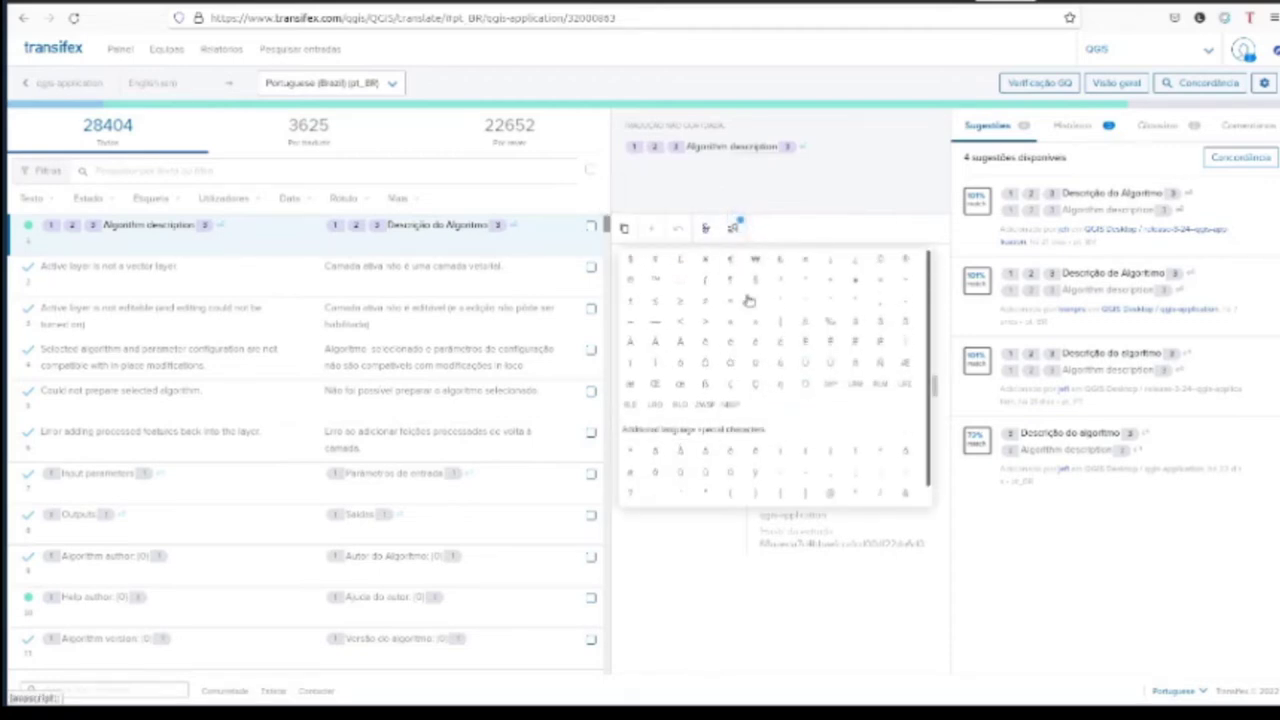
left_click(800, 186)
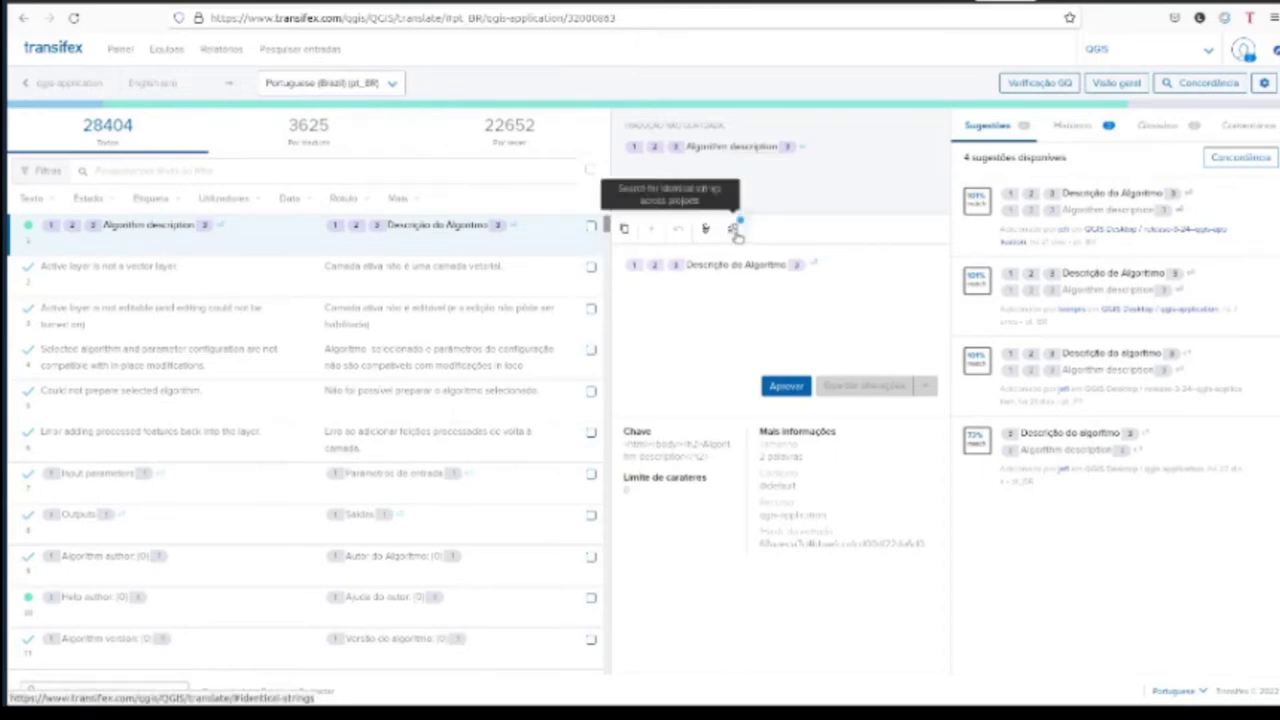
- Search across projects for strings identical to "Algorithm description" and return to the translation editor
left_click(736, 229)
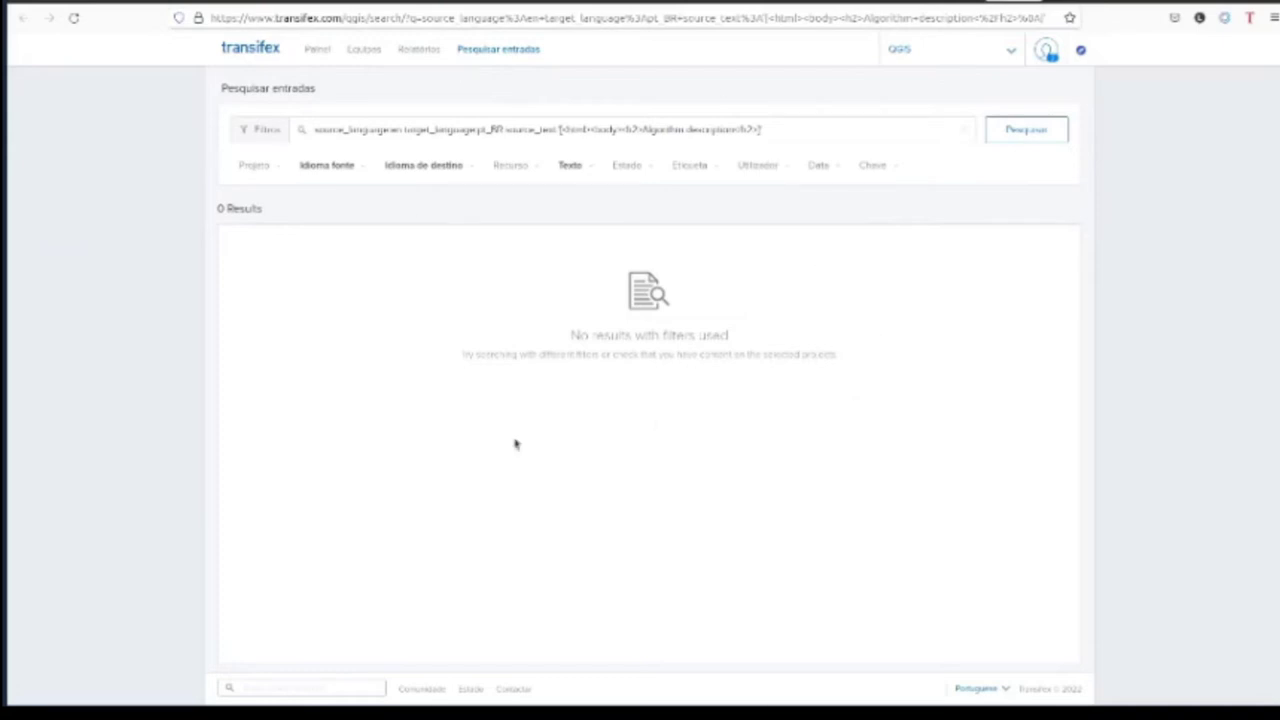
left_click(955, 3)
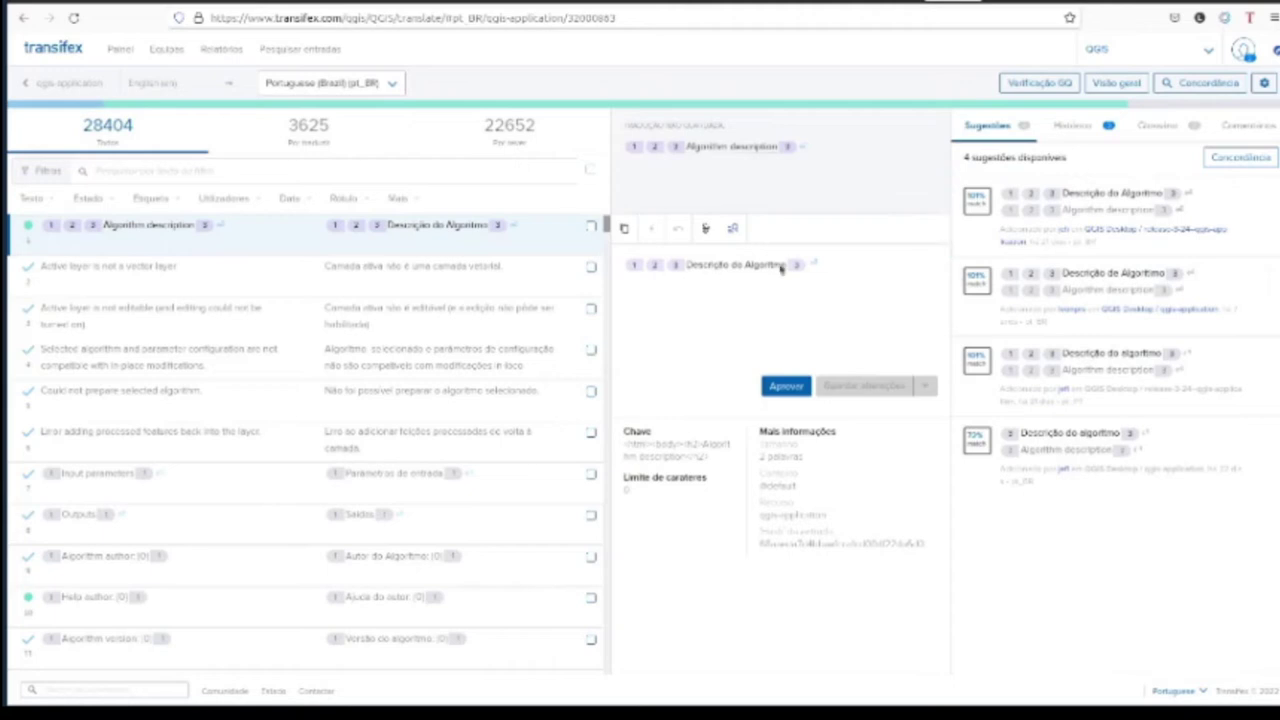
- Review the suggestions, glossary terms and comments for the "Algorithm description" entry
mouse_move(1106, 200)
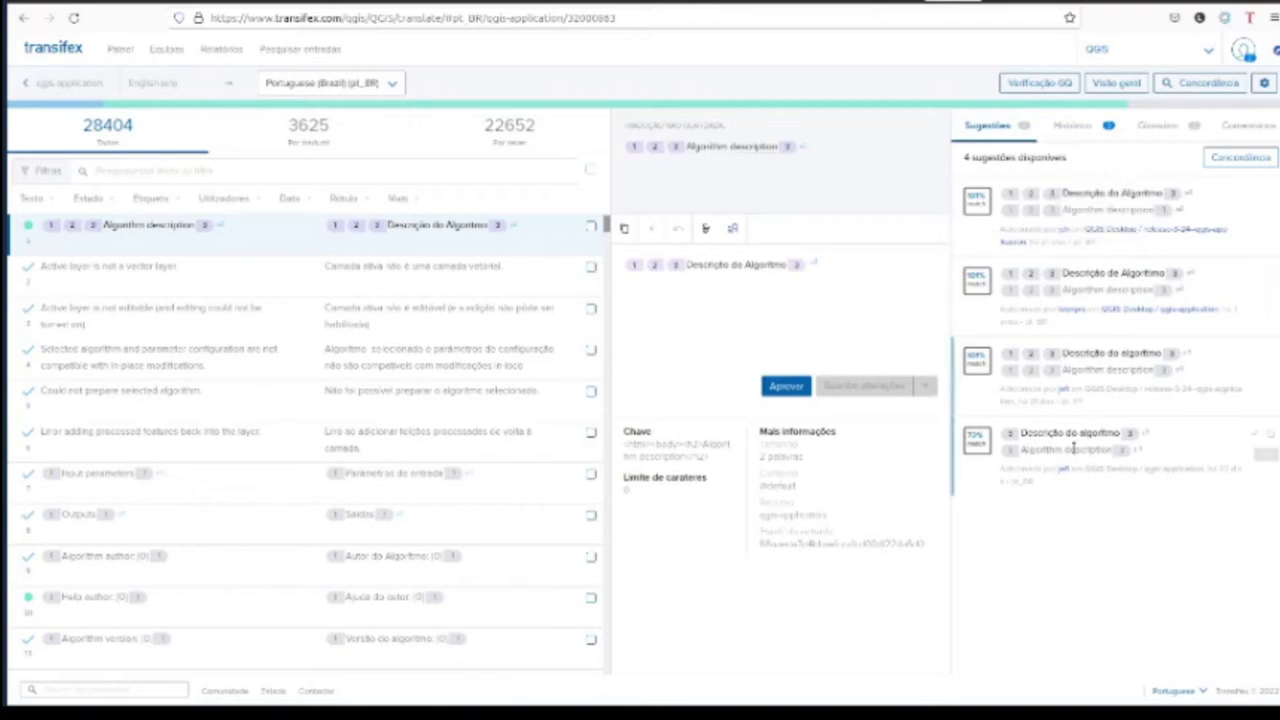
left_click(1065, 131)
left_click(1146, 130)
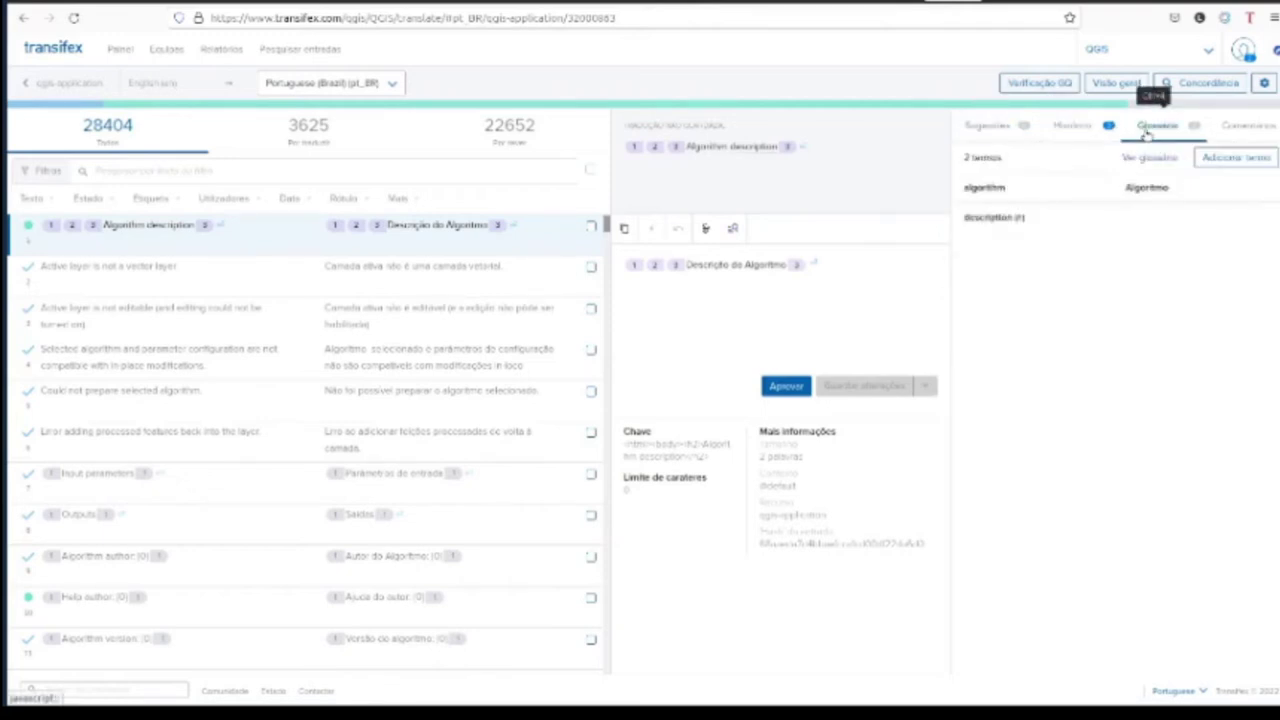
left_click(1245, 127)
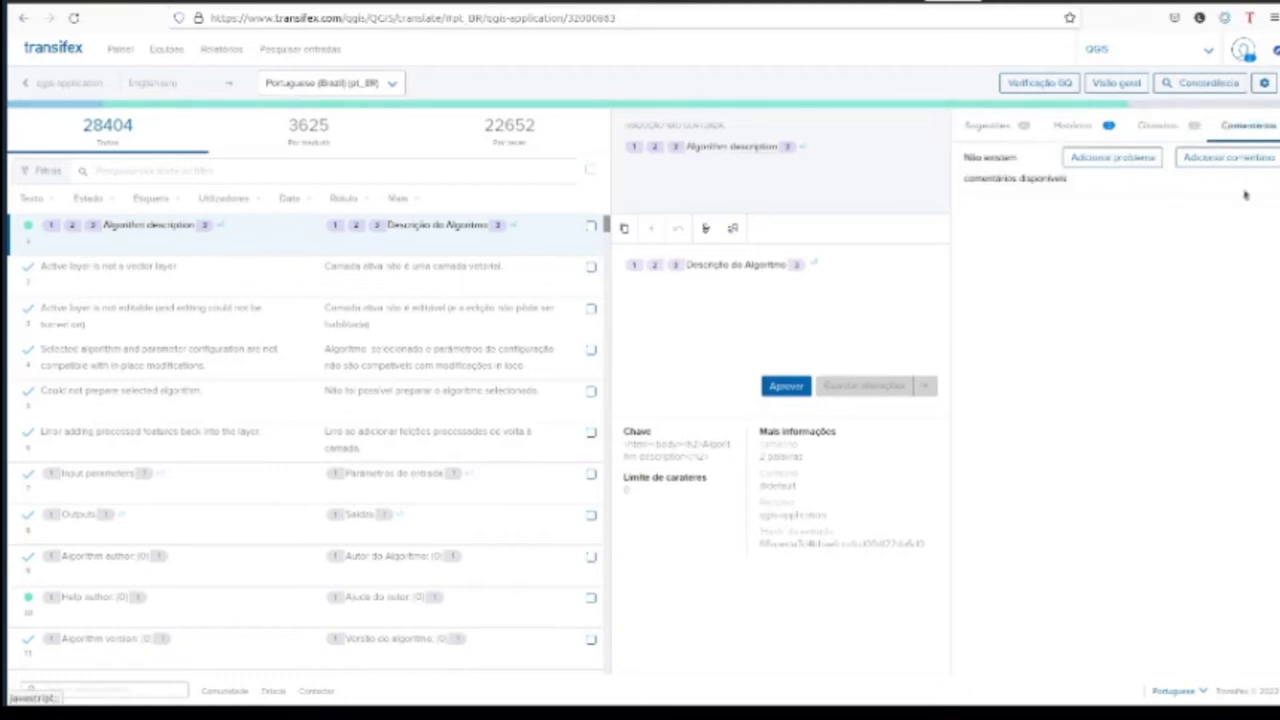
left_click(1164, 130)
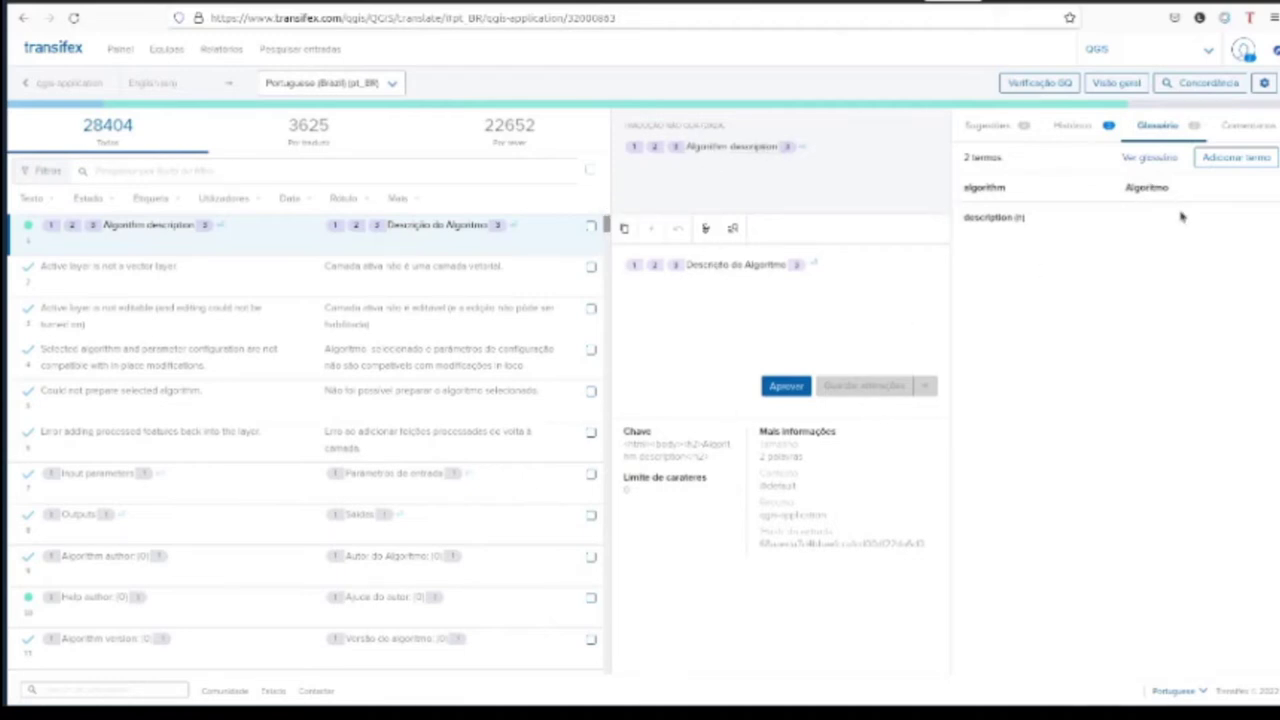
left_click(1248, 128)
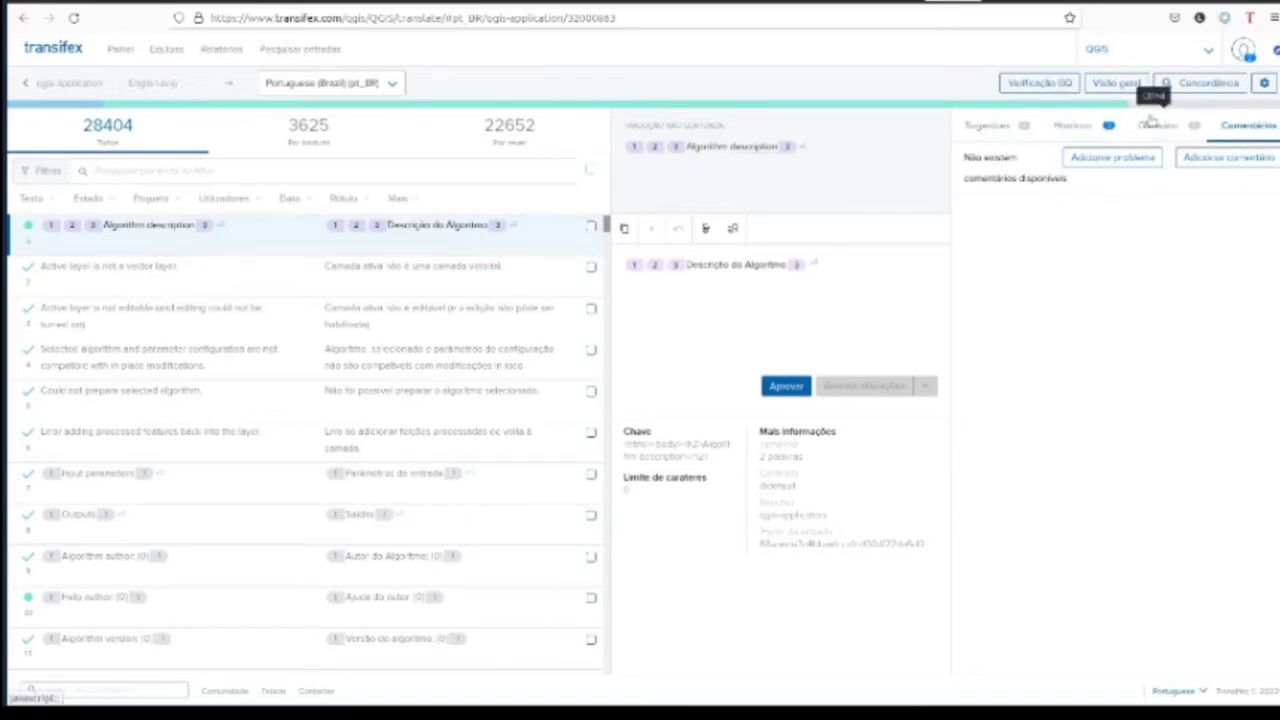
left_click(1000, 130)
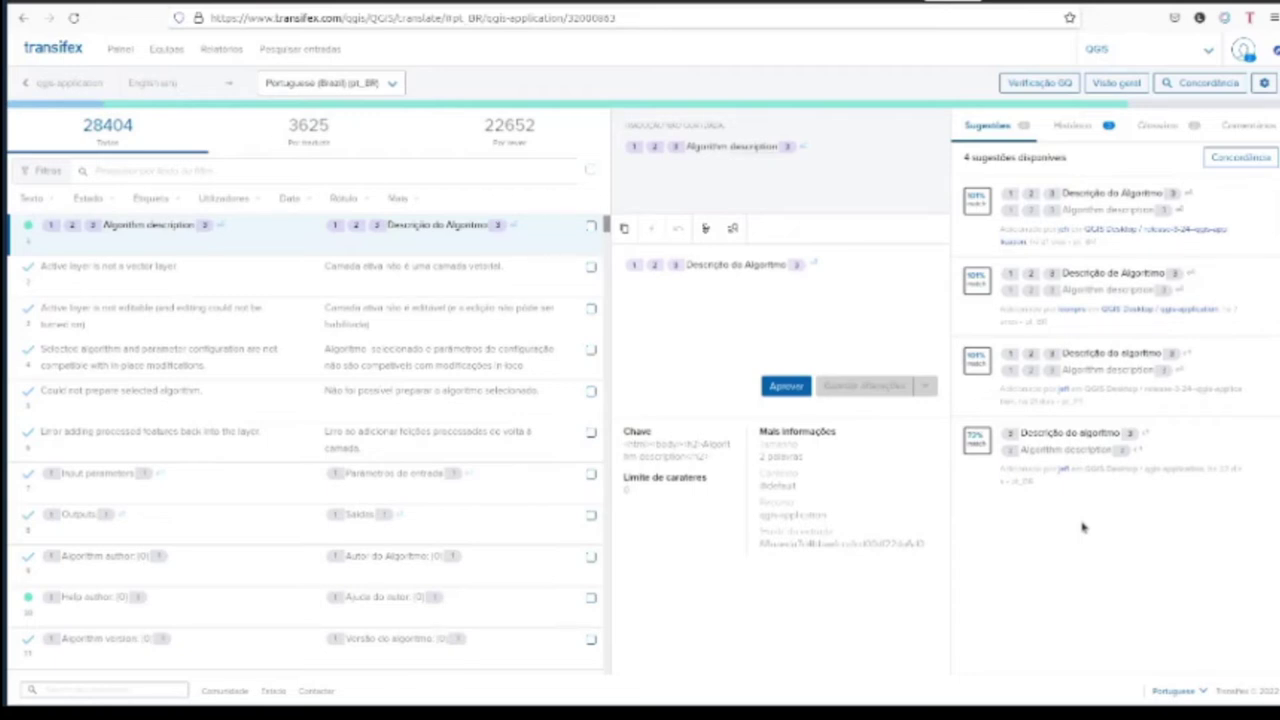
- Open the full Portuguese (Brazil) glossary from the entry's glossary terms and examine the first page of terms
left_click(1167, 125)
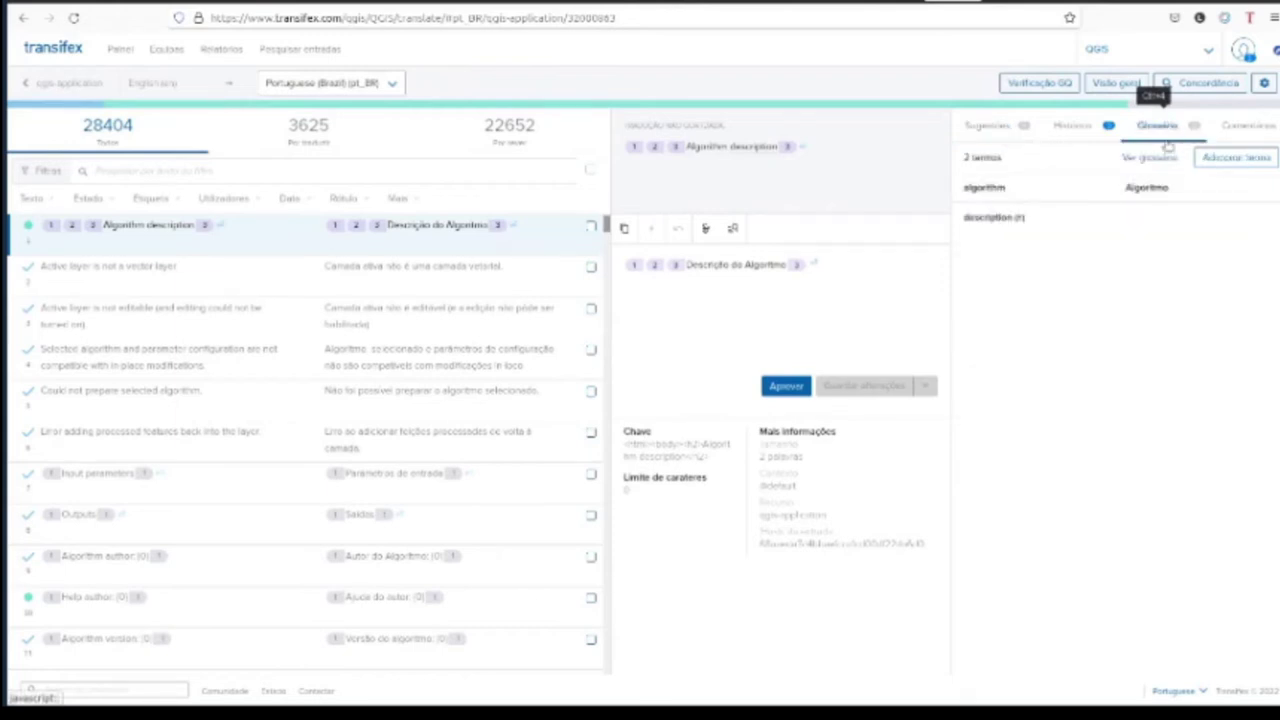
left_click(1150, 158)
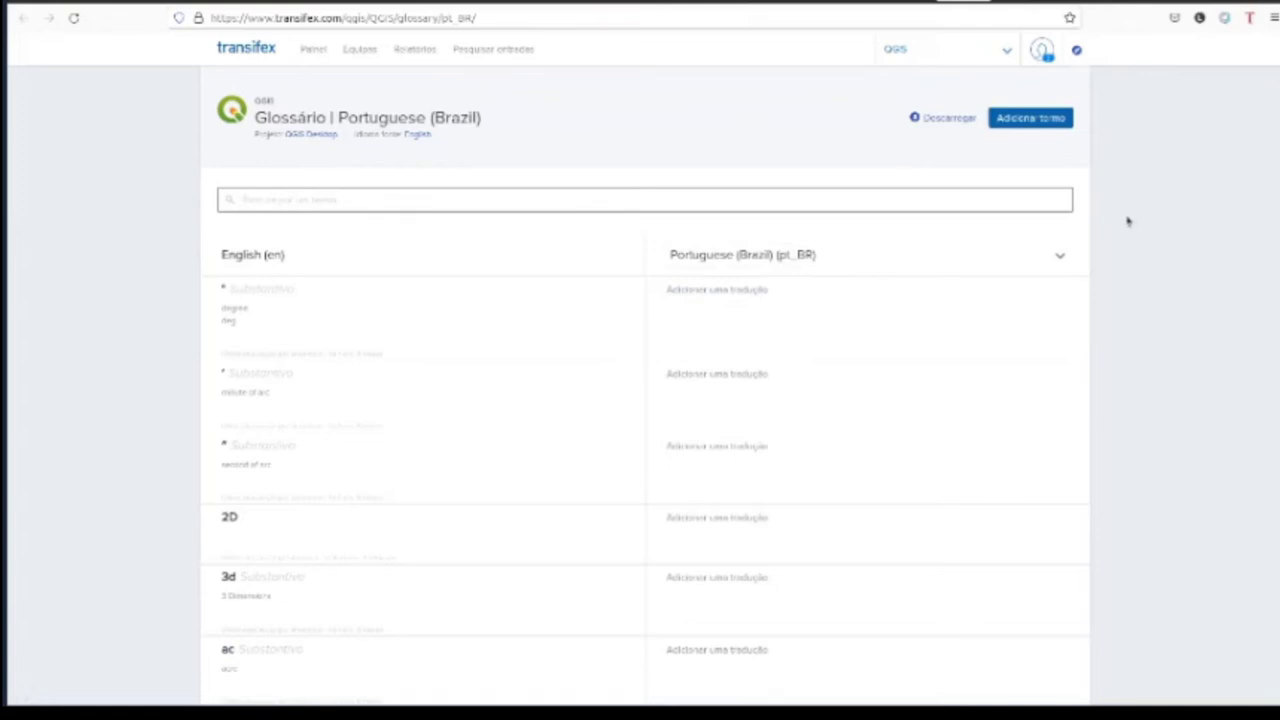
scroll(1127, 222, "down", 1)
scroll(274, 331, "down", 5)
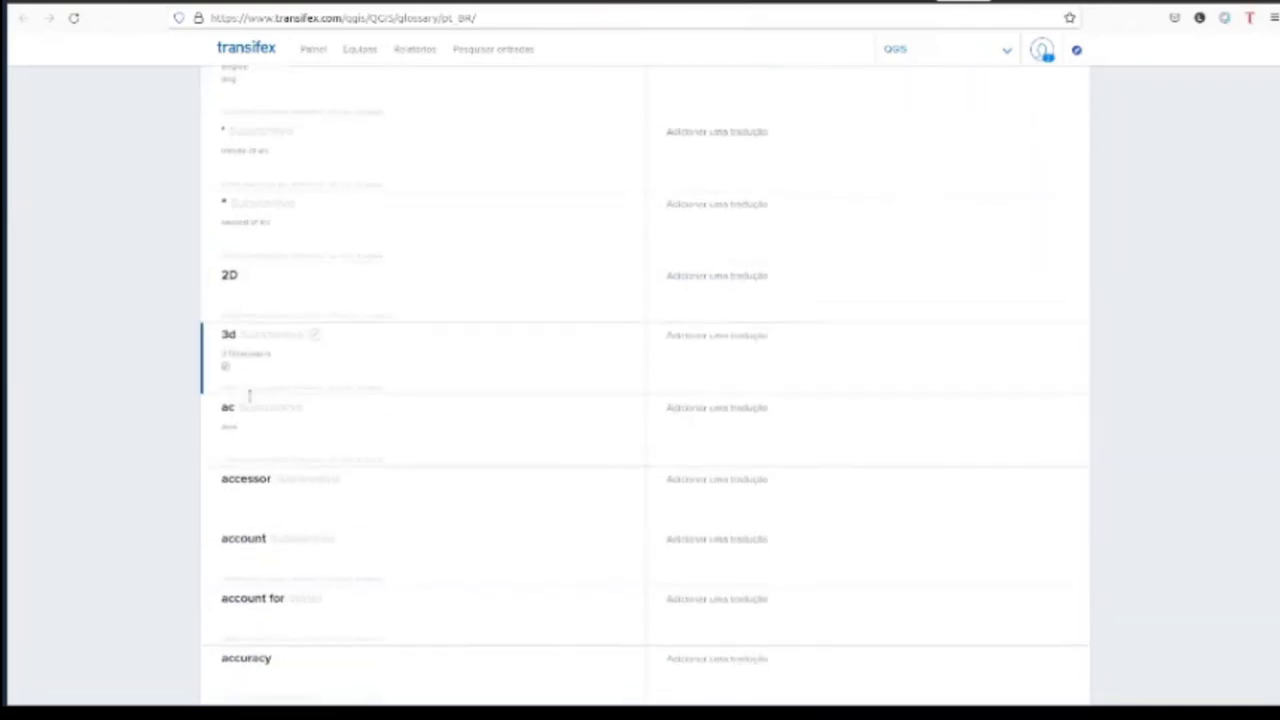
scroll(258, 428, "down", 5)
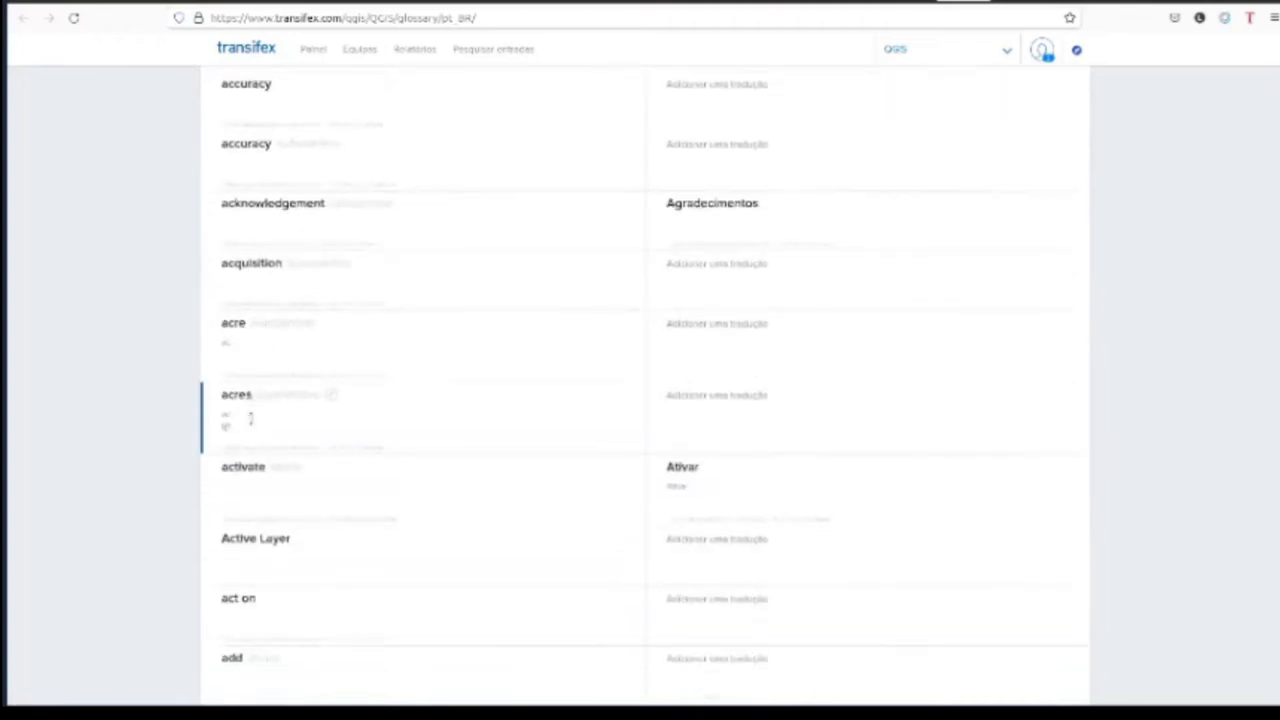
scroll(250, 418, "down", 3)
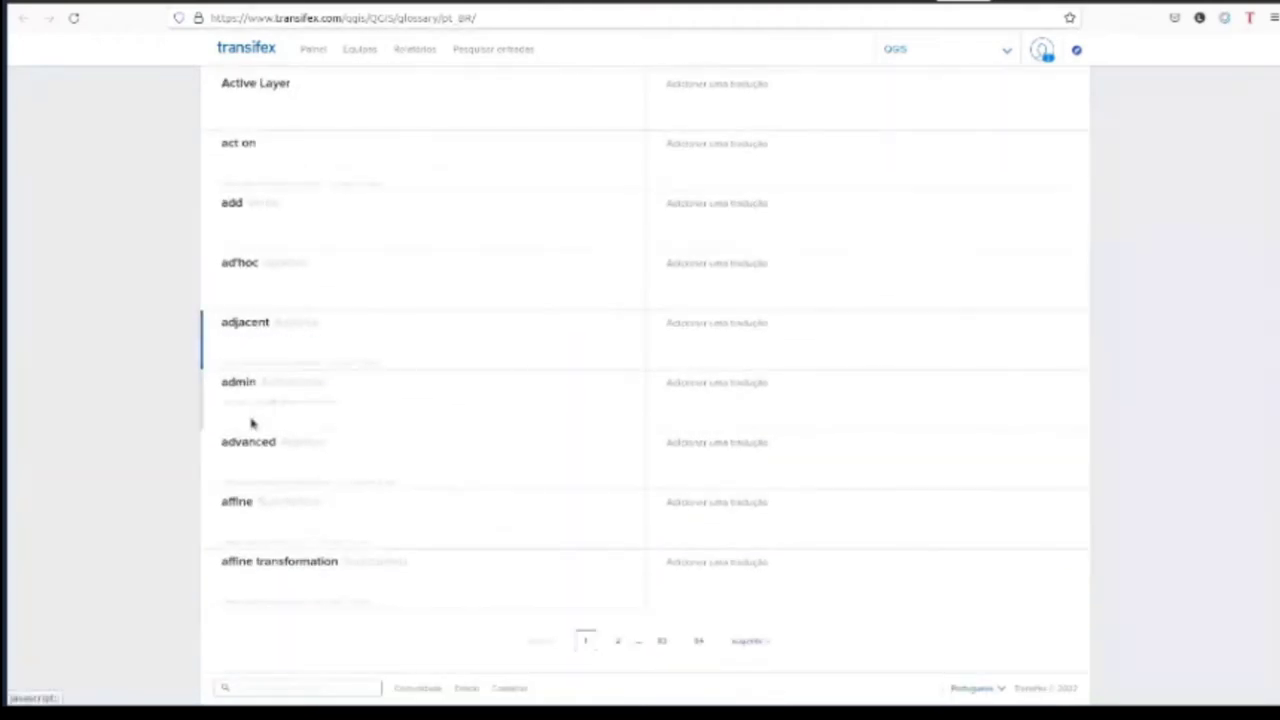
scroll(349, 566, "up", 15)
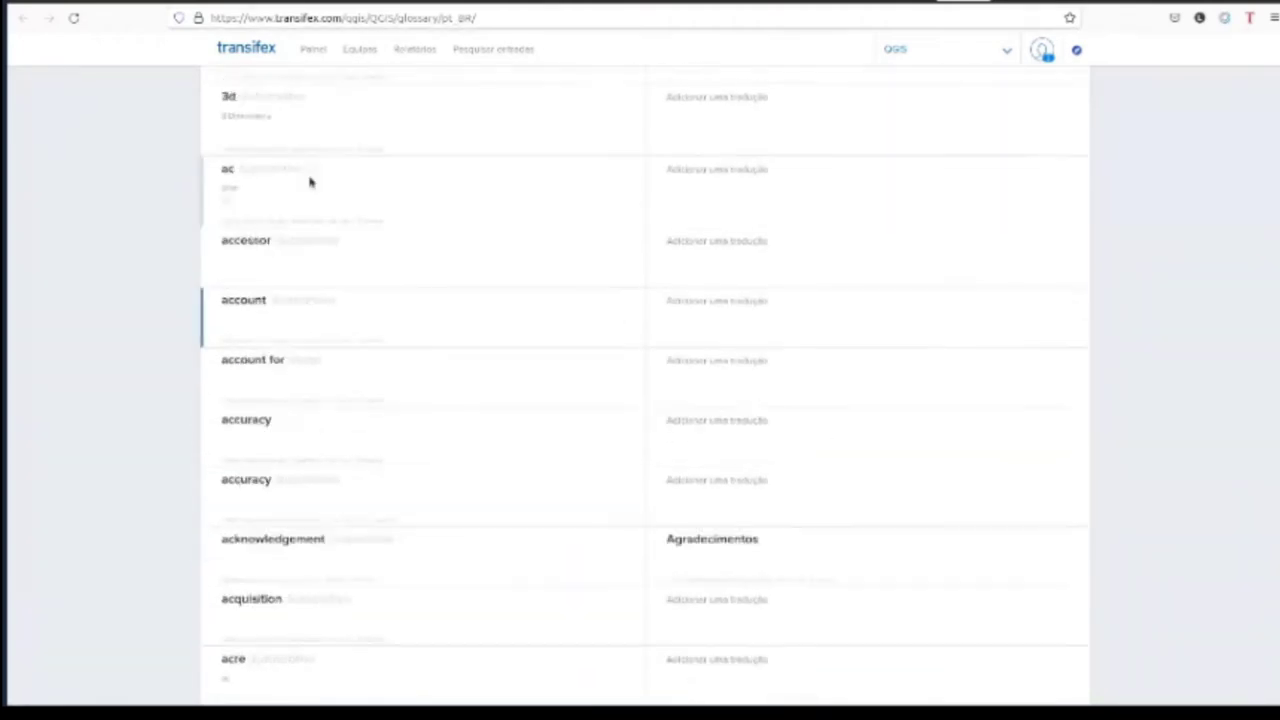
scroll(362, 336, "down", 15)
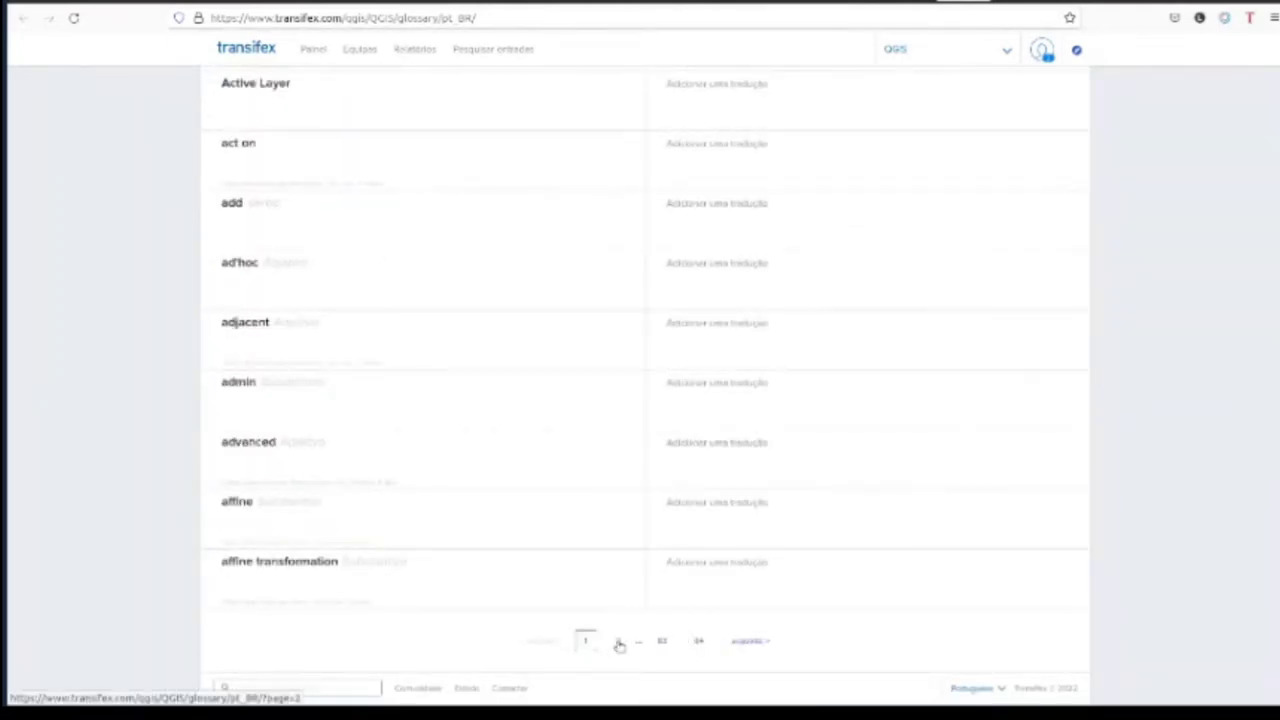
- Go to page 2 of the glossary and compare the English terms with their Portuguese (Brazil) translations
left_click(619, 645)
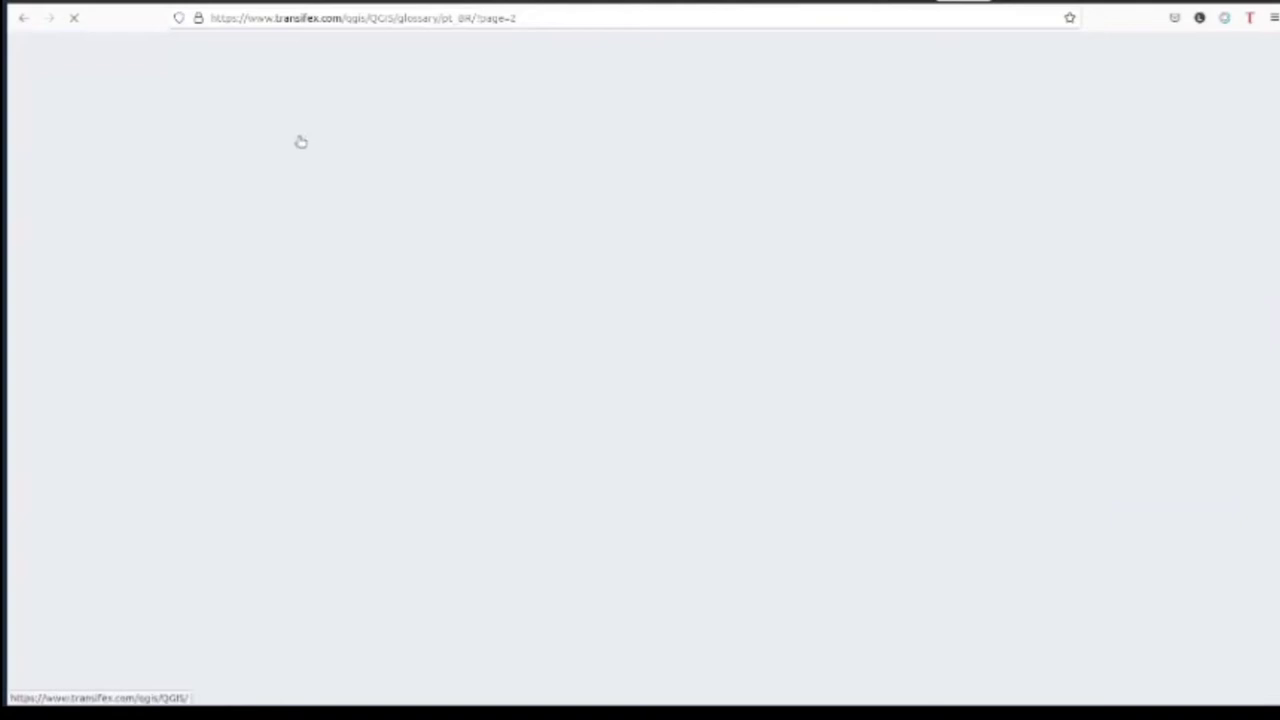
scroll(280, 270, "down", 3)
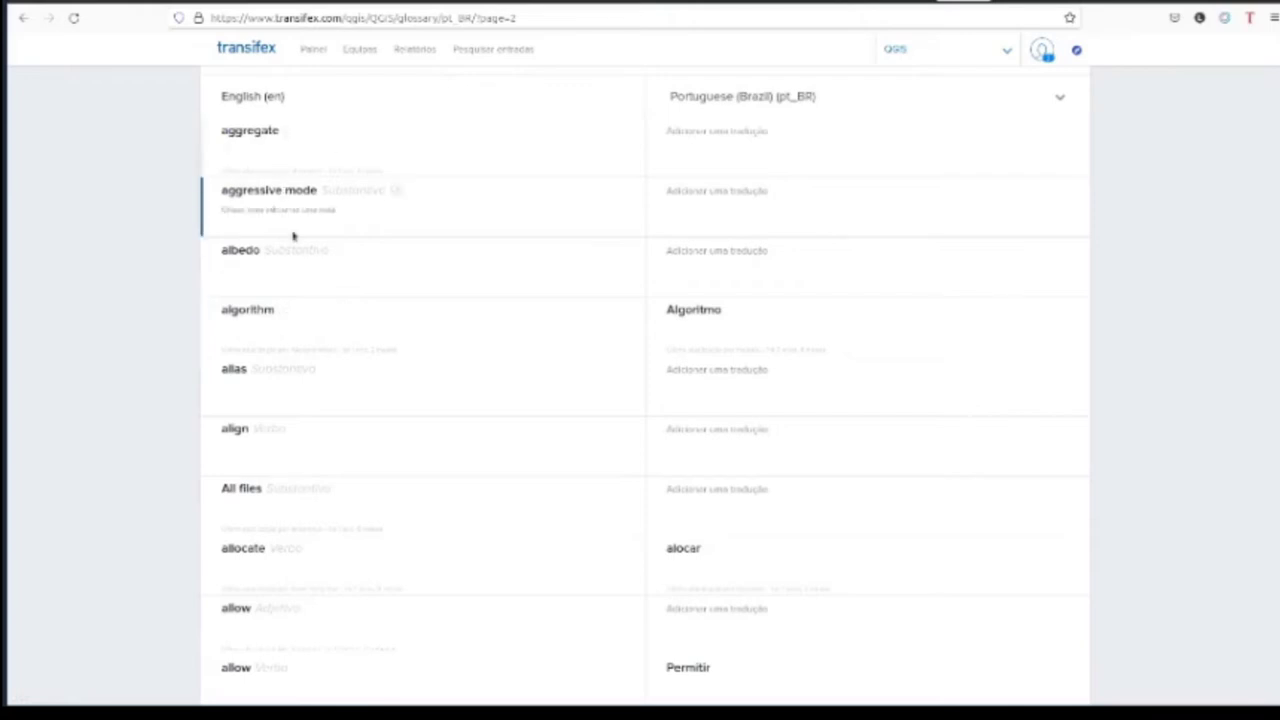
scroll(289, 234, "down", 2)
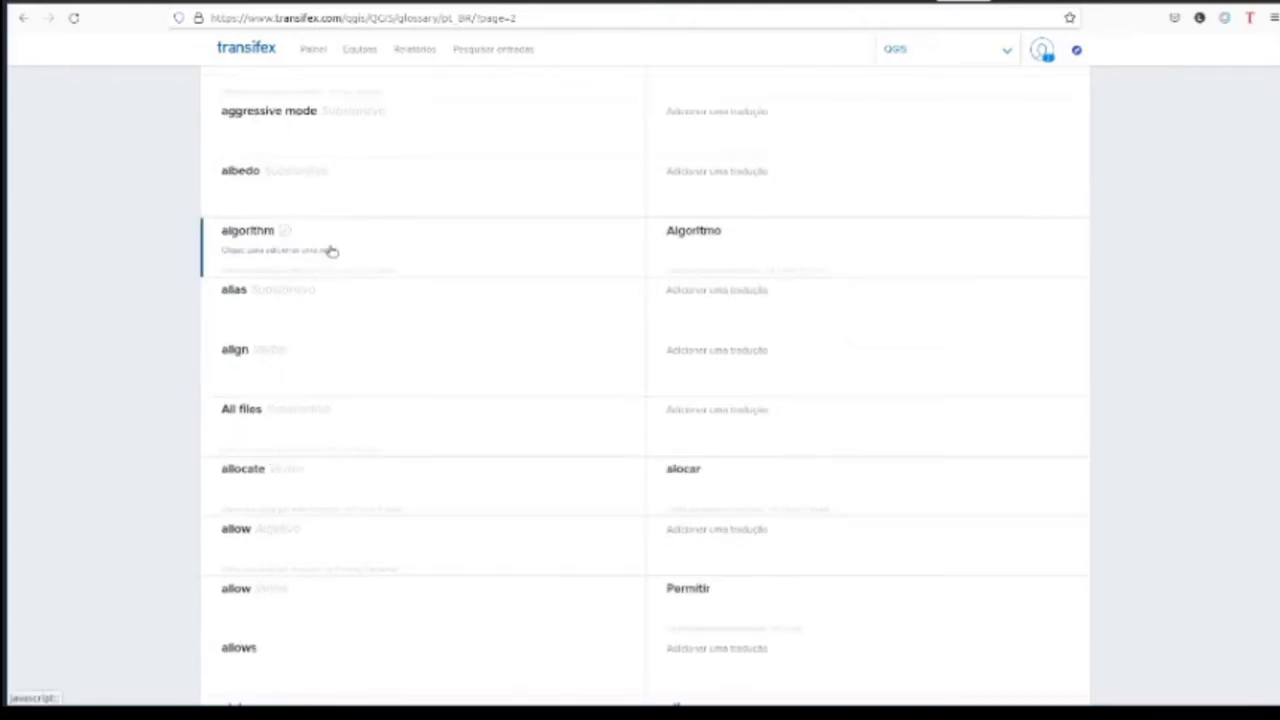
scroll(340, 280, "down", 4)
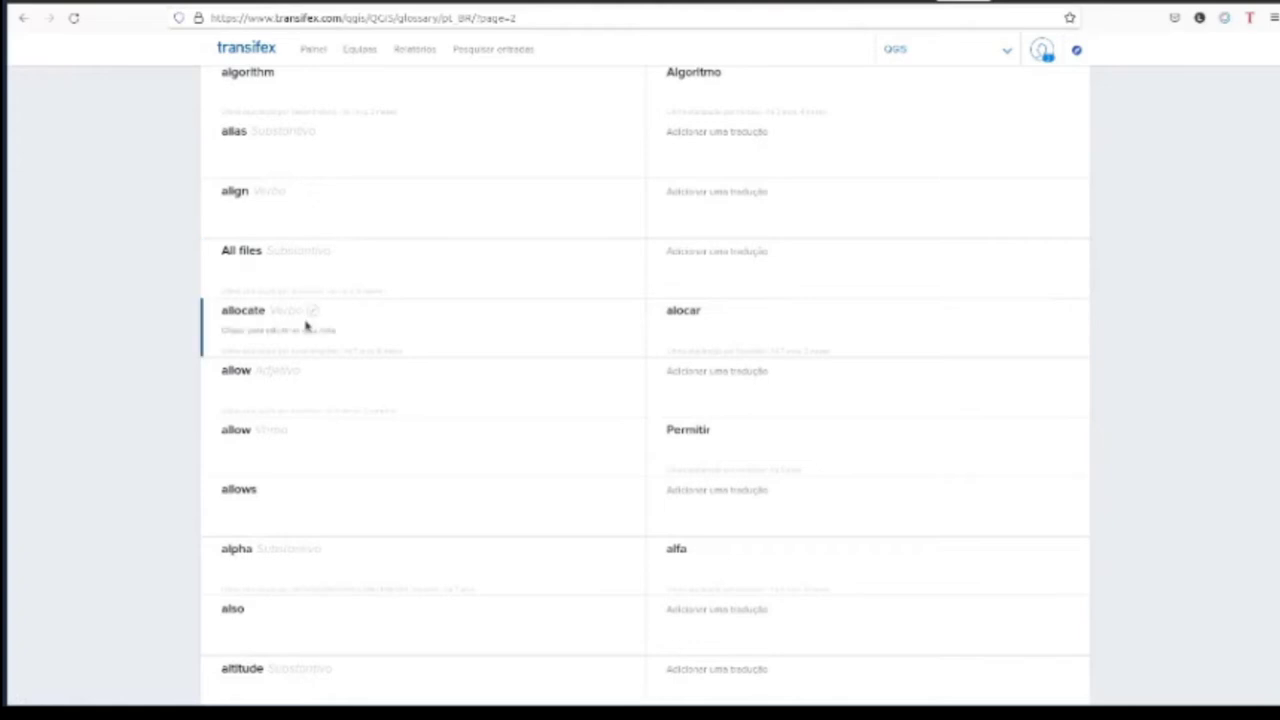
scroll(310, 331, "down", 2)
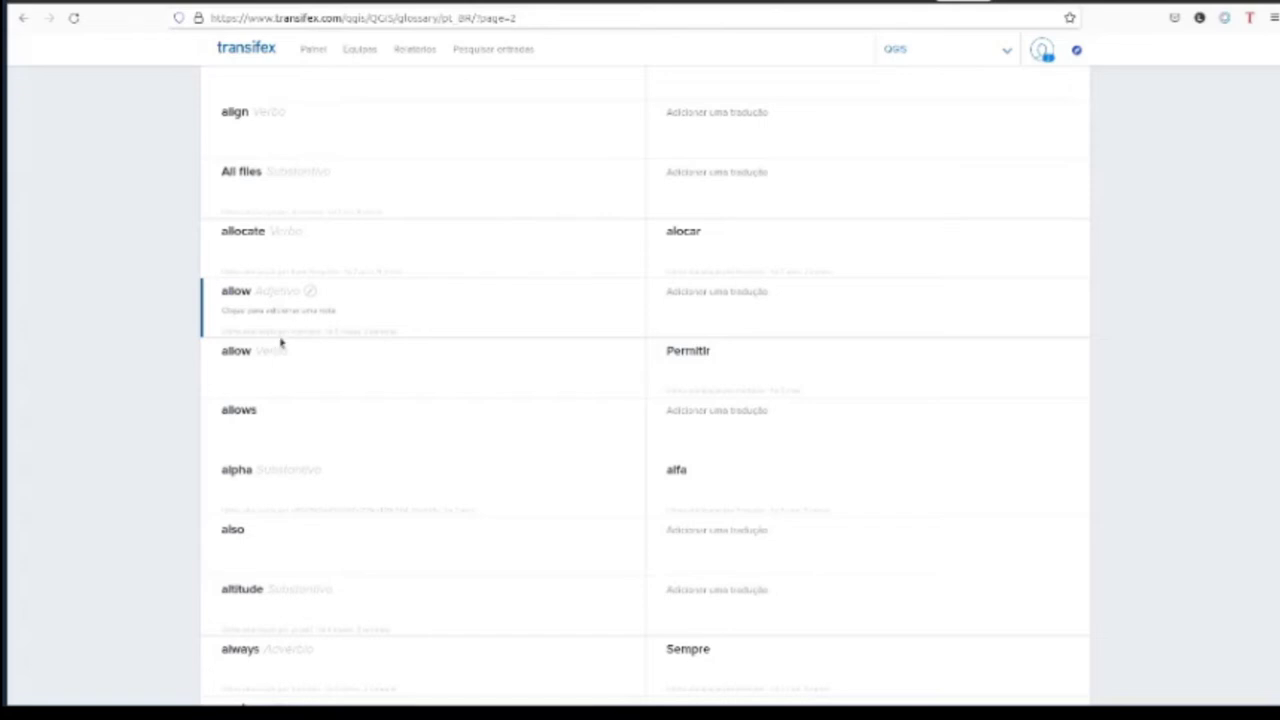
scroll(306, 400, "down", 3)
scroll(366, 450, "down", 4)
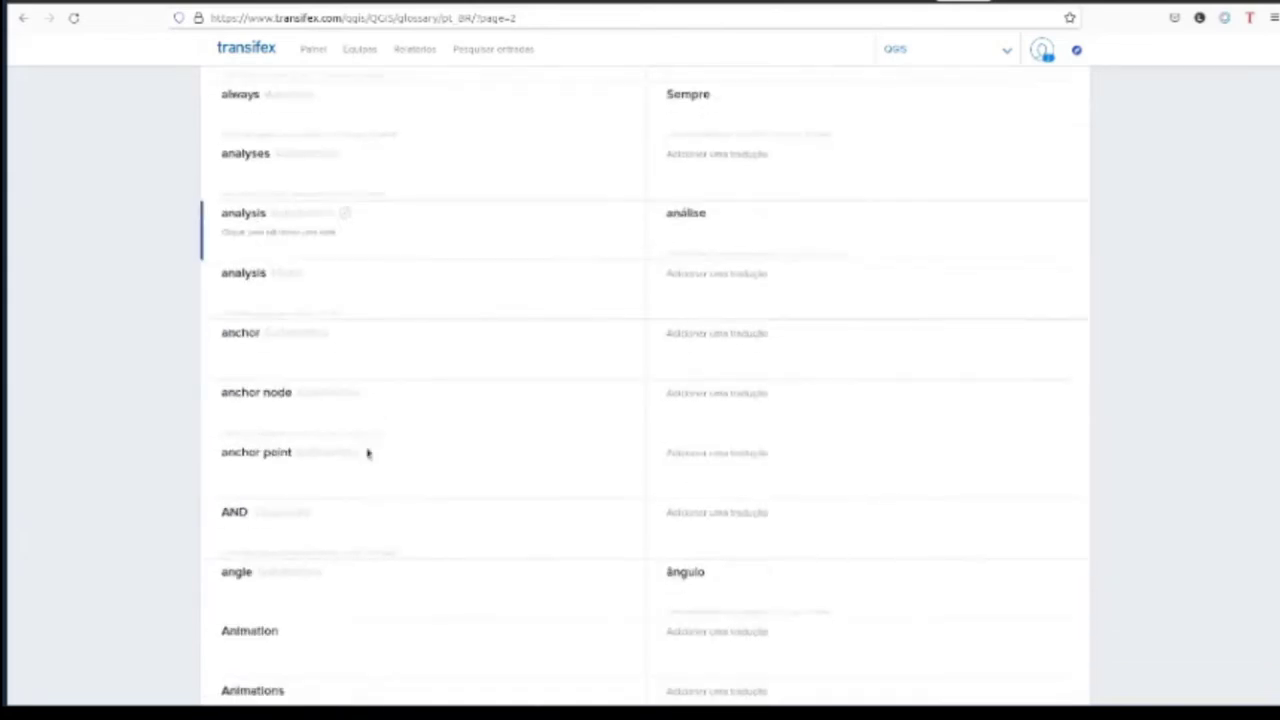
scroll(376, 452, "up", 4)
scroll(376, 452, "up", 8)
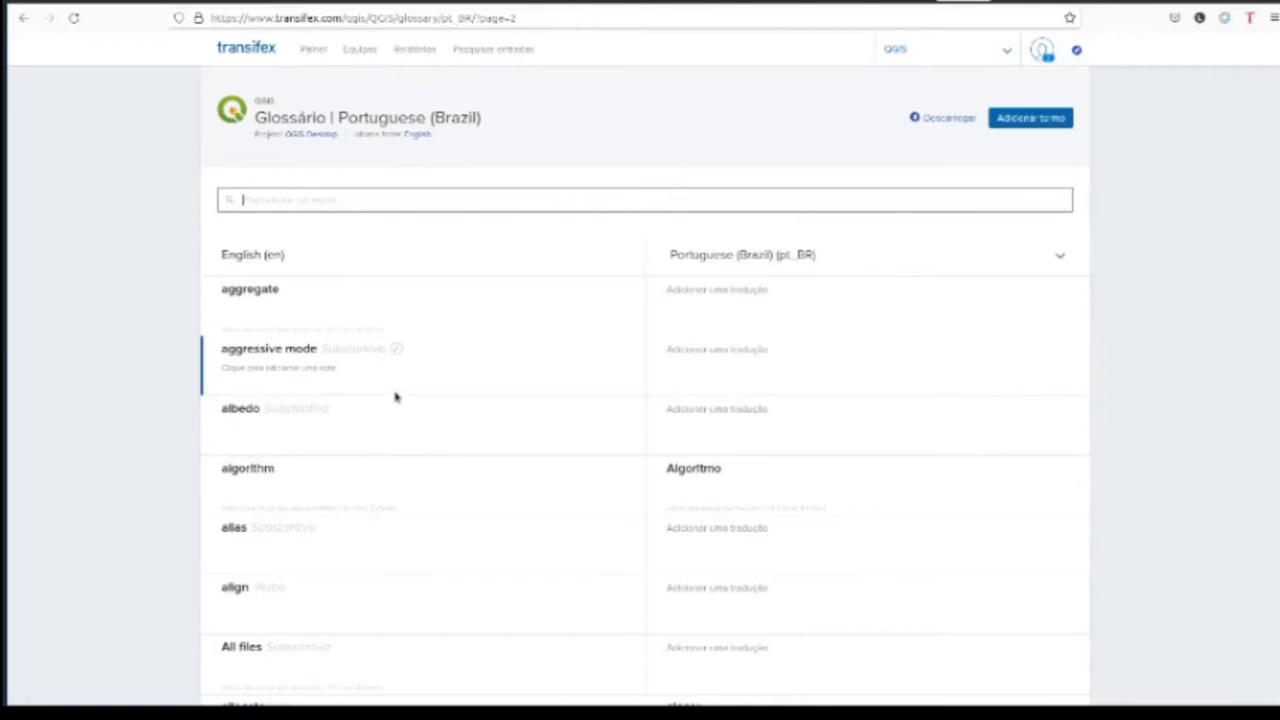
scroll(394, 394, "down", 1)
scroll(420, 408, "up", 1)
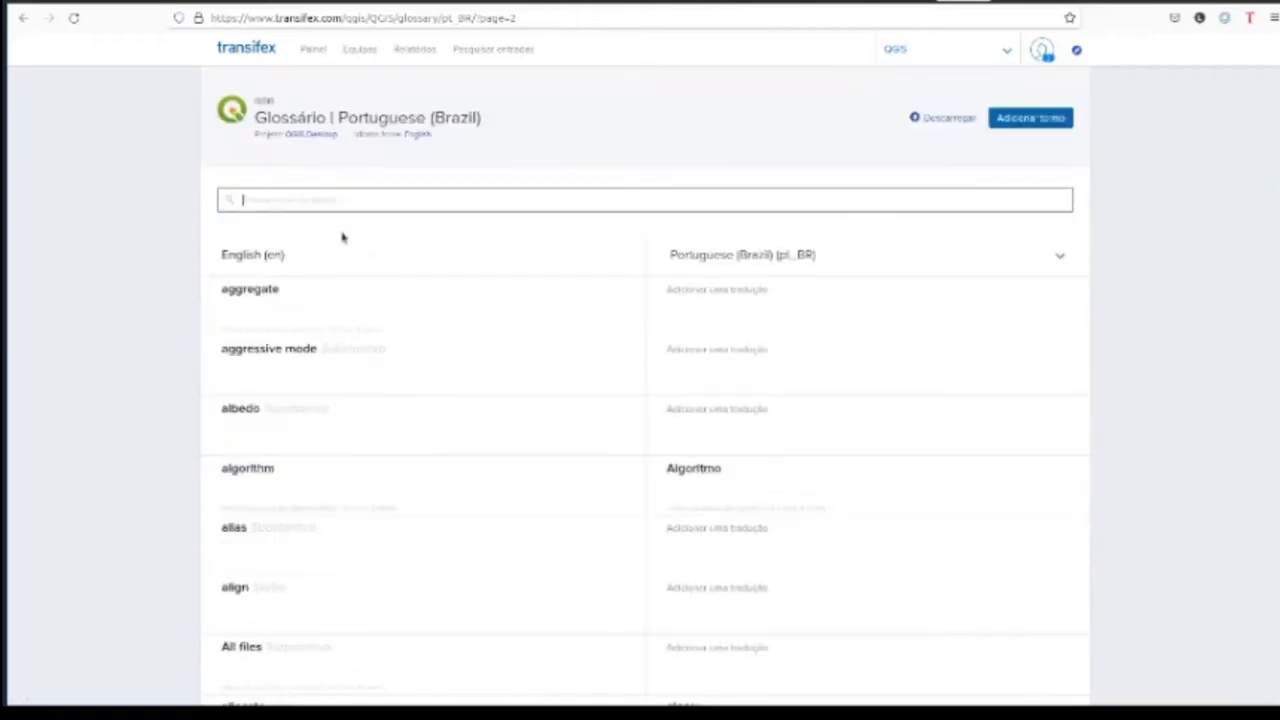
scroll(340, 300, "down", 10)
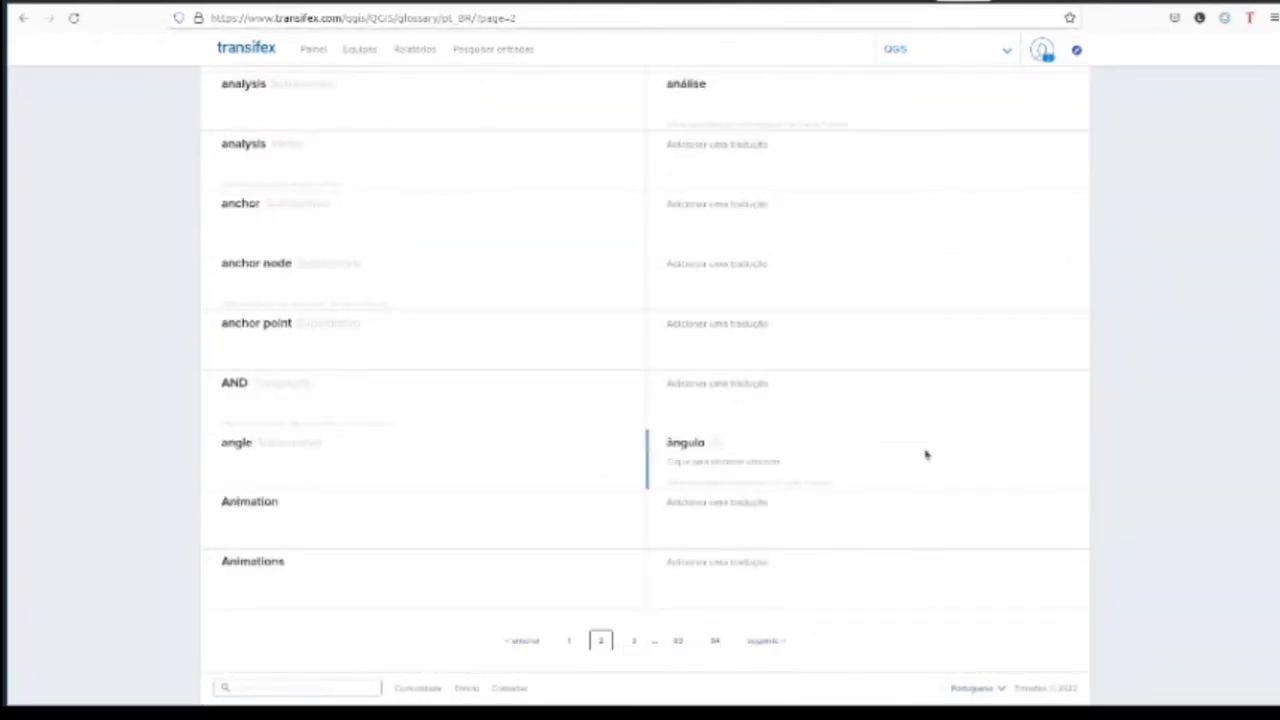
scroll(923, 451, "up", 10)
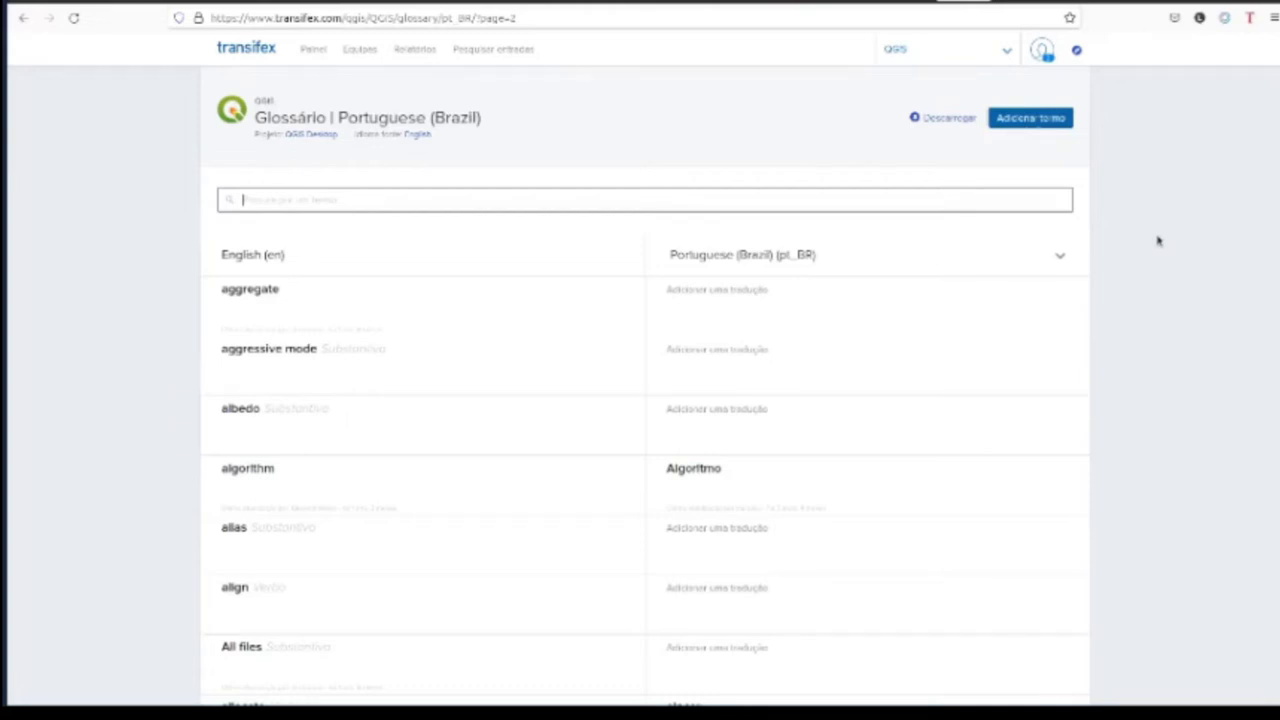
- Search the glossary for "layer" and check which matching terms have a Portuguese (Brazil) translation
type("layer")
key("Return")
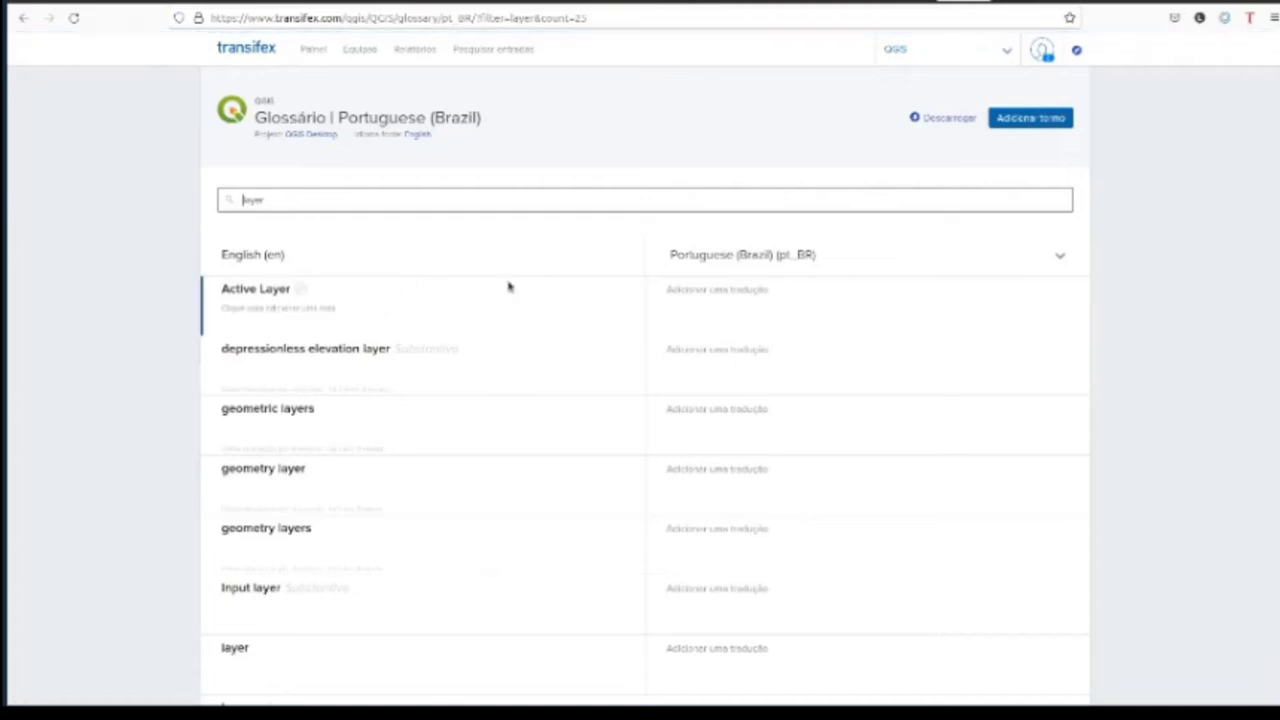
scroll(508, 287, "down", 3)
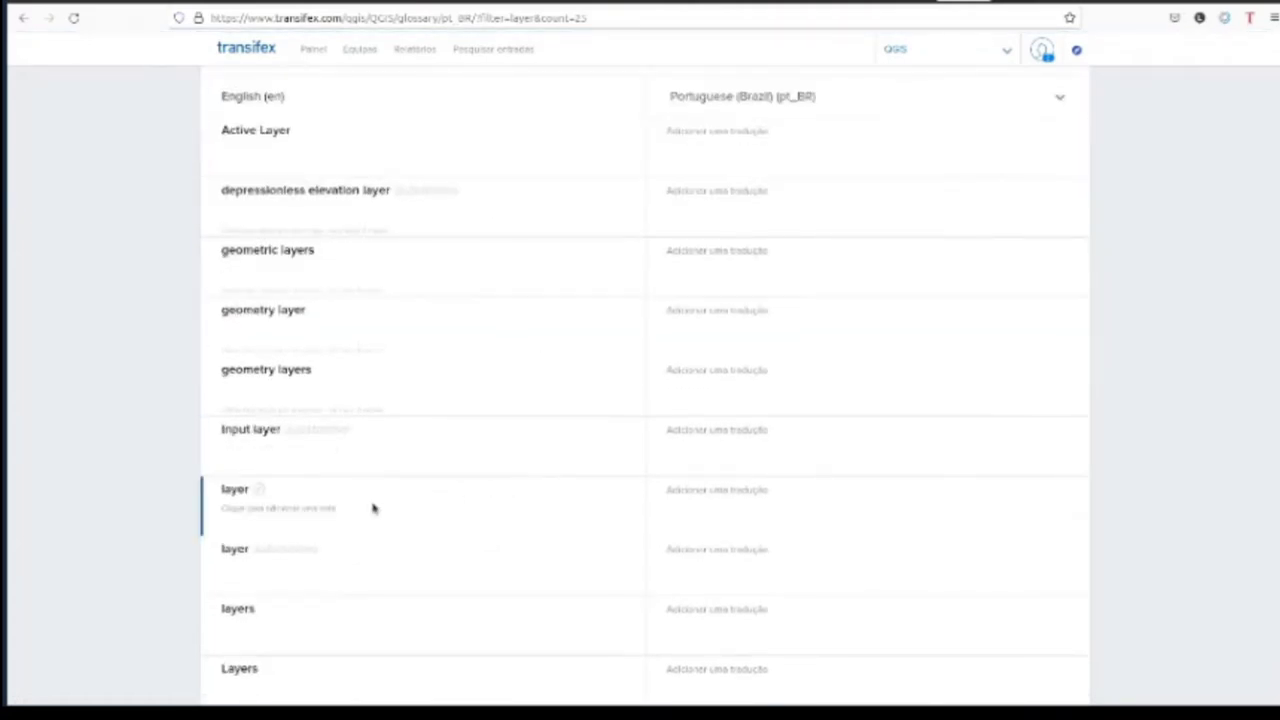
scroll(373, 508, "down", 5)
scroll(418, 477, "down", 1)
scroll(417, 460, "up", 6)
scroll(417, 460, "down", 6)
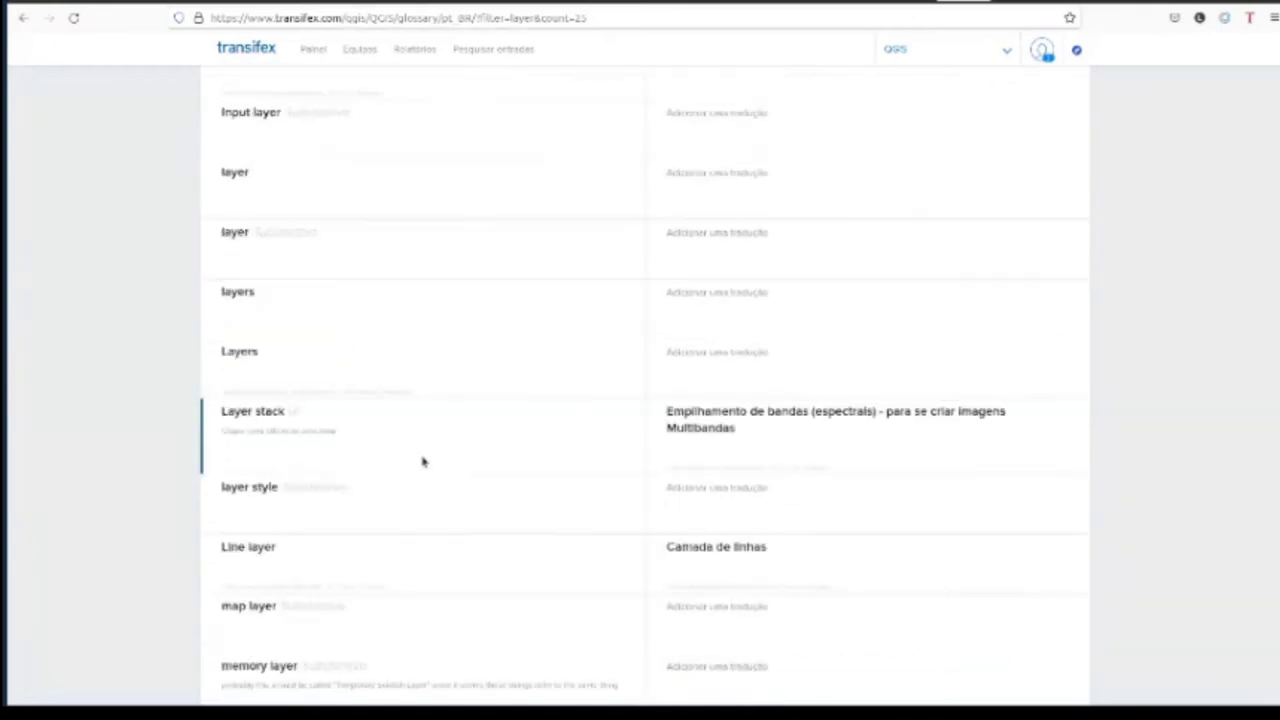
scroll(472, 546, "down", 3)
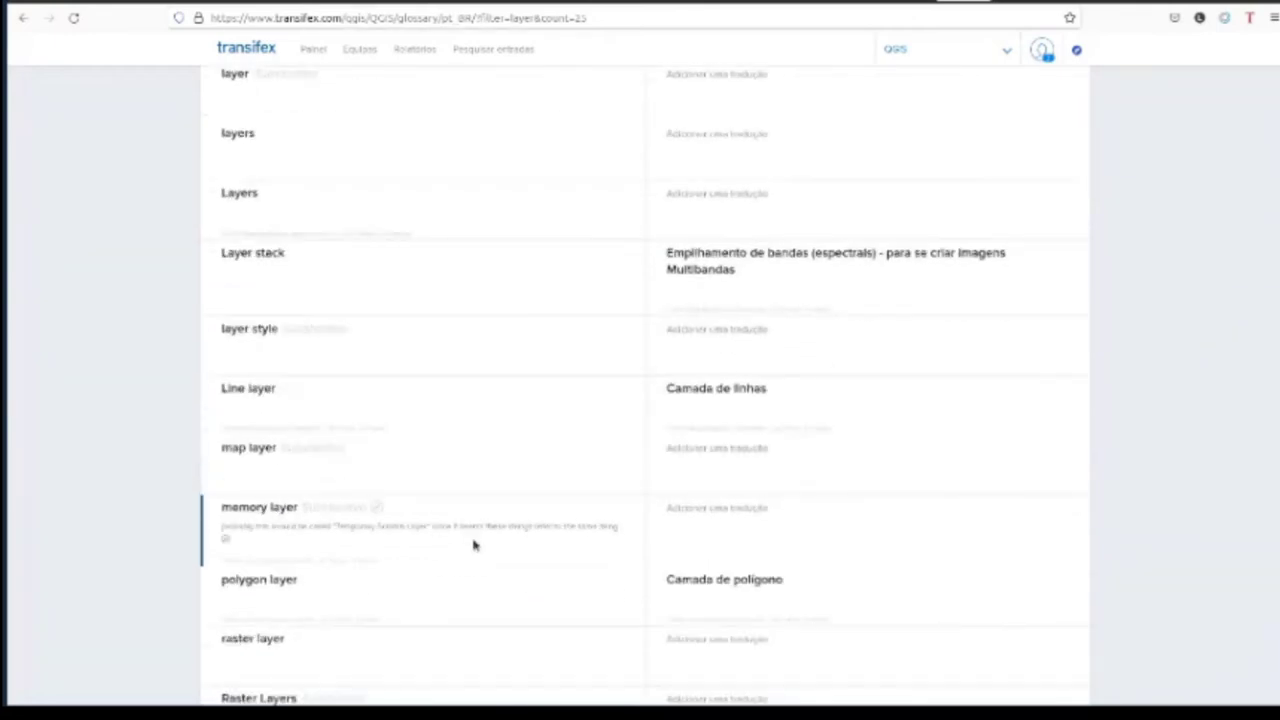
scroll(508, 562, "down", 3)
scroll(505, 555, "up", 12)
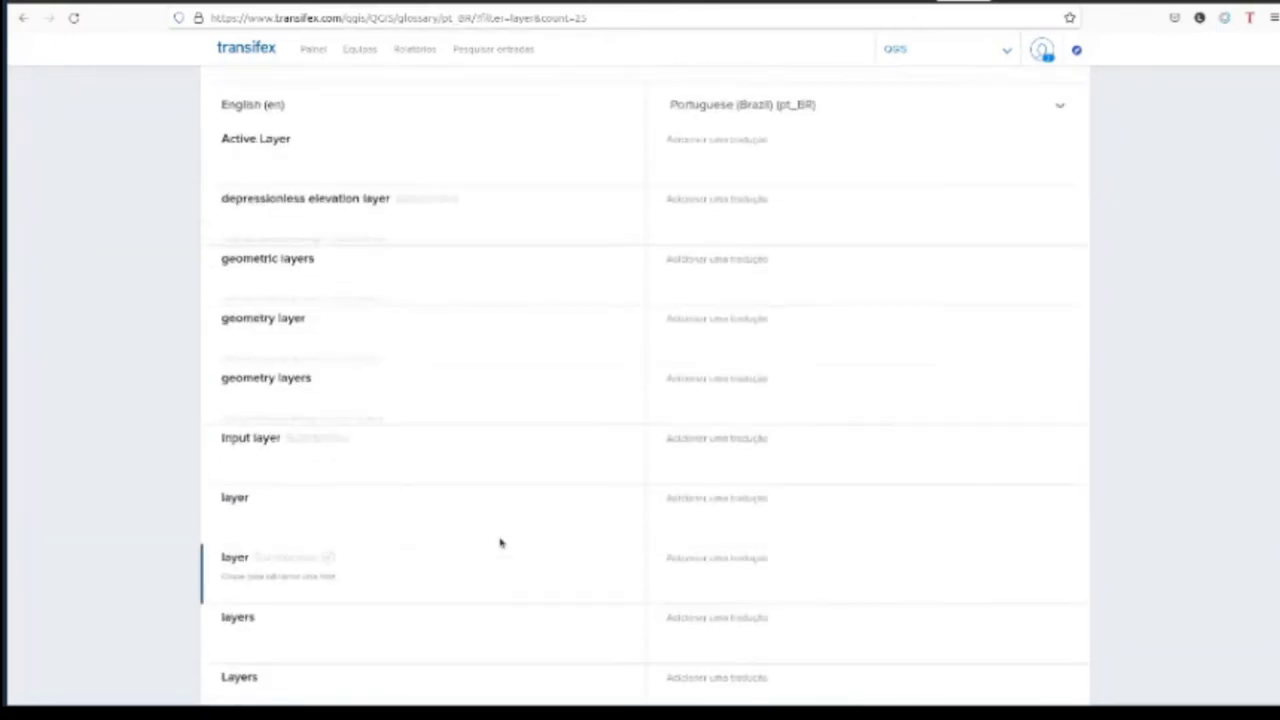
scroll(500, 540, "up", 3)
scroll(491, 503, "down", 3)
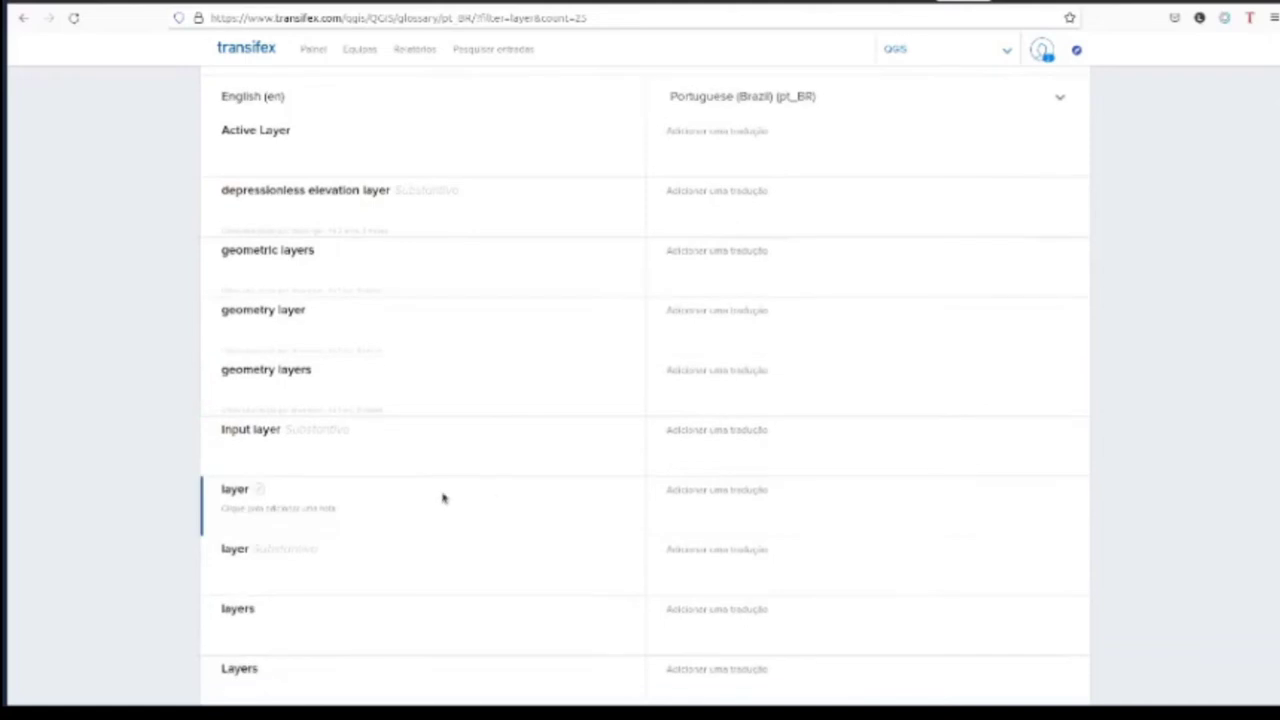
scroll(429, 474, "down", 2)
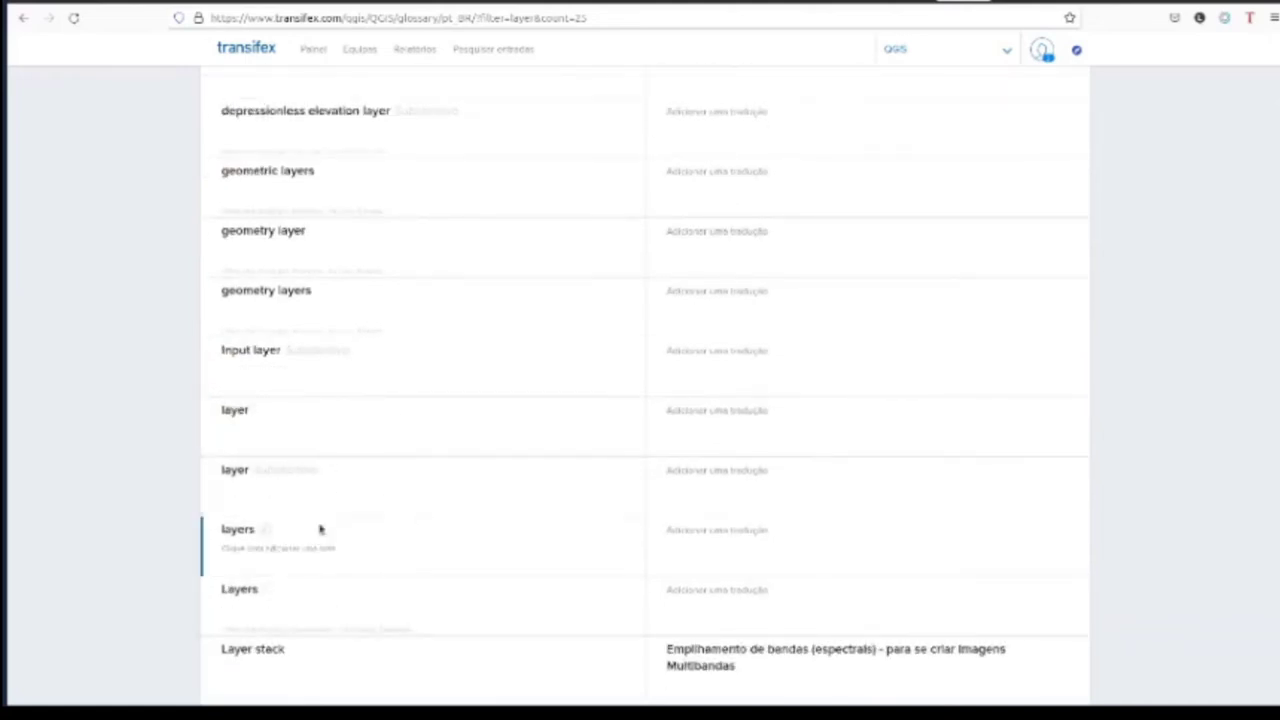
- Examine the singular and plural "layer" entries in the filtered glossary alongside their Portuguese (Brazil) translation column
scroll(320, 529, "up", 5)
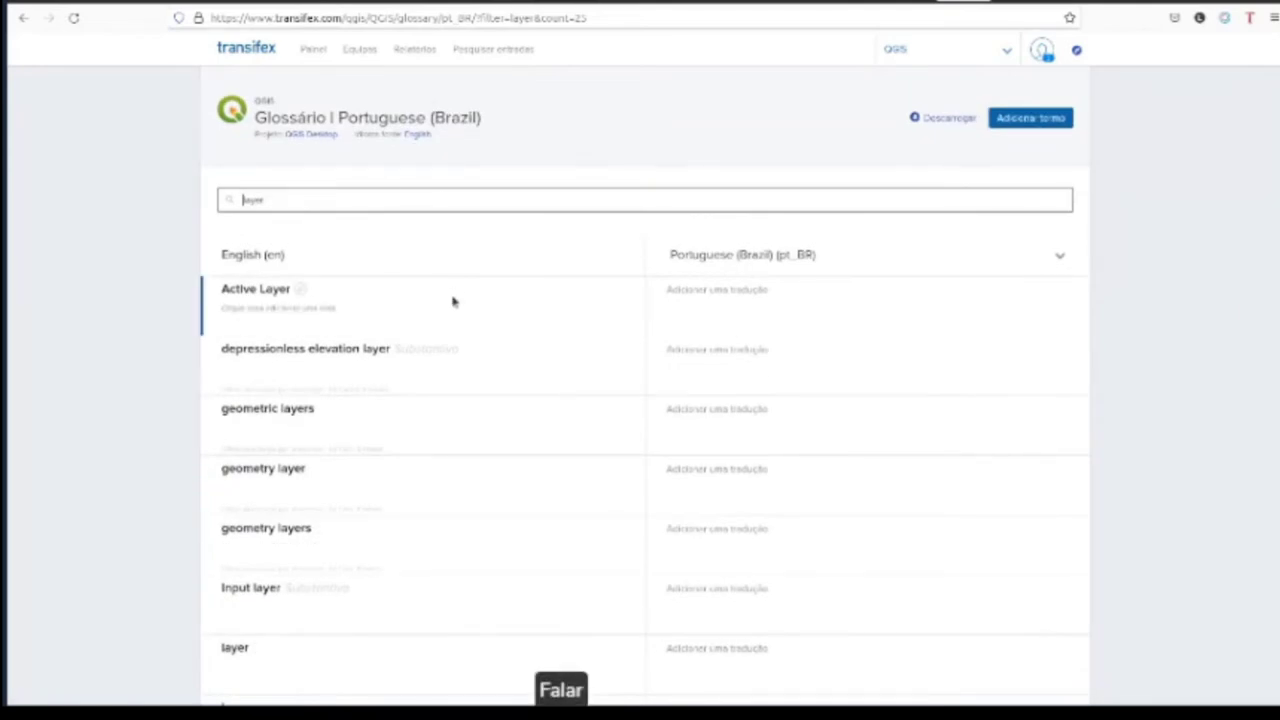
scroll(452, 300, "down", 2)
scroll(452, 300, "down", 2)
scroll(452, 300, "down", 2)
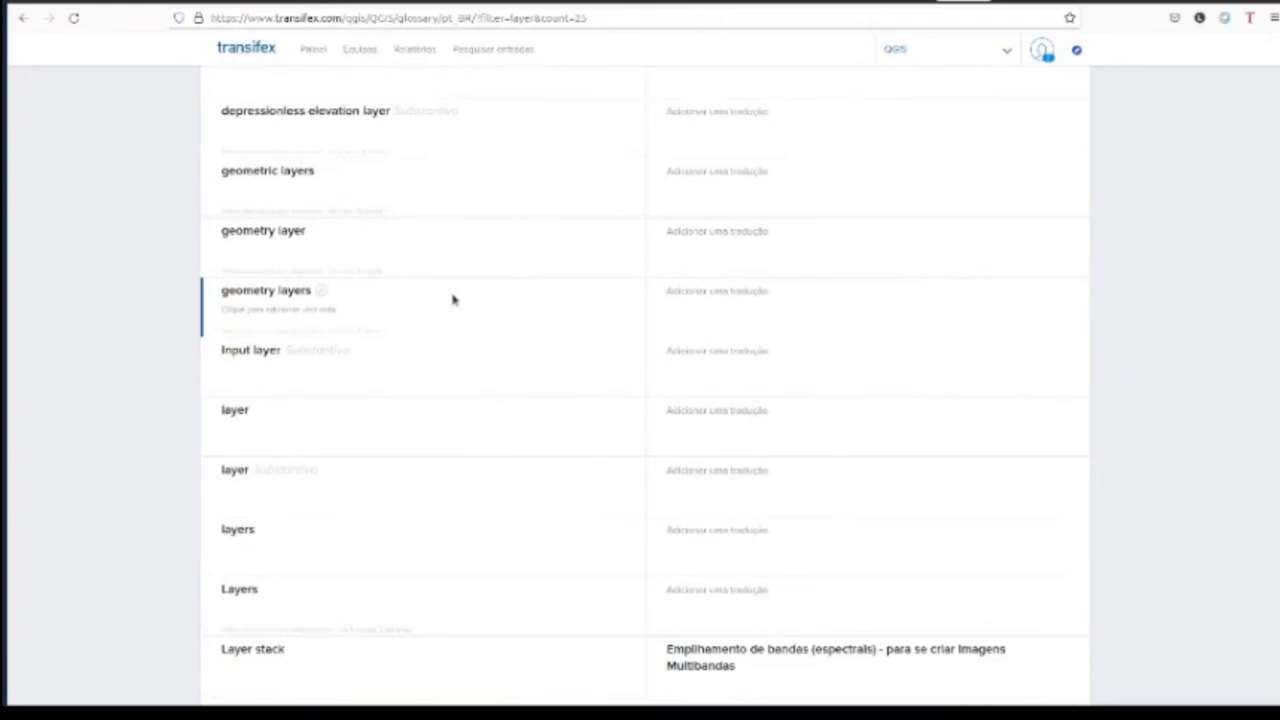
scroll(506, 277, "down", 2)
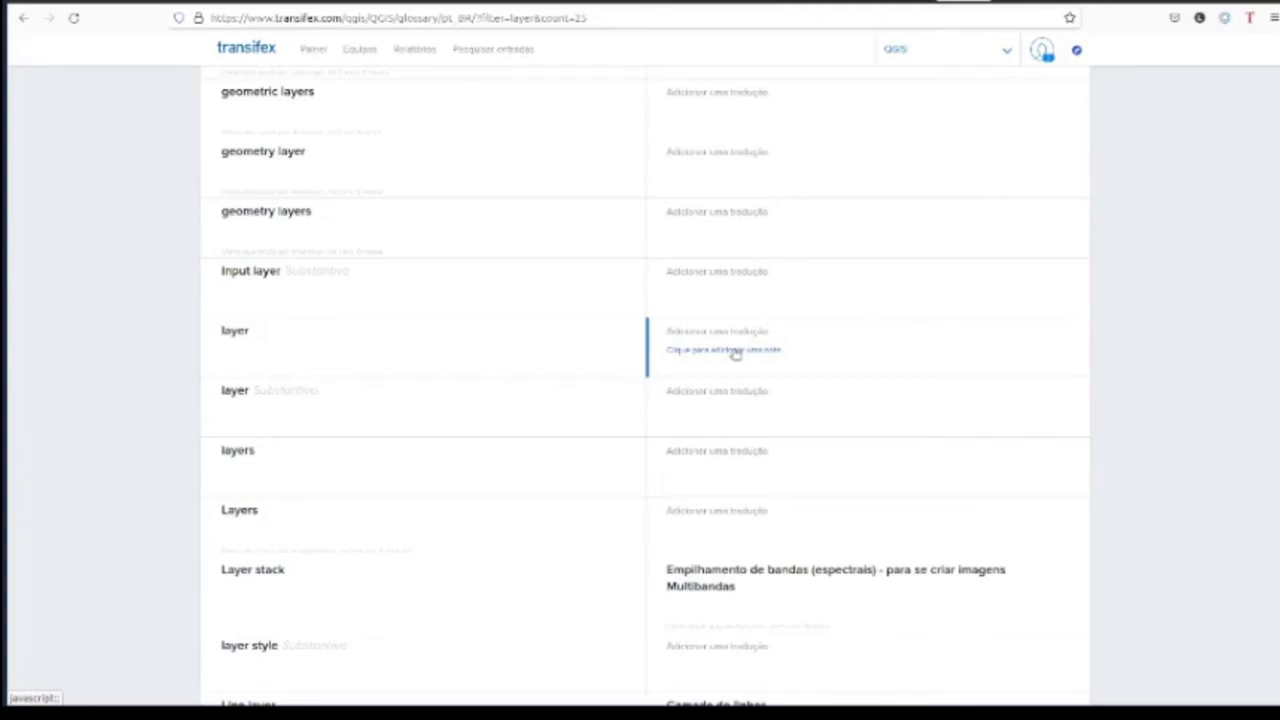
scroll(450, 283, "down", 1)
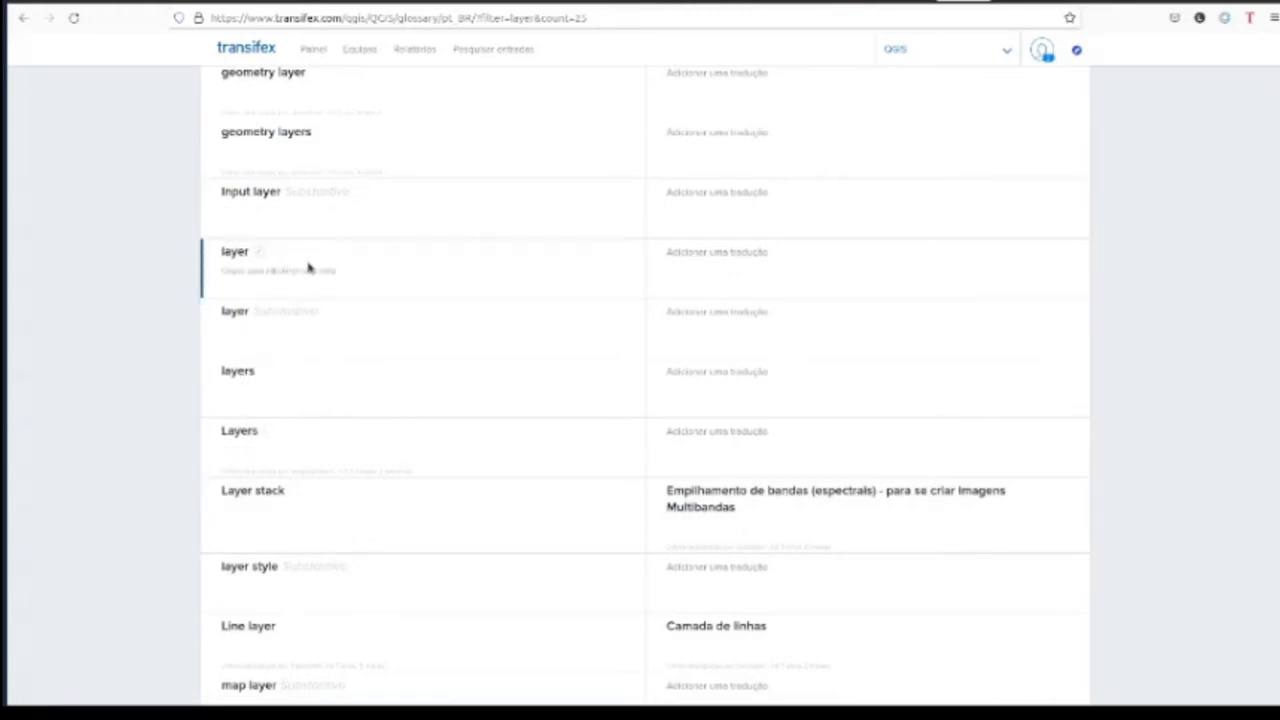
scroll(257, 314, "up", 1)
scroll(271, 408, "up", 2)
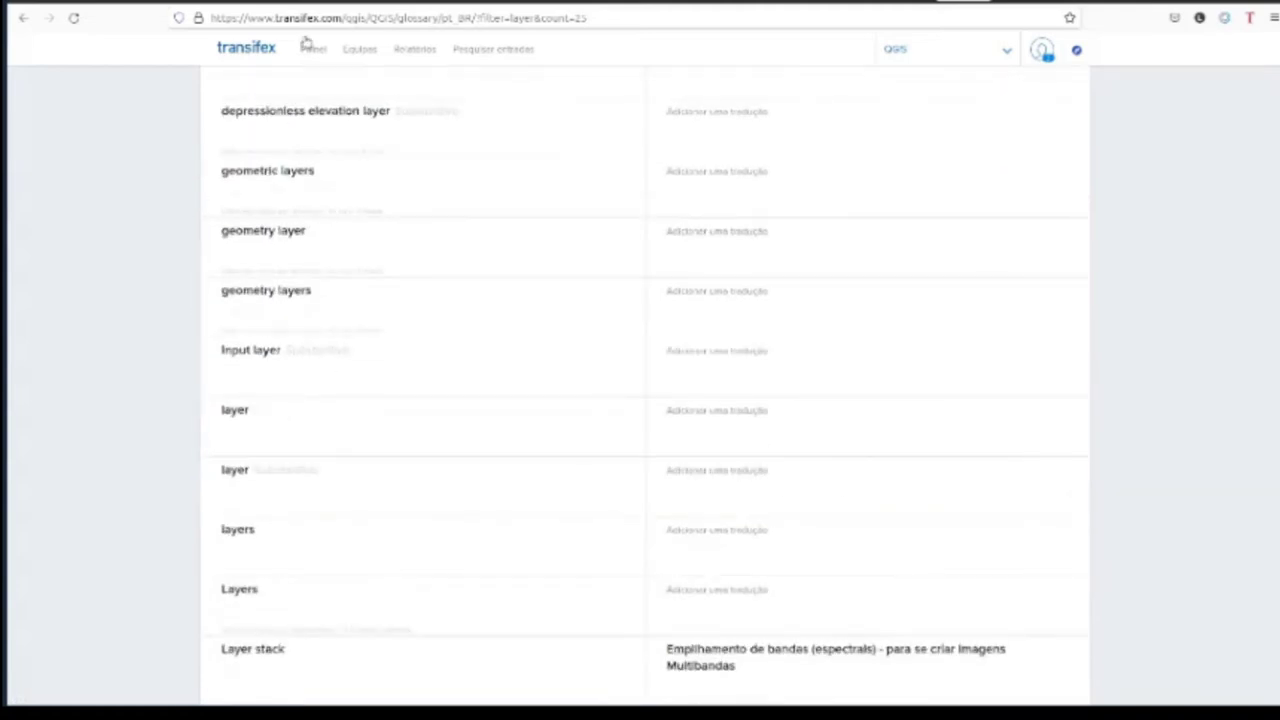
scroll(243, 126, "up", 1)
scroll(253, 374, "down", 3)
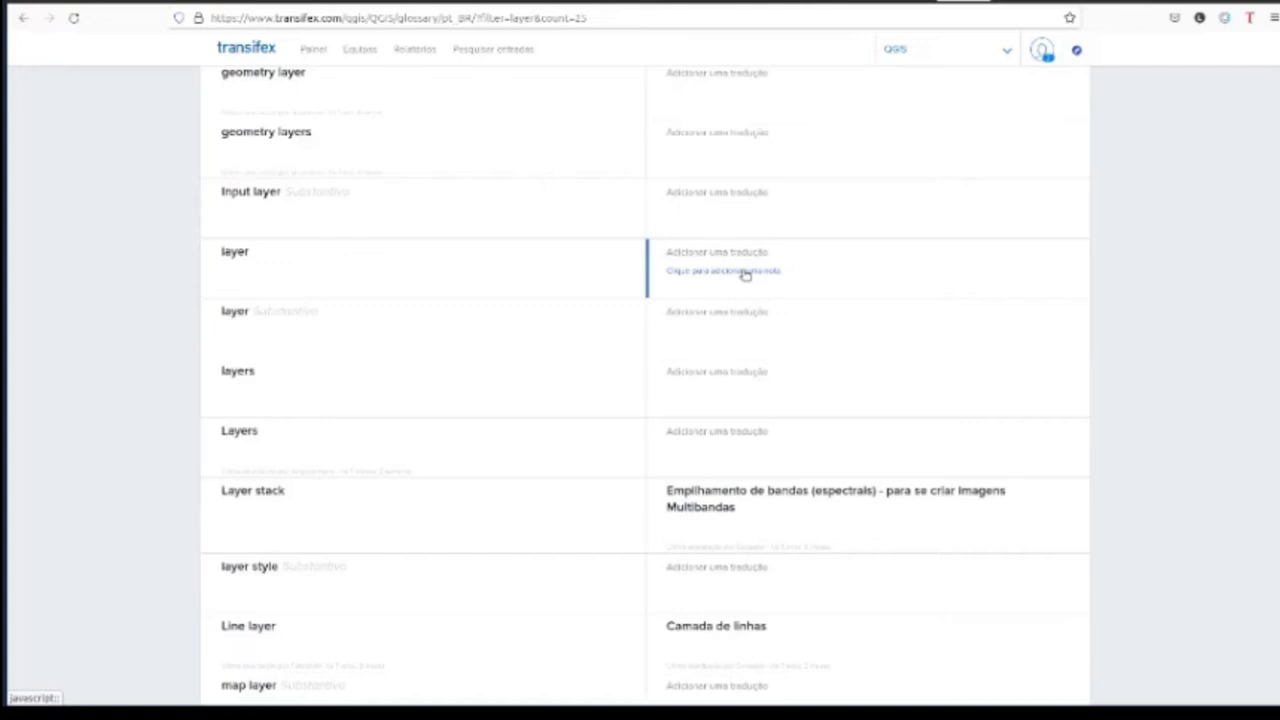
scroll(750, 380, "up", 3)
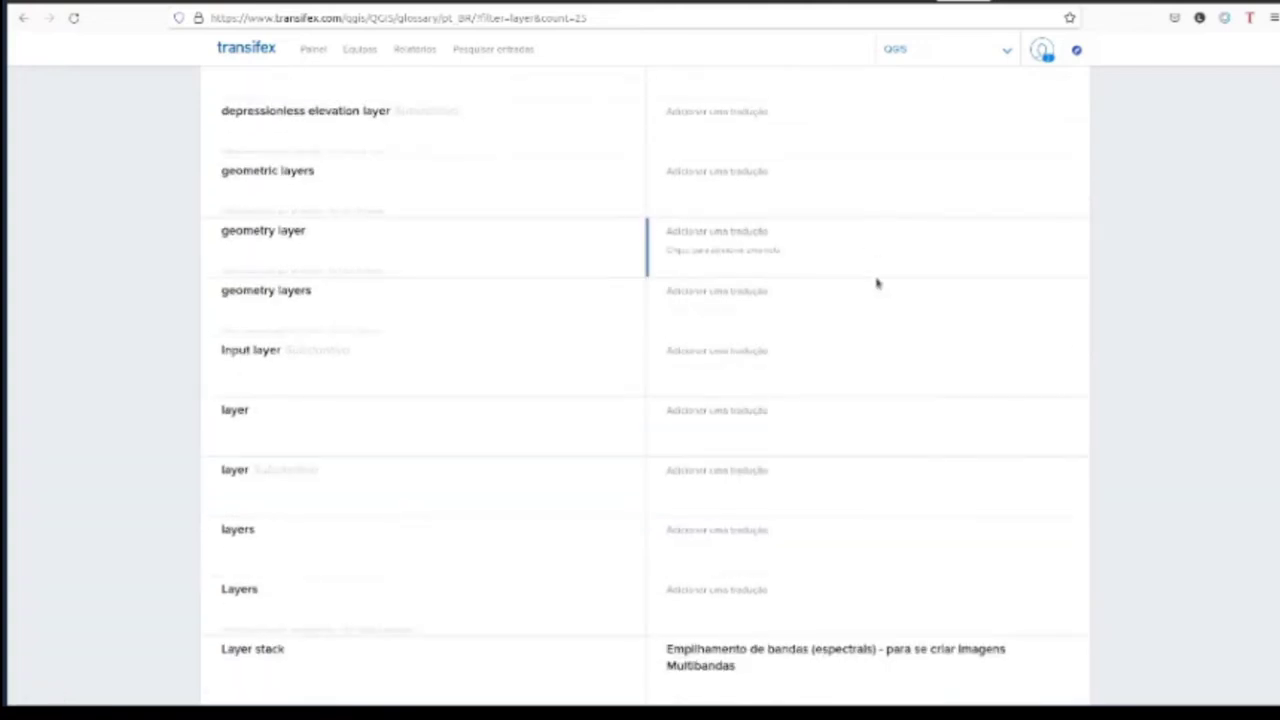
scroll(792, 406, "down", 3)
scroll(790, 406, "up", 2)
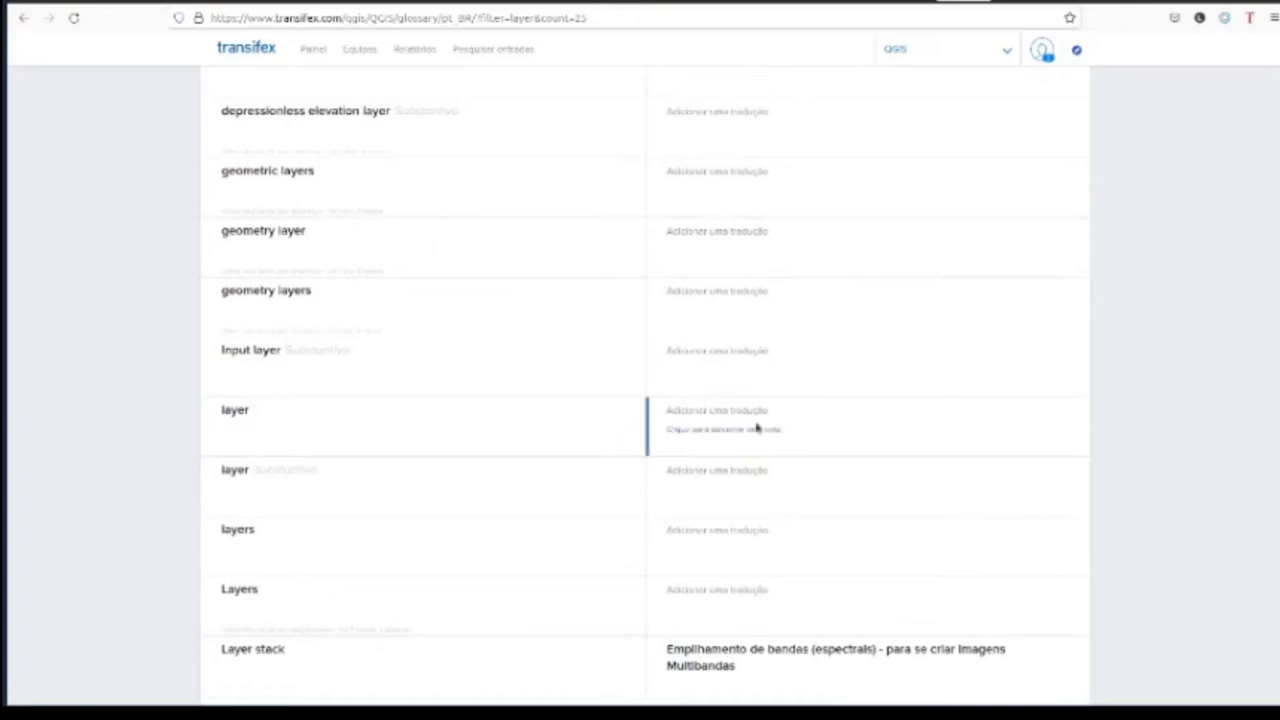
scroll(843, 349, "up", 3)
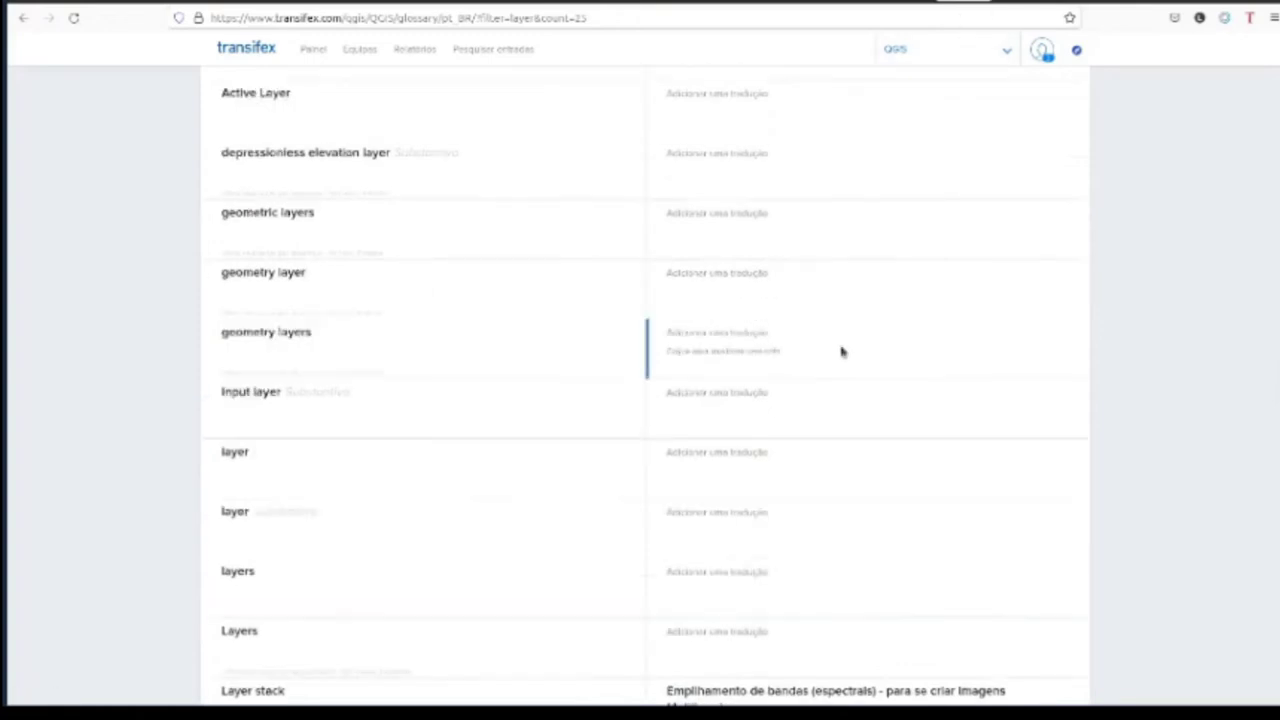
scroll(457, 351, "up", 1)
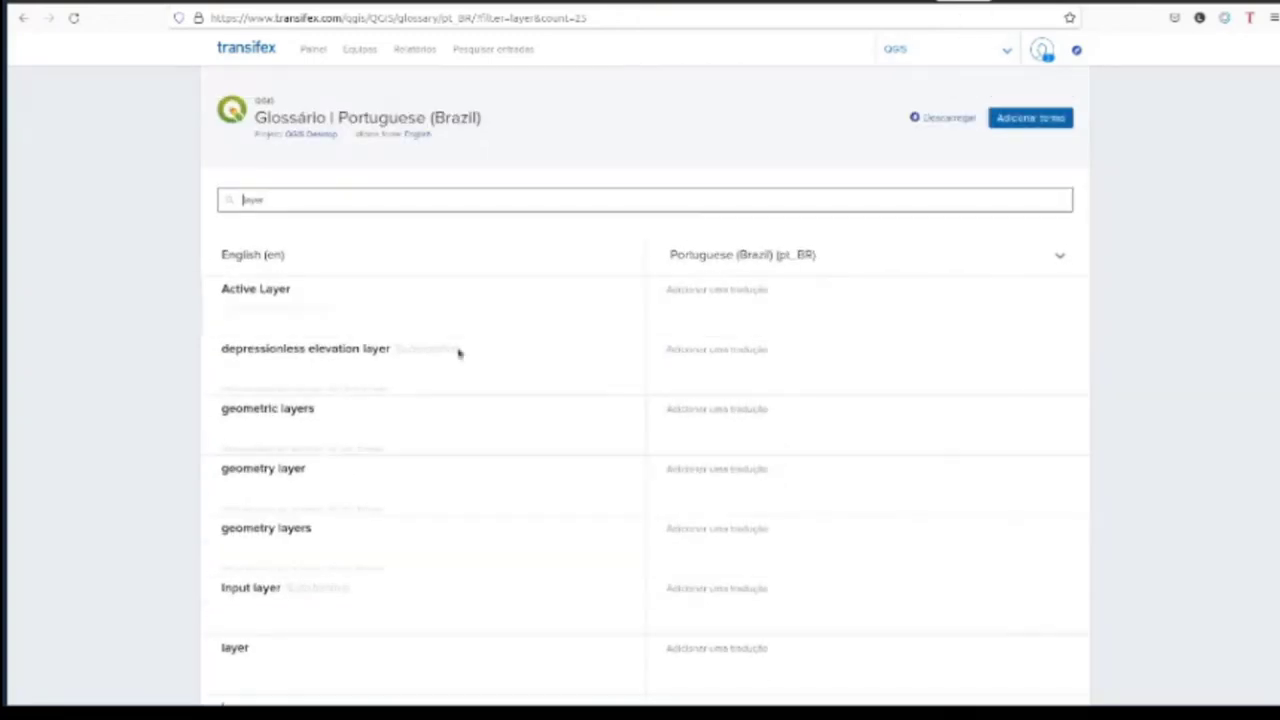
scroll(680, 300, "down", 1)
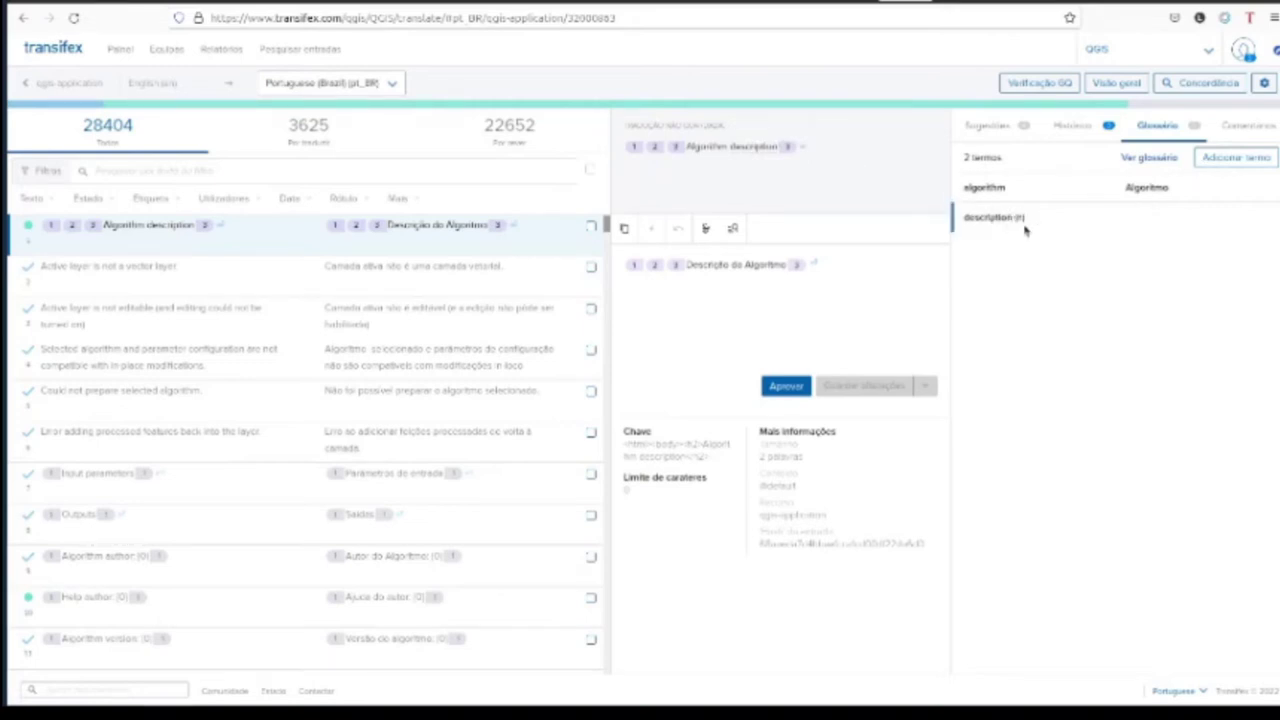
- In the translation editor, open the new glossary term form for "Algorithm description" and return to the entry's suggestions
left_click(1238, 160)
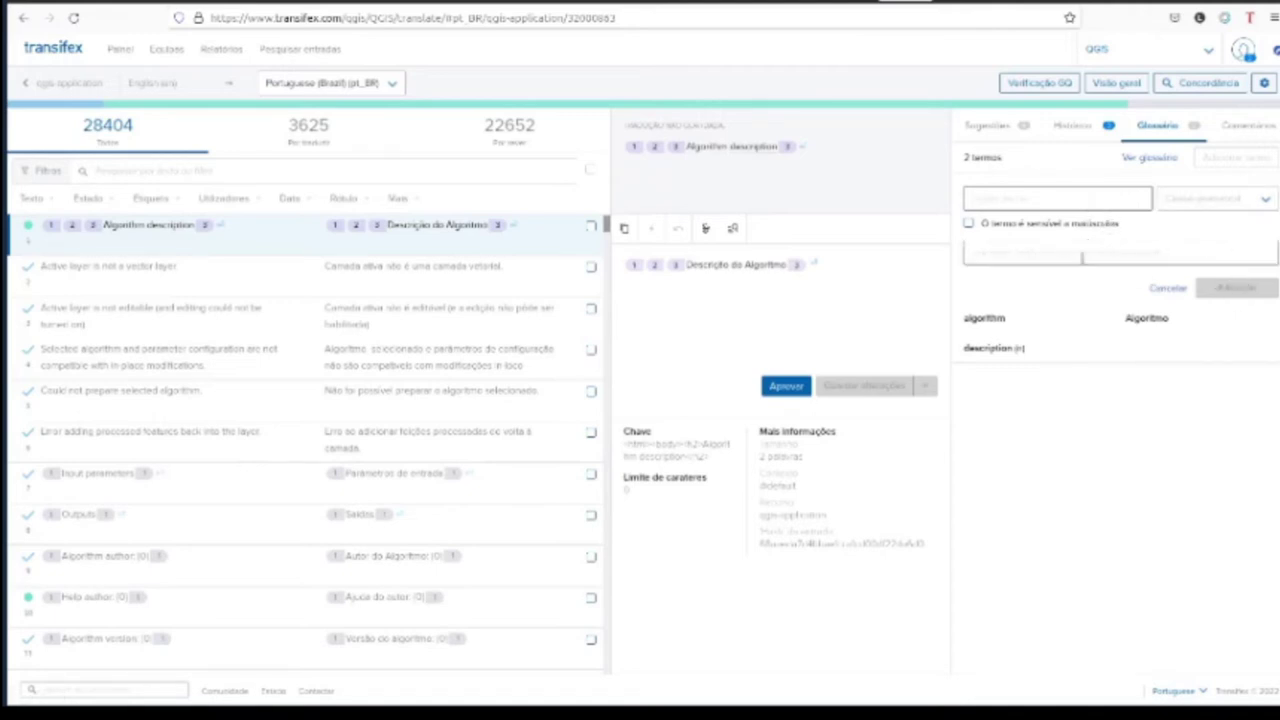
left_click(1043, 387)
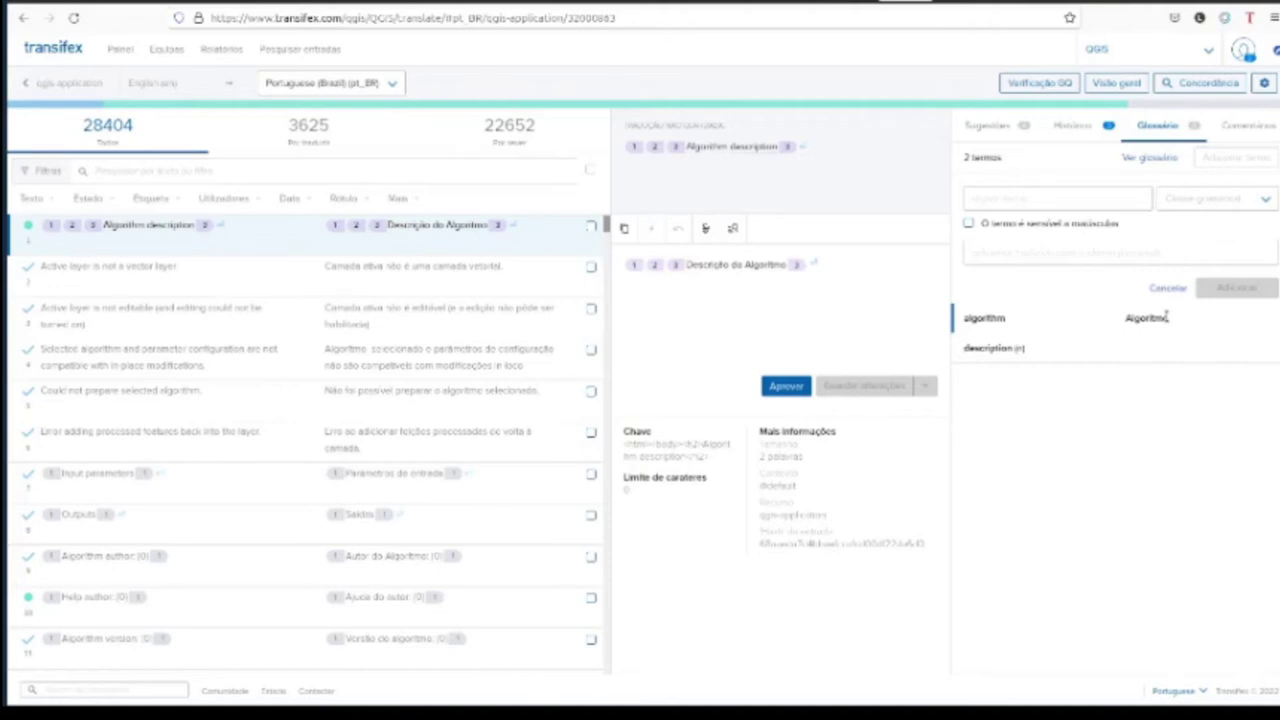
left_click(987, 125)
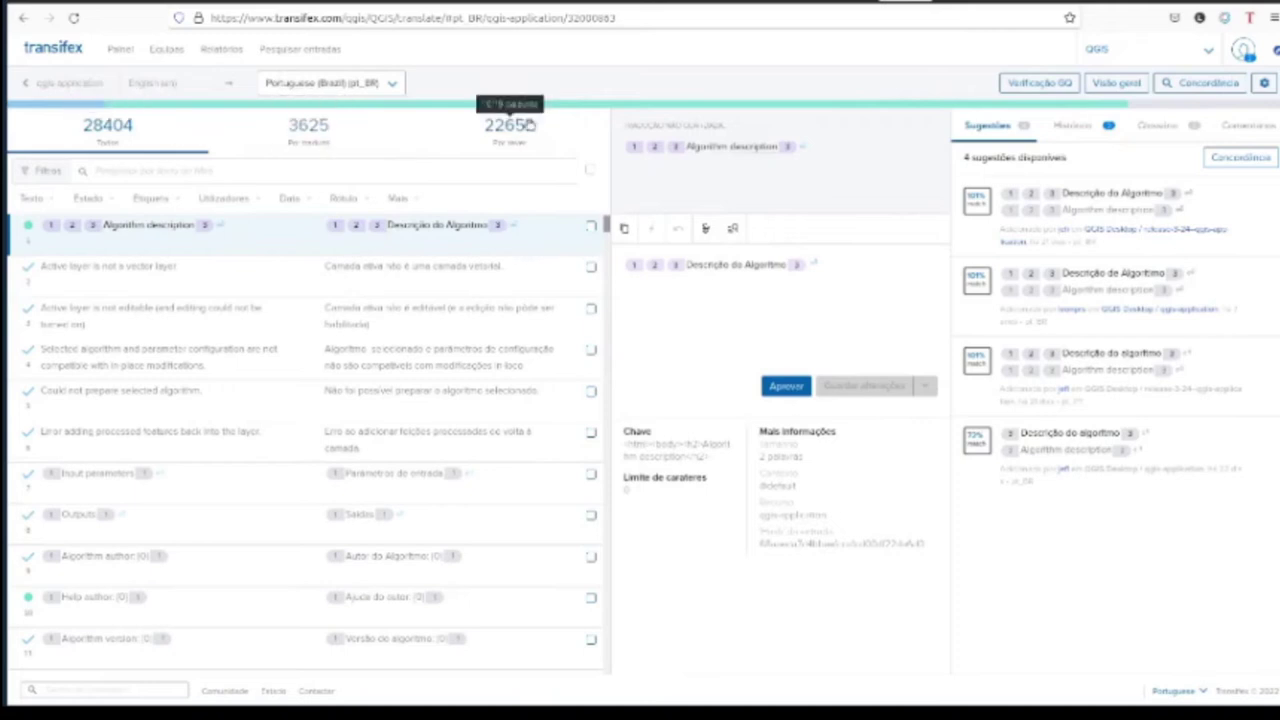
- Filter the qgis-application strings to those still to be translated and browse the first entries
left_click(306, 128)
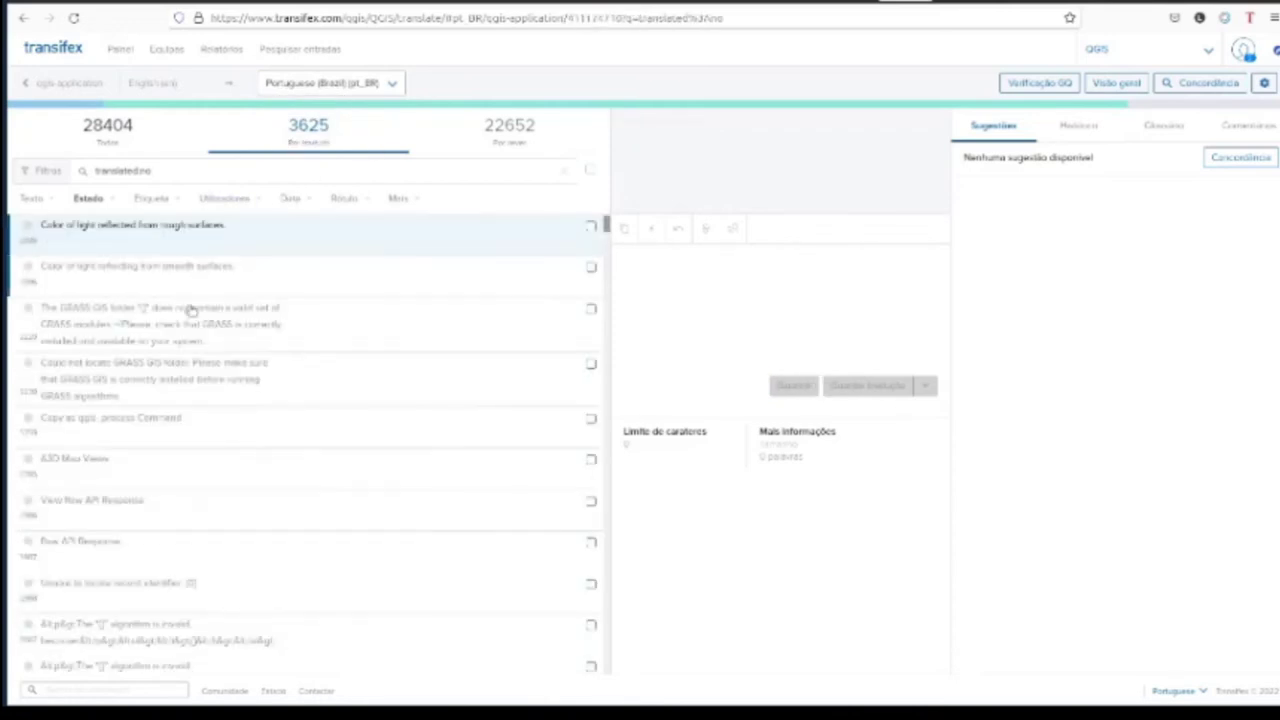
scroll(203, 310, "down", 10)
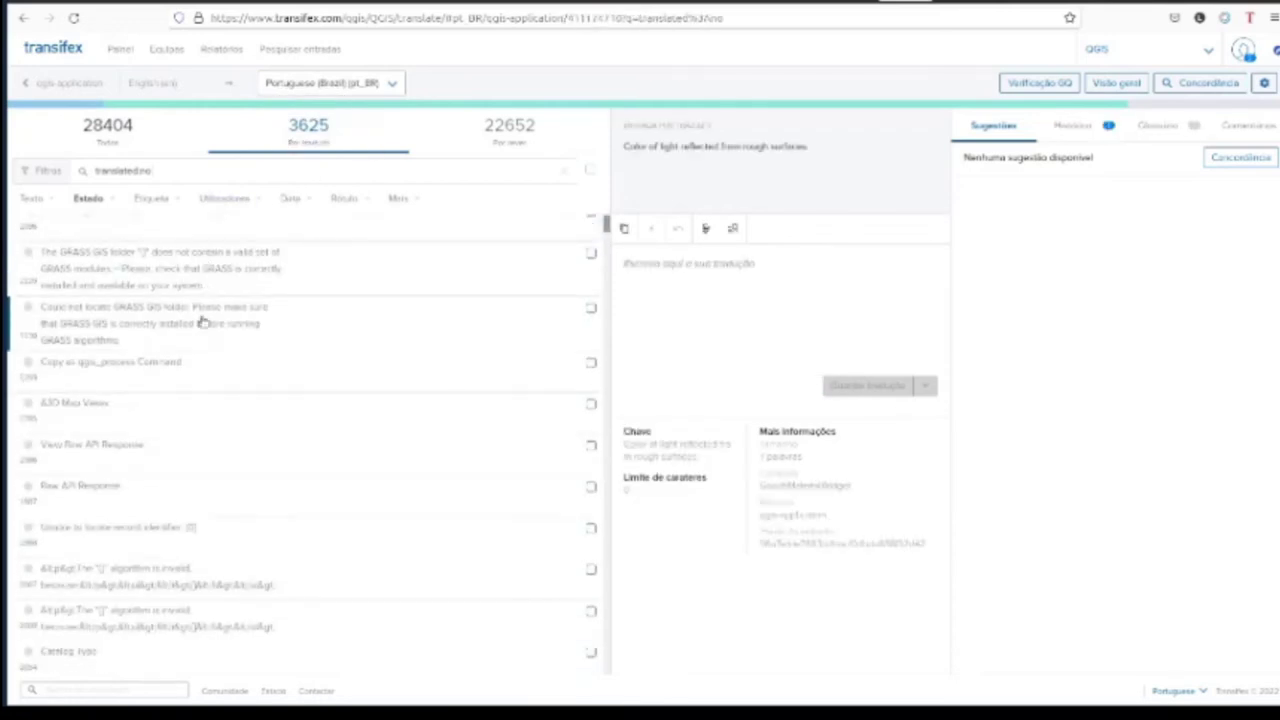
scroll(185, 345, "down", 2)
scroll(177, 397, "up", 6)
scroll(16, 252, "up", 4)
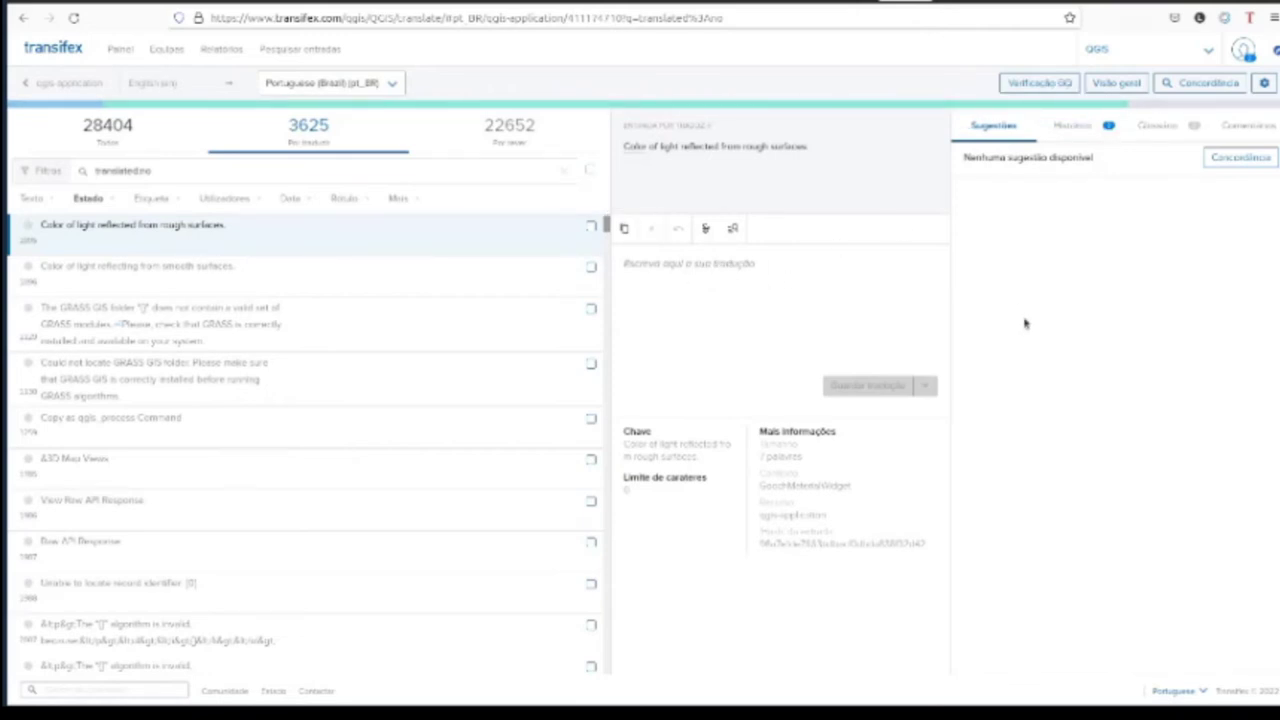
- Check the history and glossary terms of "Color of light reflected from rough surfaces." and look up "rough" in the inline English–Portuguese translator
left_click(1074, 130)
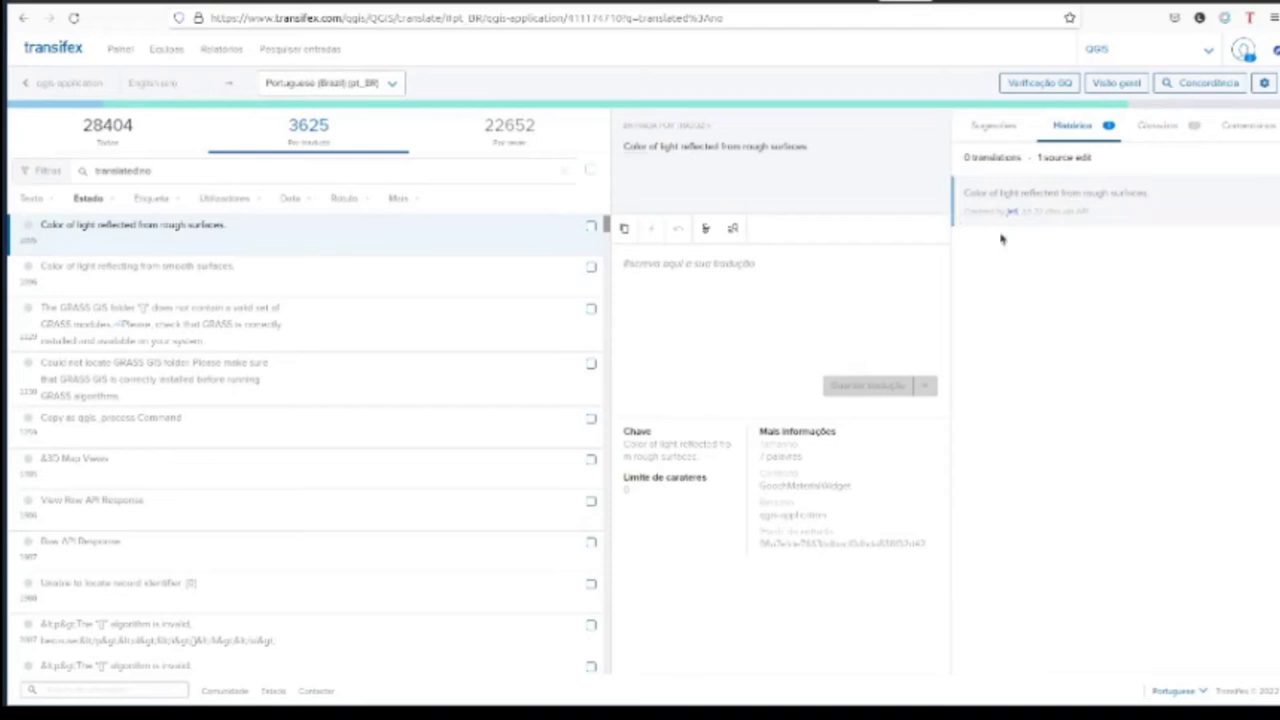
left_click(1152, 125)
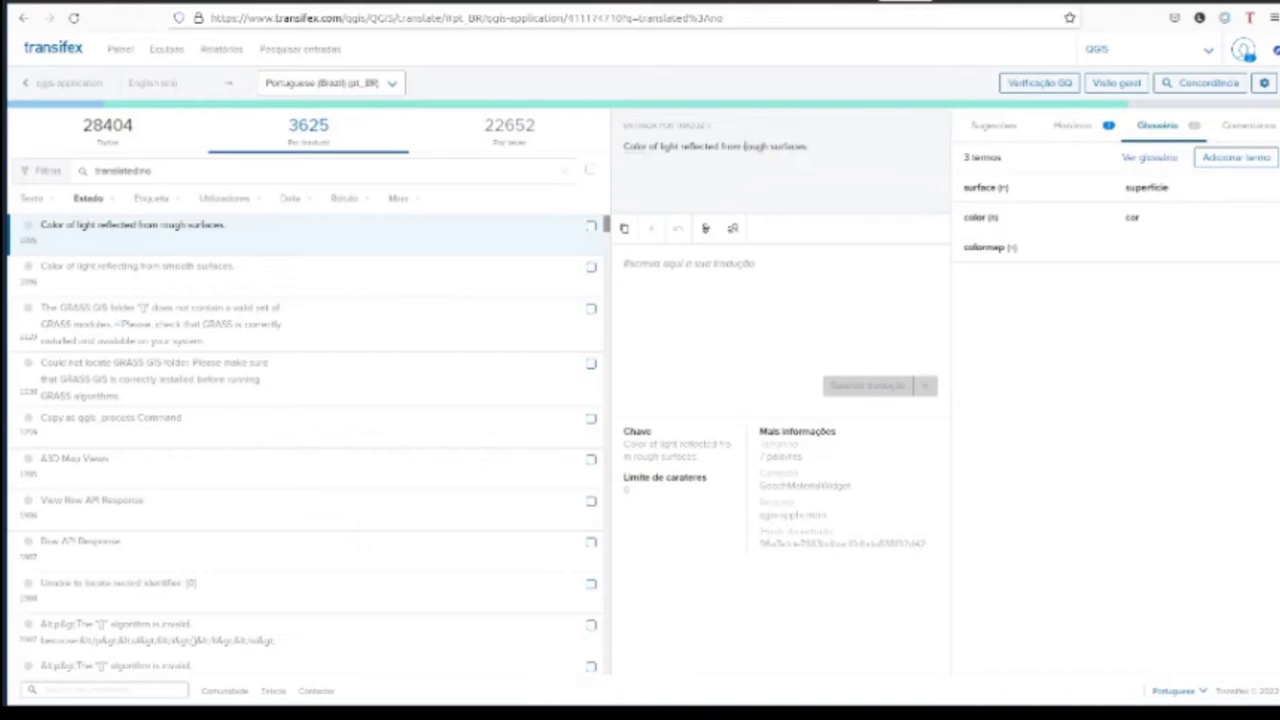
left_click_drag(744, 146, 773, 148)
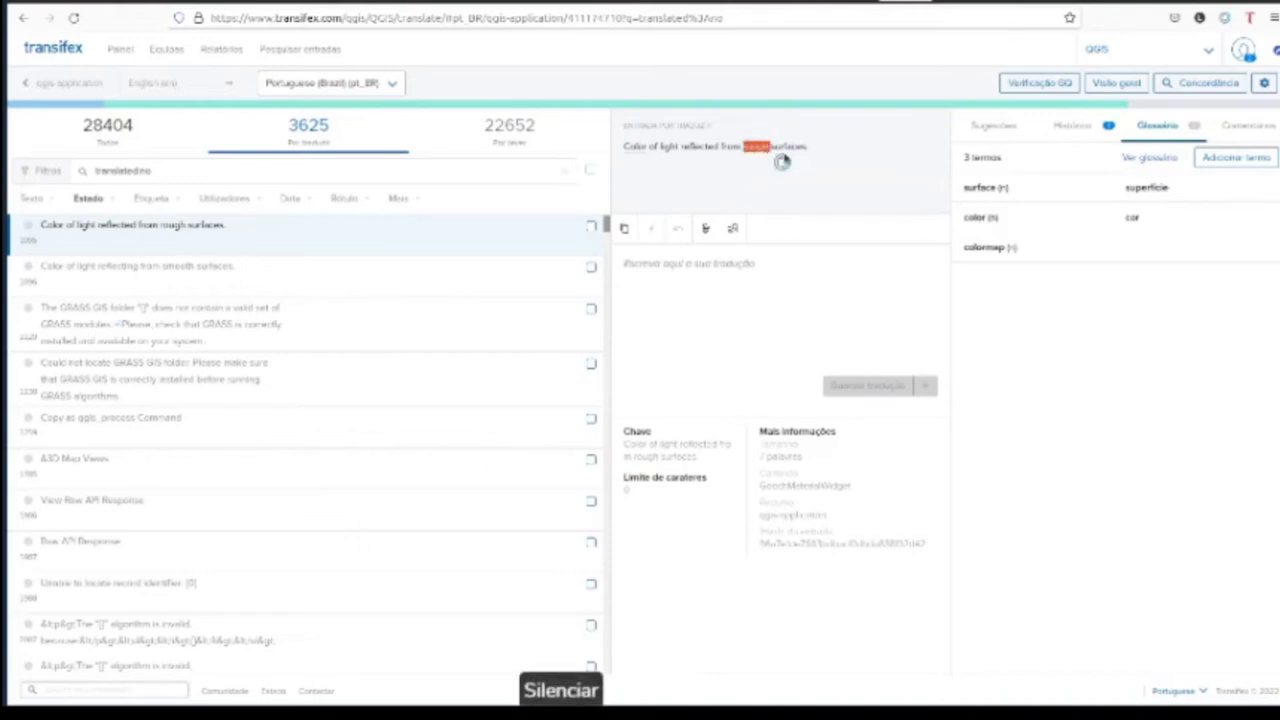
left_click(783, 164)
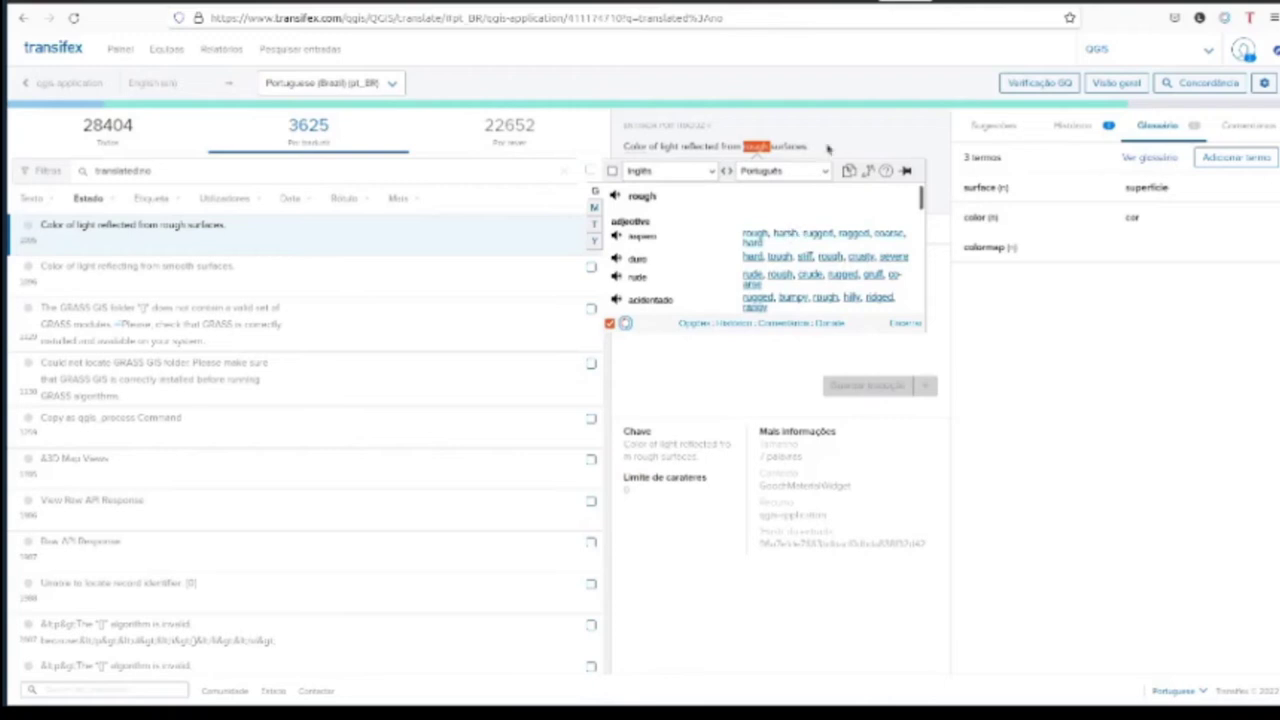
left_click(848, 120)
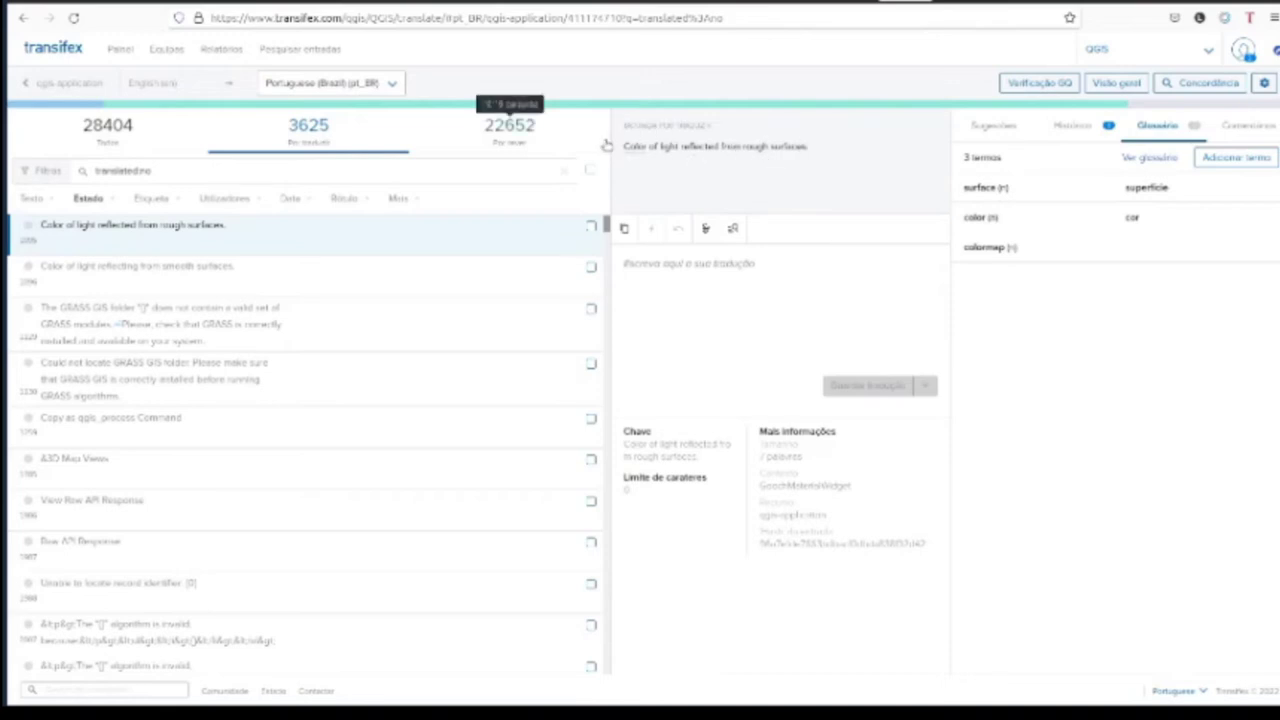
mouse_move(742, 146)
left_mouse_down()
mouse_move(770, 147)
mouse_move(749, 153)
left_mouse_up()
left_click(806, 149)
left_click(751, 146)
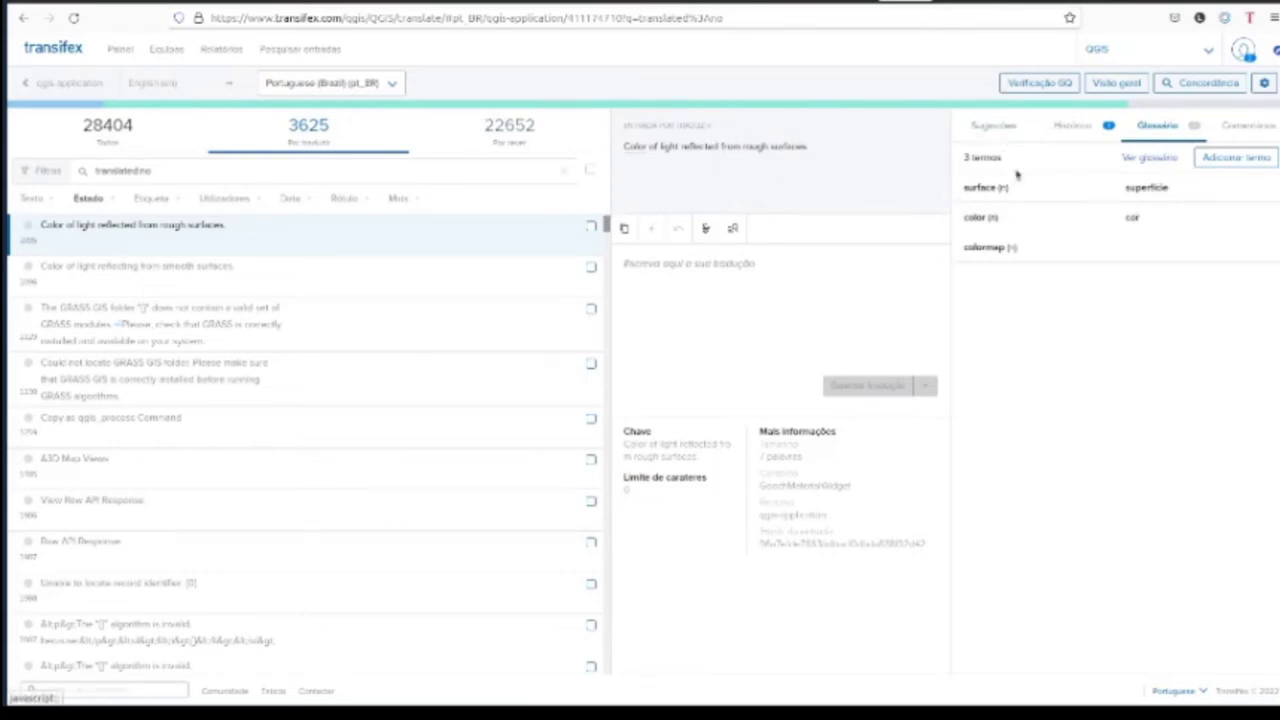
- Enter the translation "Cor da reflectância de luz para superfícies rugosas." for the "Color of light reflected from rough surfaces." string
left_click(866, 273)
type("Cor d")
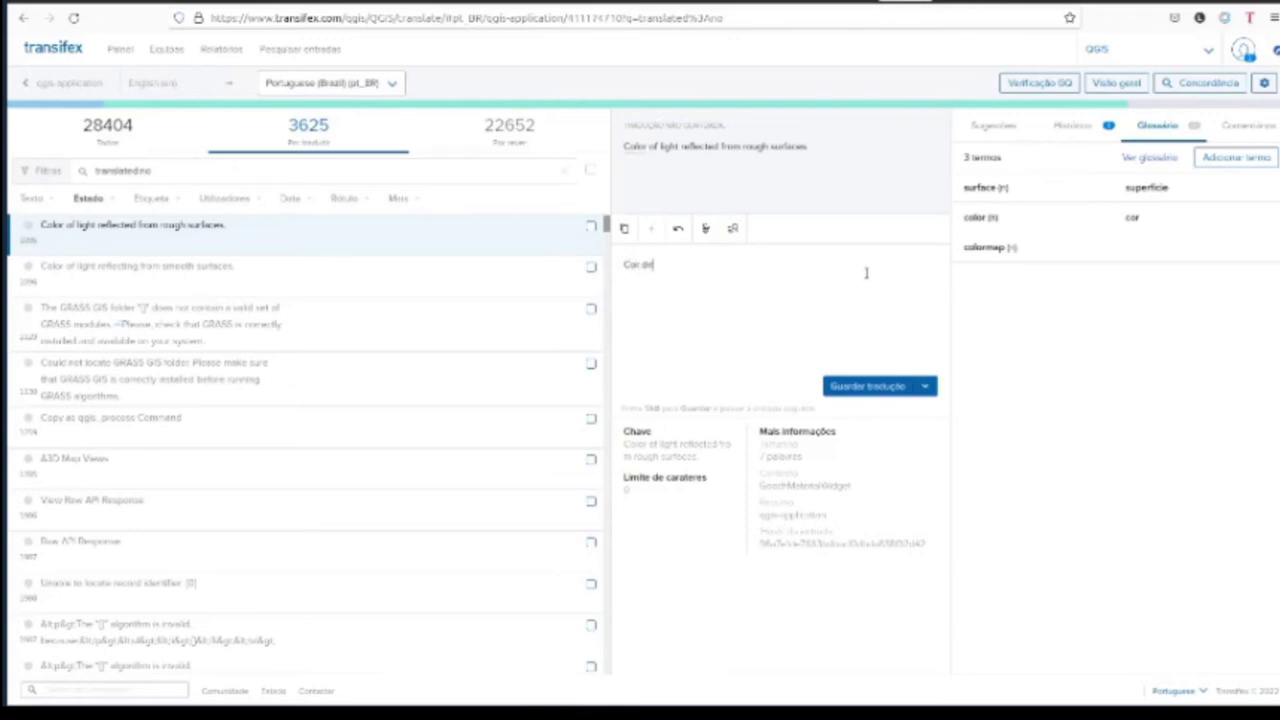
type("a")
type(" refletidist")
type(" para")
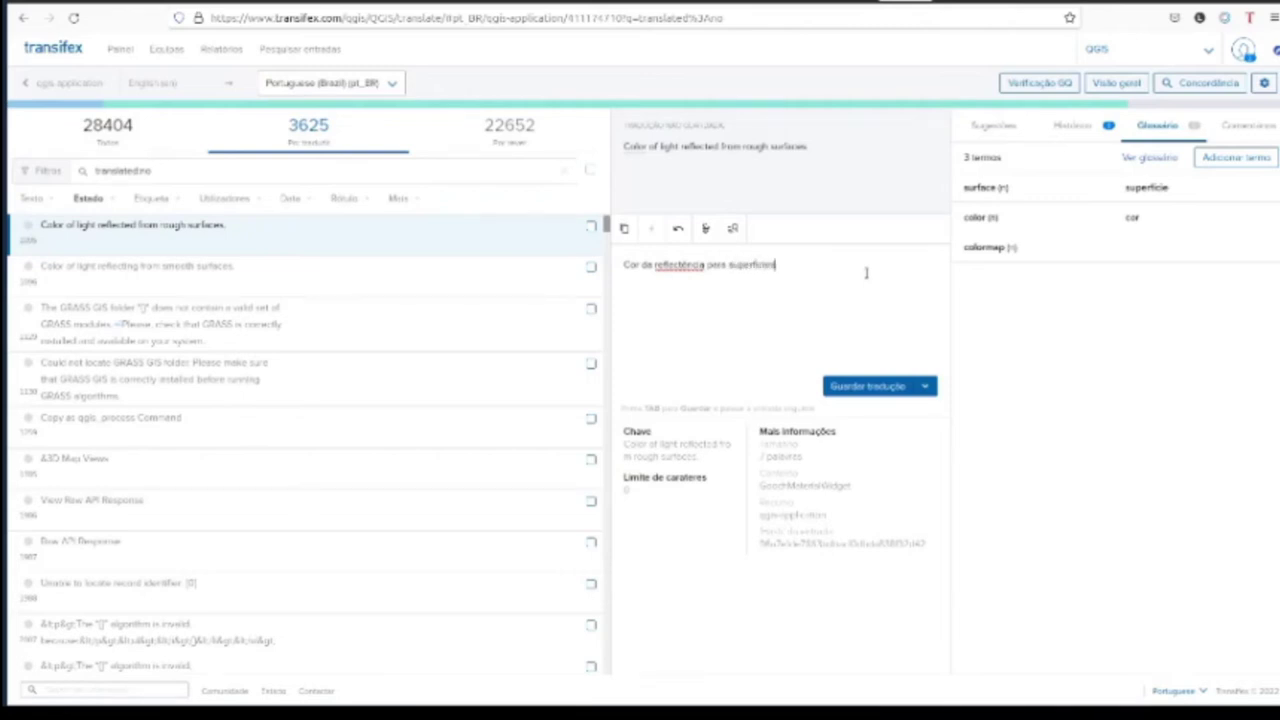
type("superfícies rugosas")
left_click(673, 266)
type("de luz")
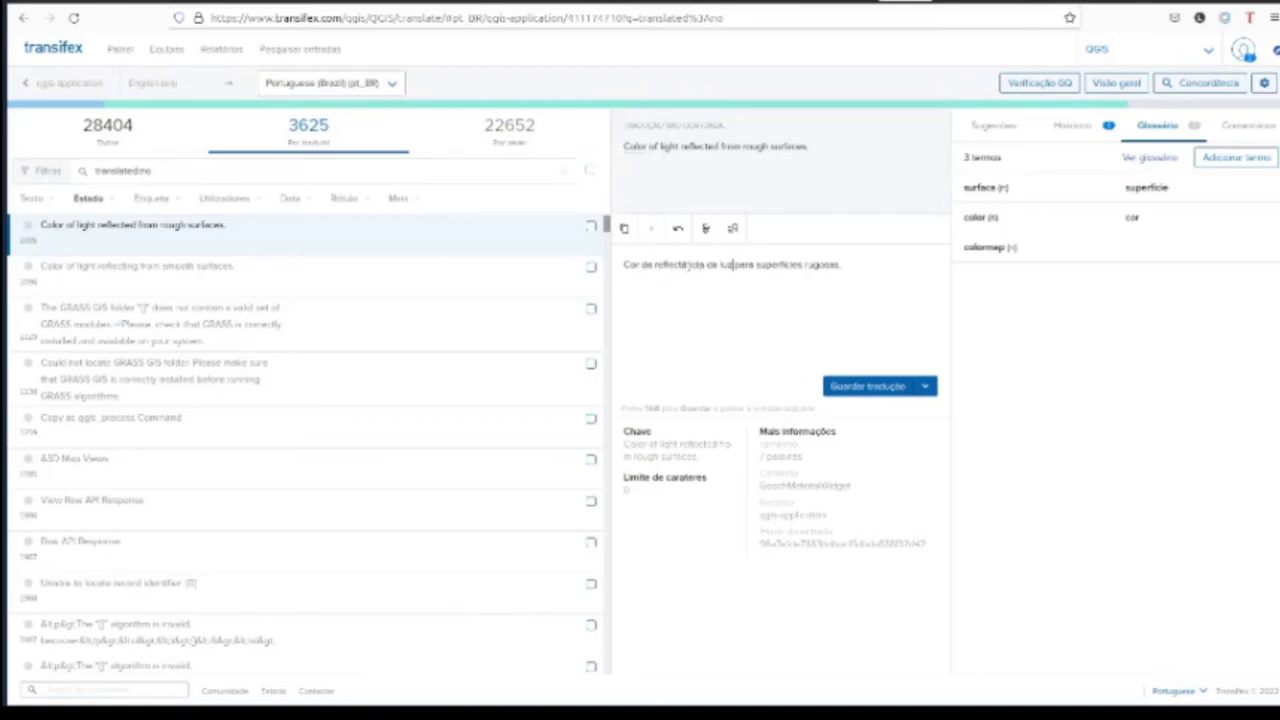
- Compare the wording with "light reflected" in the source and reword the translation to "Cor da luz da reflectância para superfícies rugosas."
left_click(731, 264)
left_click_drag(660, 146, 719, 157)
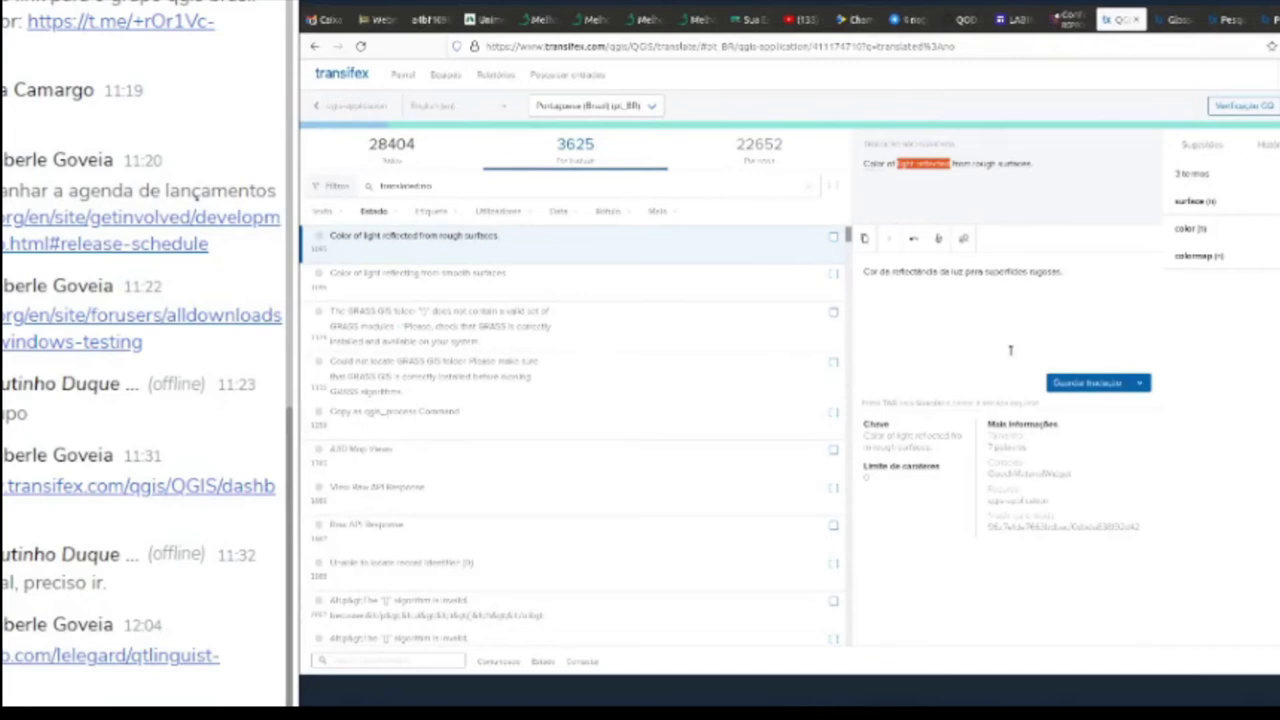
key("super+Up")
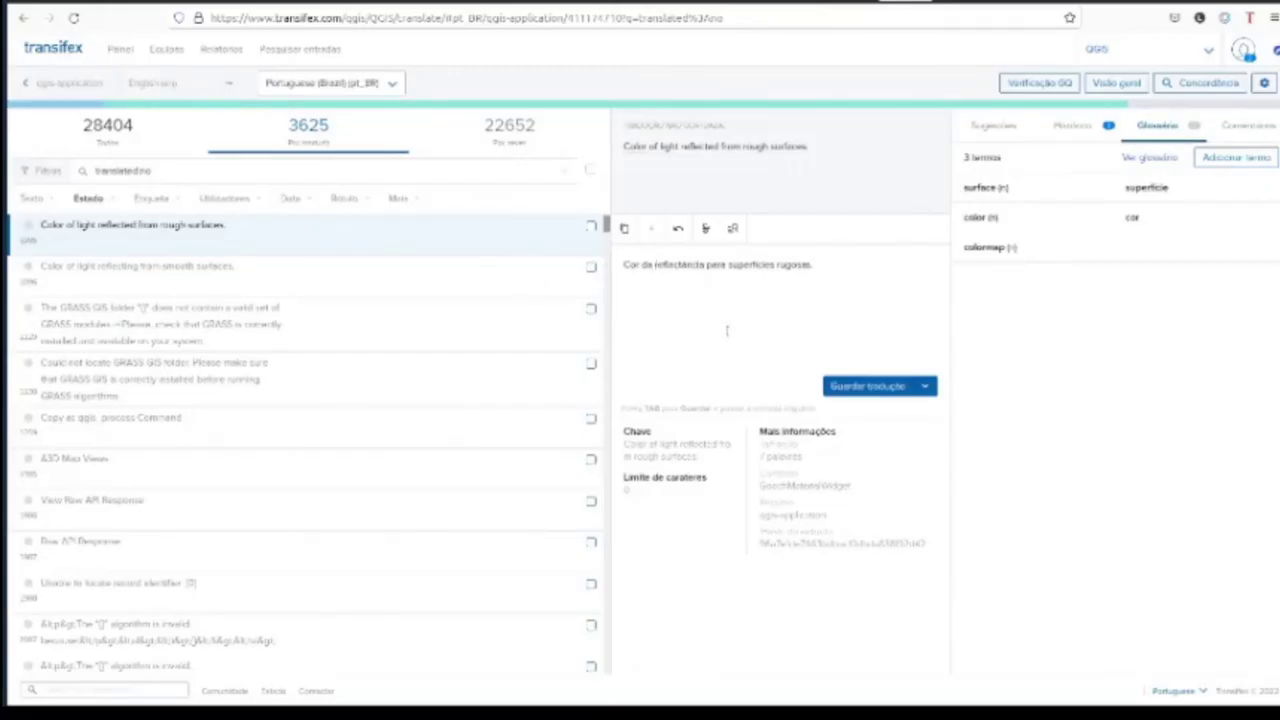
type("luz da")
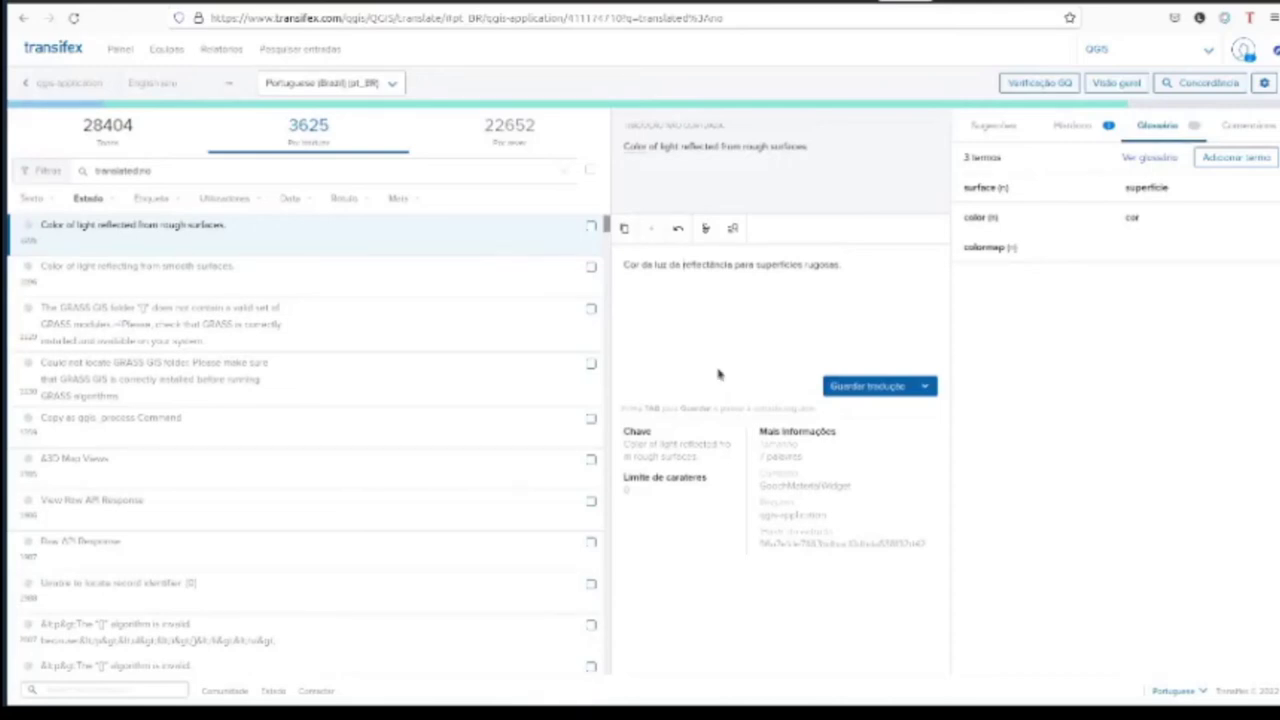
left_click(855, 272)
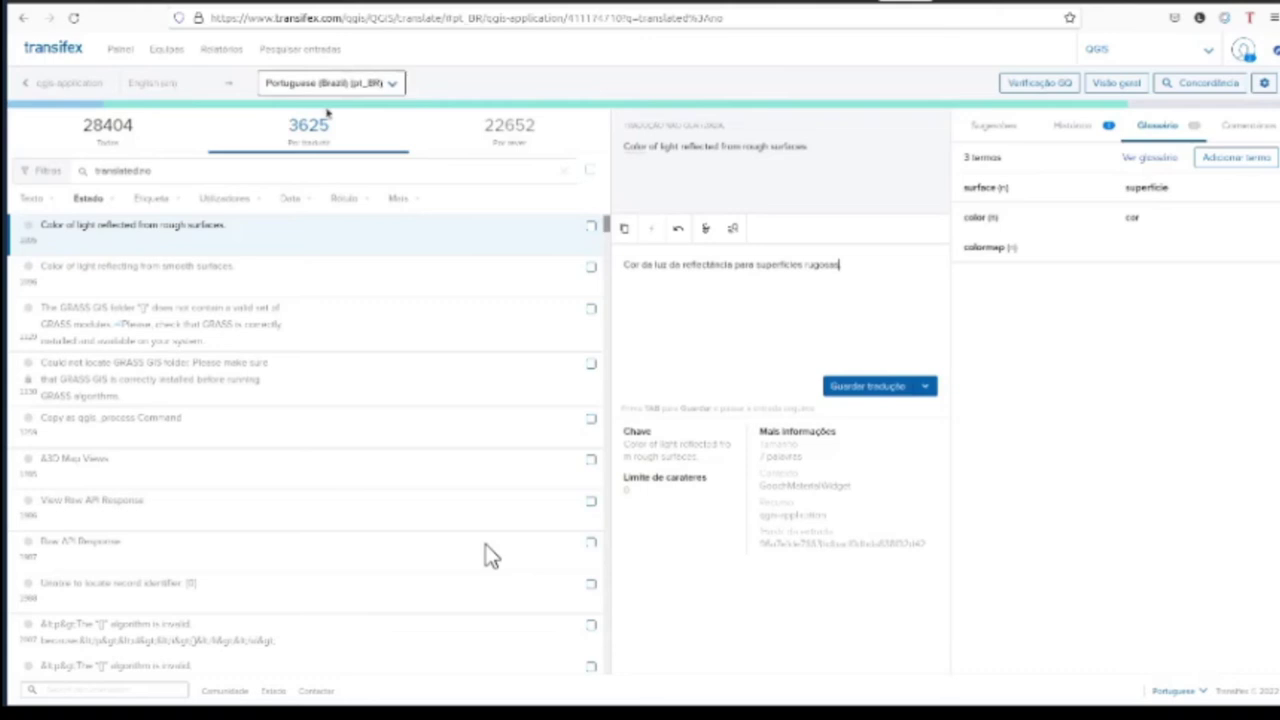
- List all strings again and browse entries further down, comparing source texts, translations and status markers
mouse_move(306, 150)
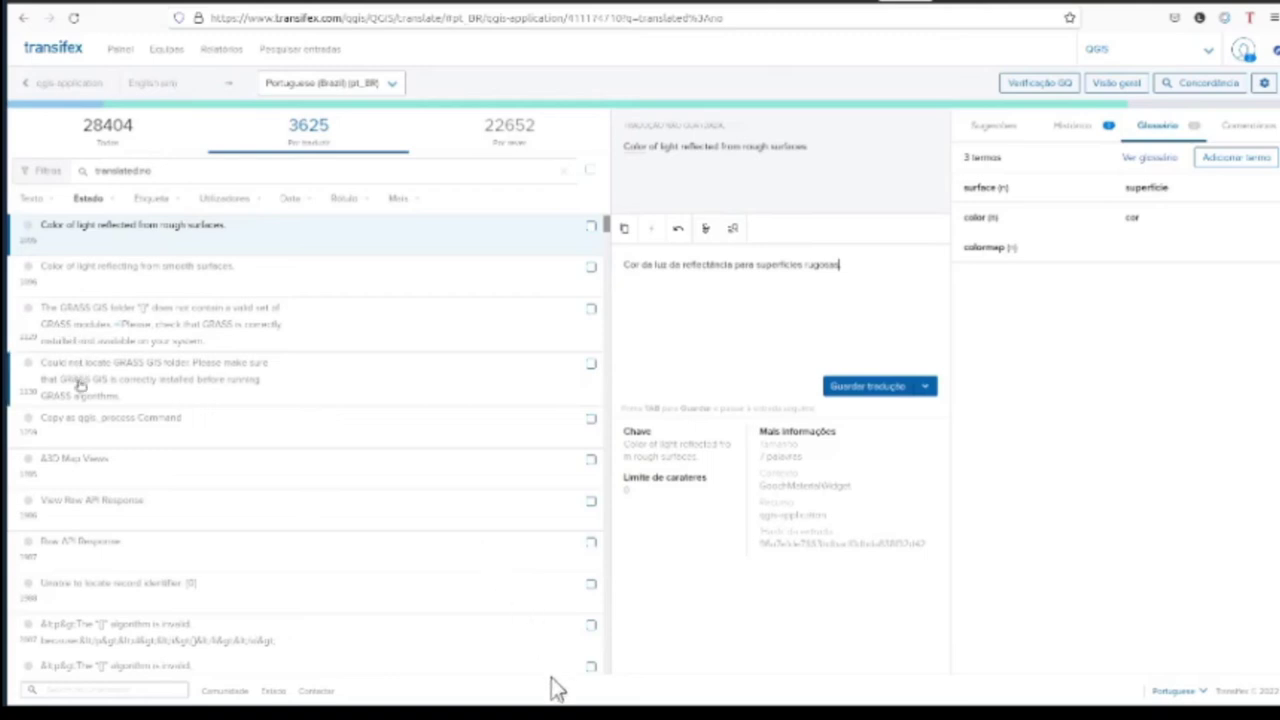
left_click(105, 129)
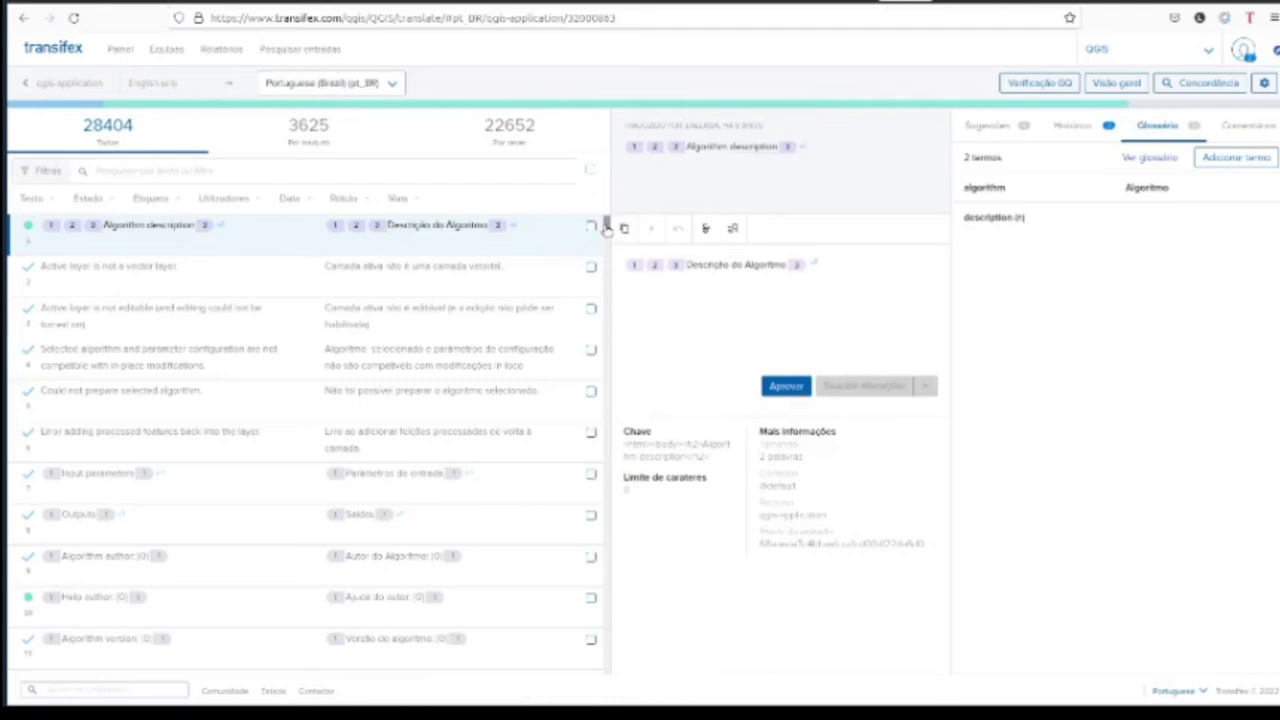
left_click_drag(606, 228, 626, 388)
scroll(155, 395, "down", 8)
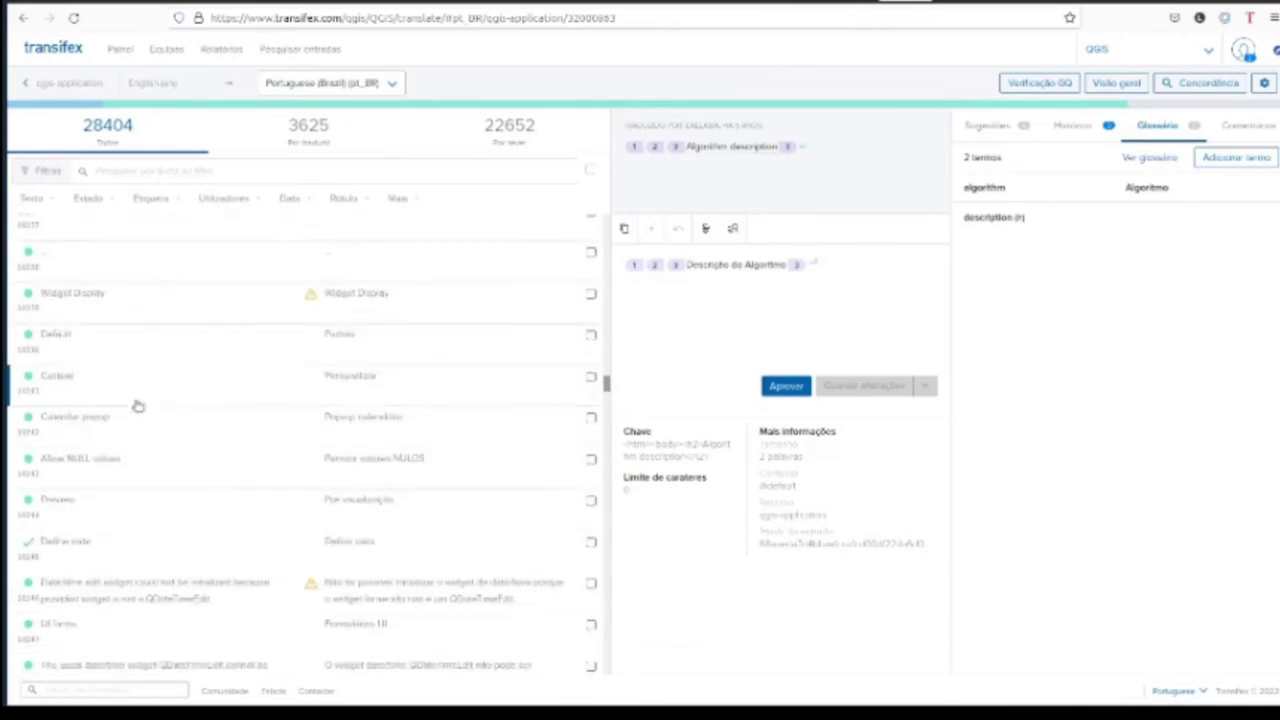
scroll(139, 393, "down", 10)
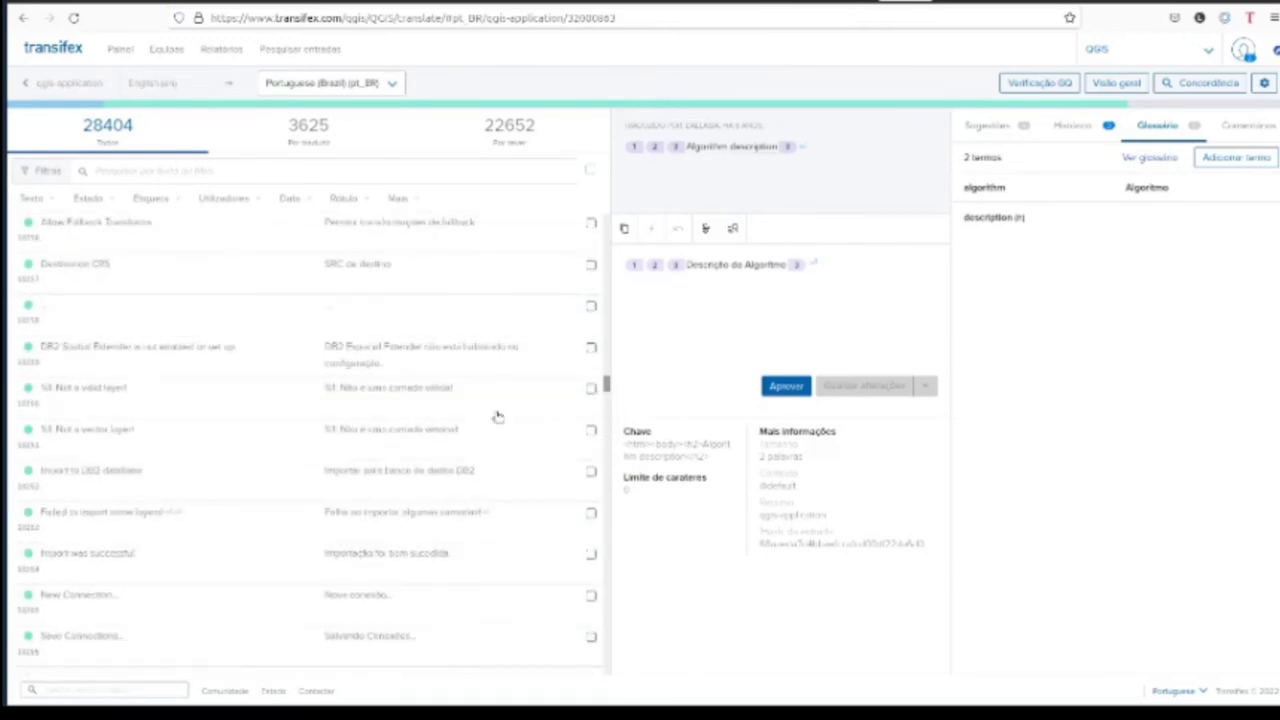
scroll(498, 416, "up", 2)
left_click_drag(606, 390, 603, 334)
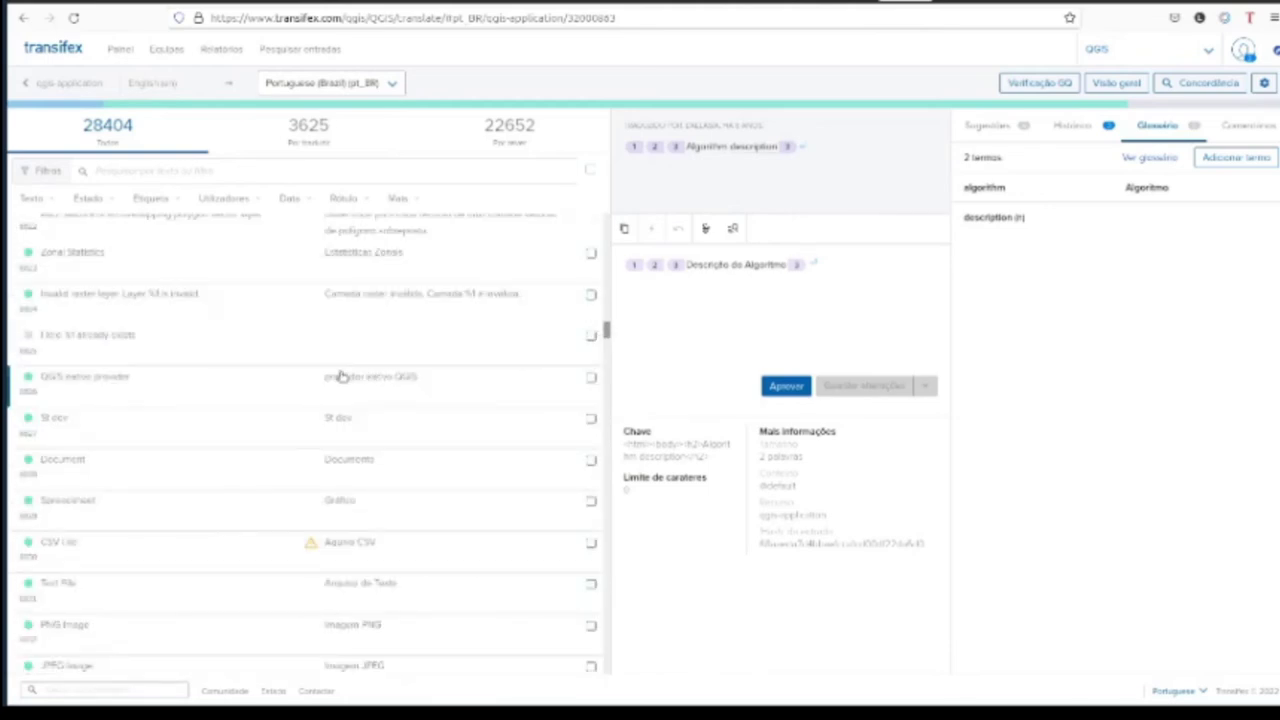
- Browse further down the list of all strings, examining translations and status markers such as the one beside "CRS"
scroll(341, 376, "down", 10)
scroll(392, 367, "down", 10)
scroll(378, 370, "down", 4)
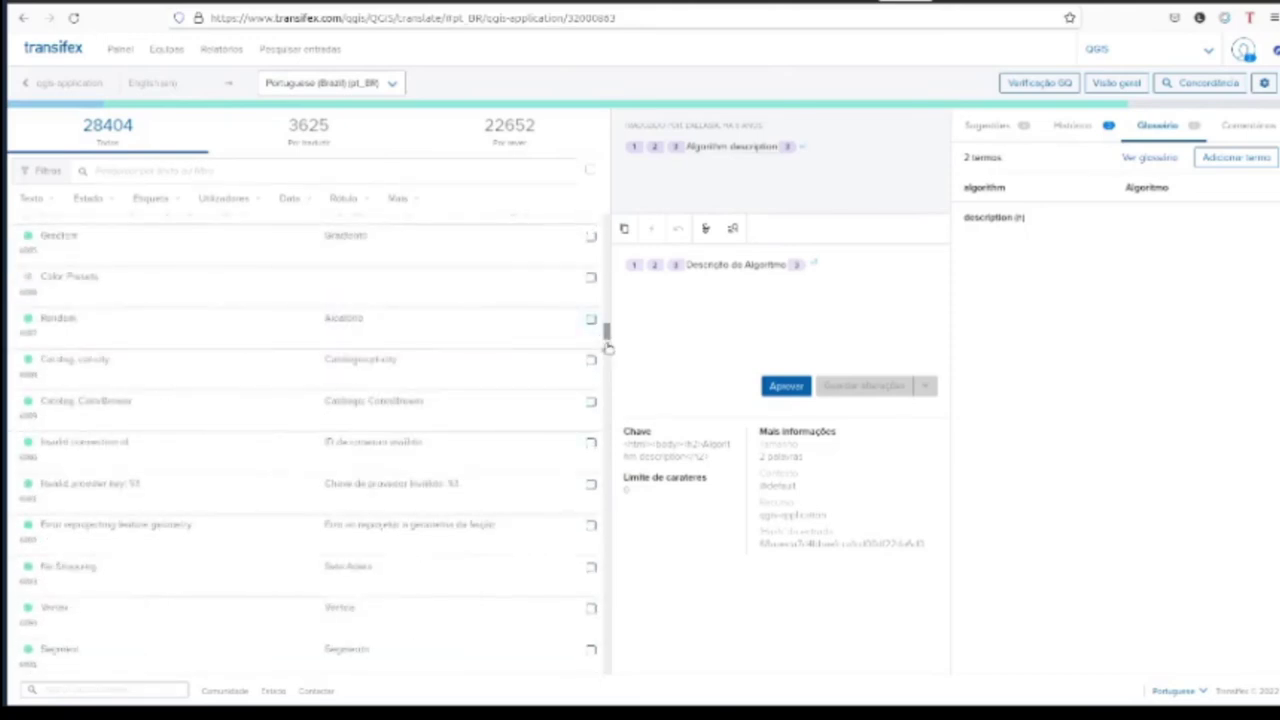
scroll(606, 347, "down", 7)
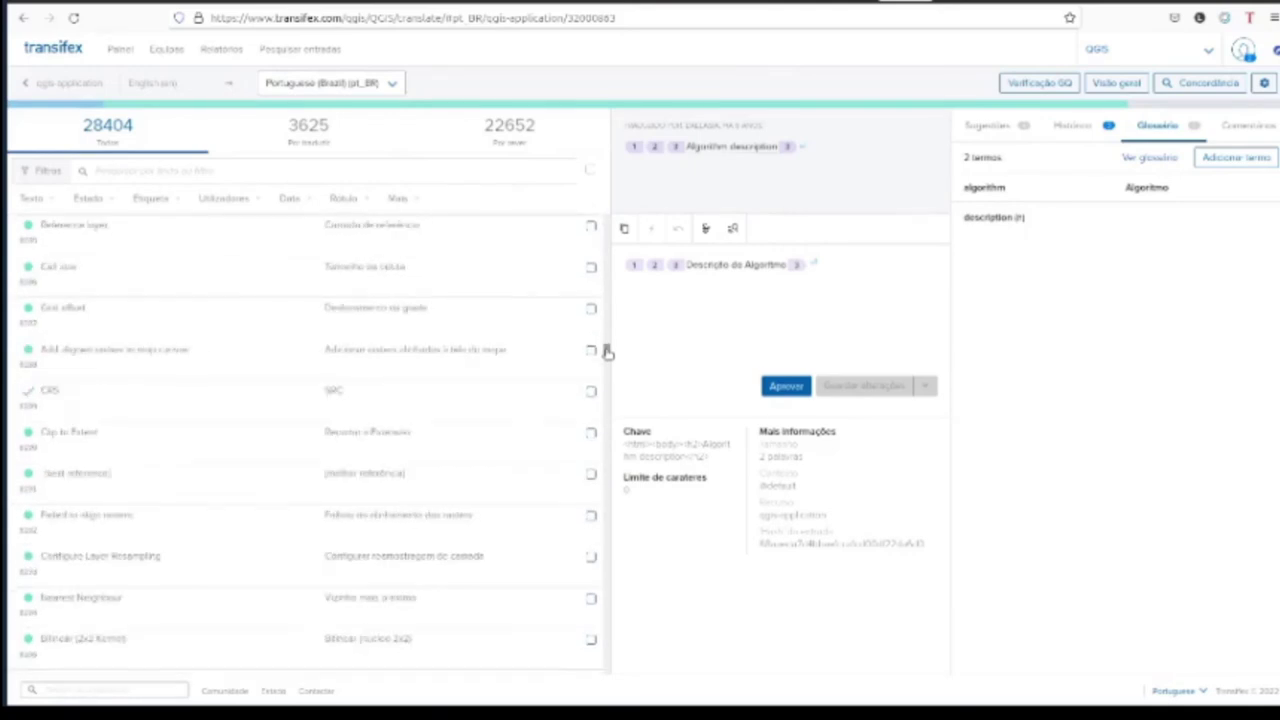
left_click(28, 393)
scroll(28, 393, "down", 2)
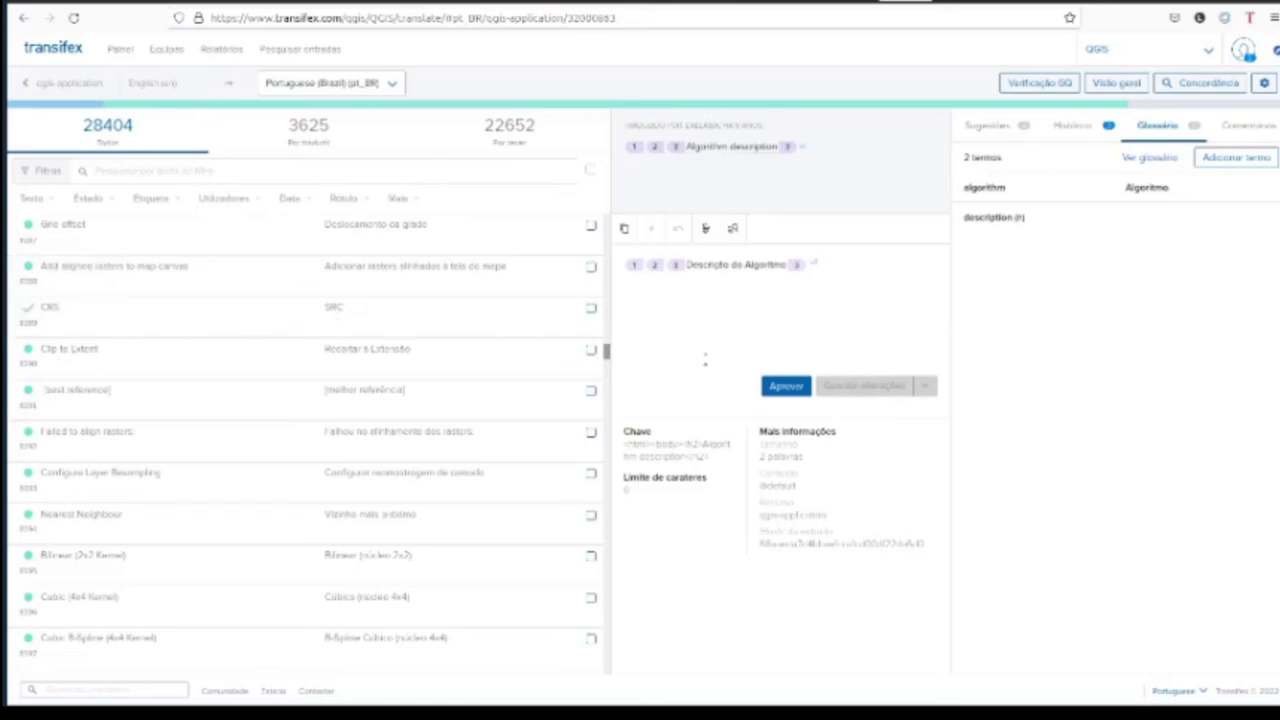
scroll(476, 444, "down", 1)
scroll(400, 452, "down", 10)
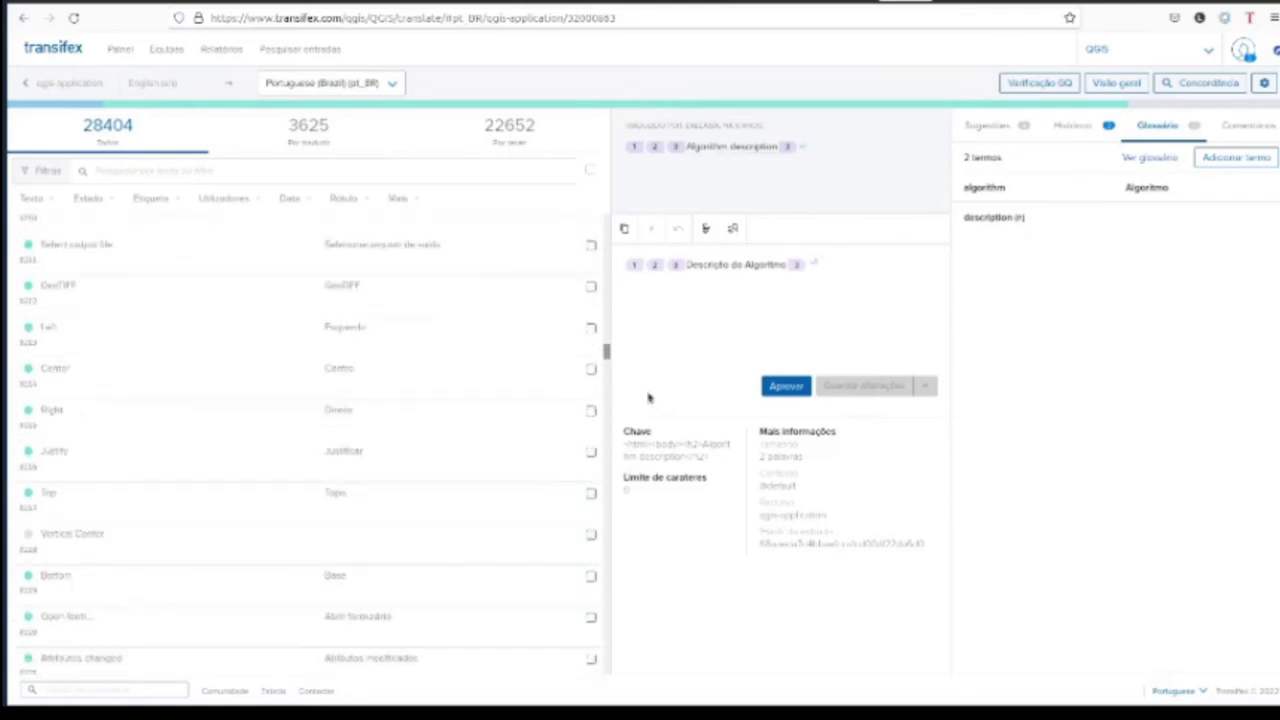
- Sample entries in widely separated parts of the string list, comparing their translations, status markers and warning signs
left_click_drag(609, 368, 609, 403)
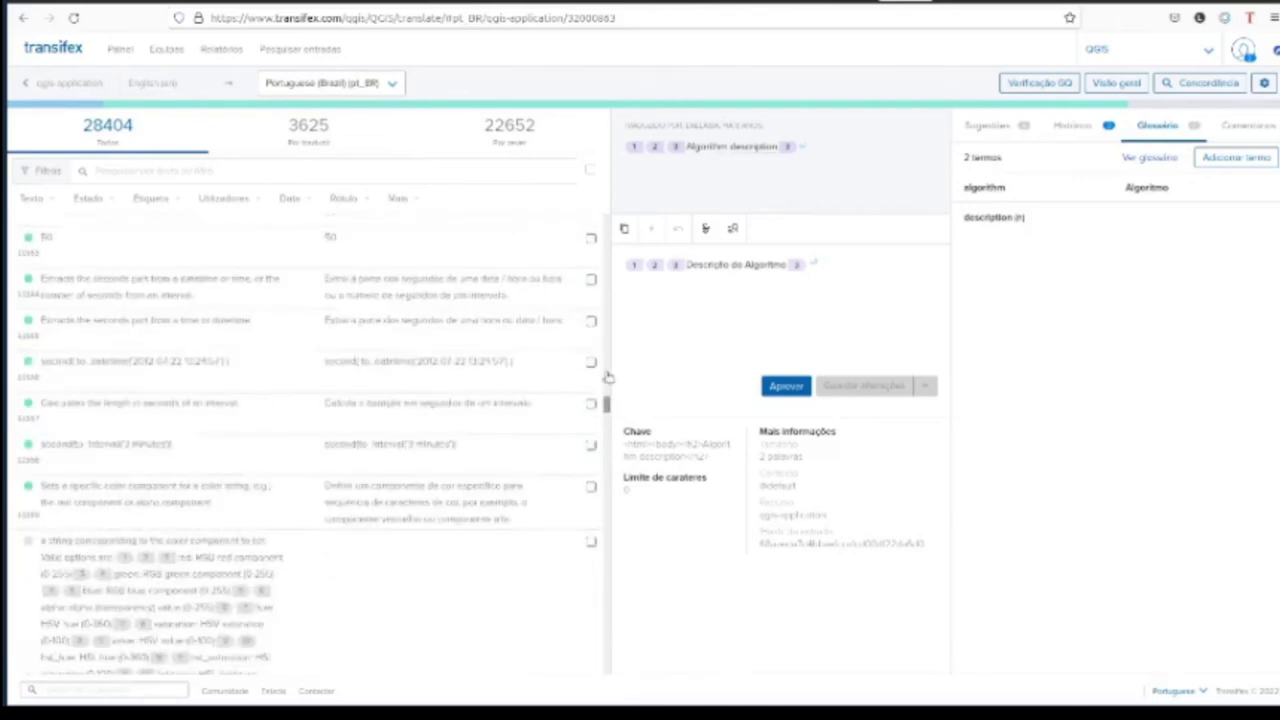
left_click_drag(608, 396, 609, 398)
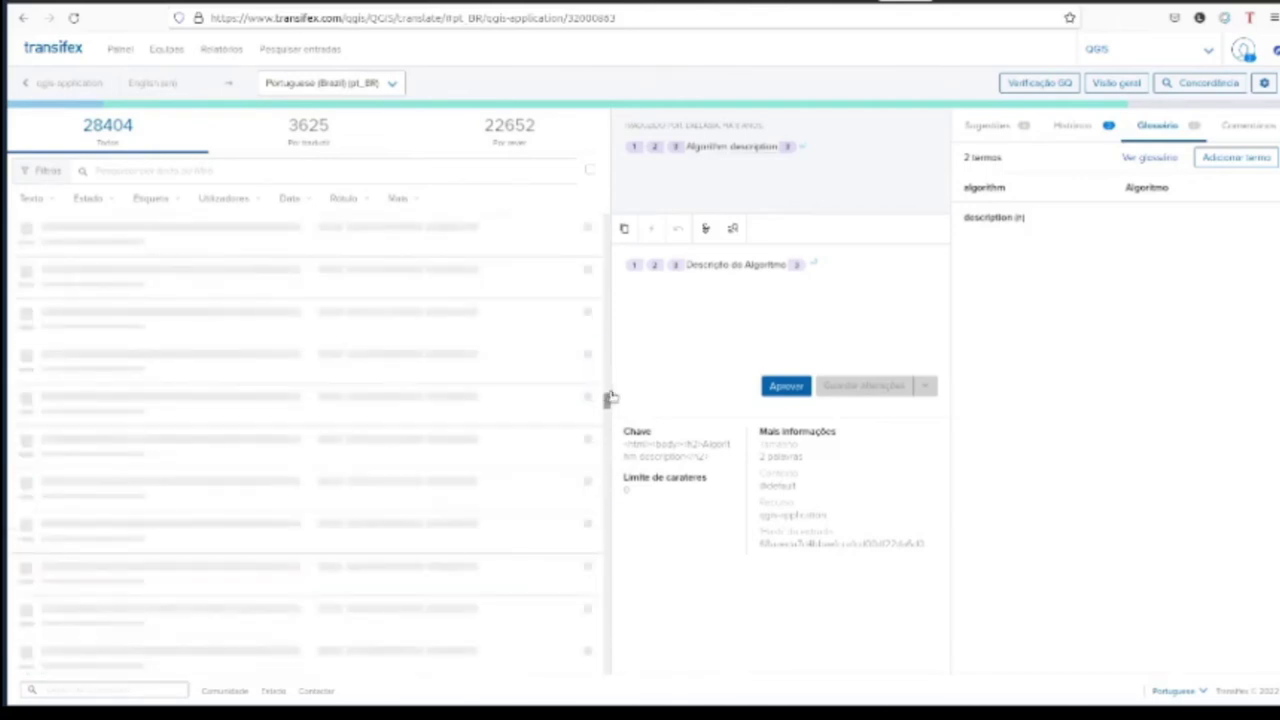
scroll(449, 371, "up", 1)
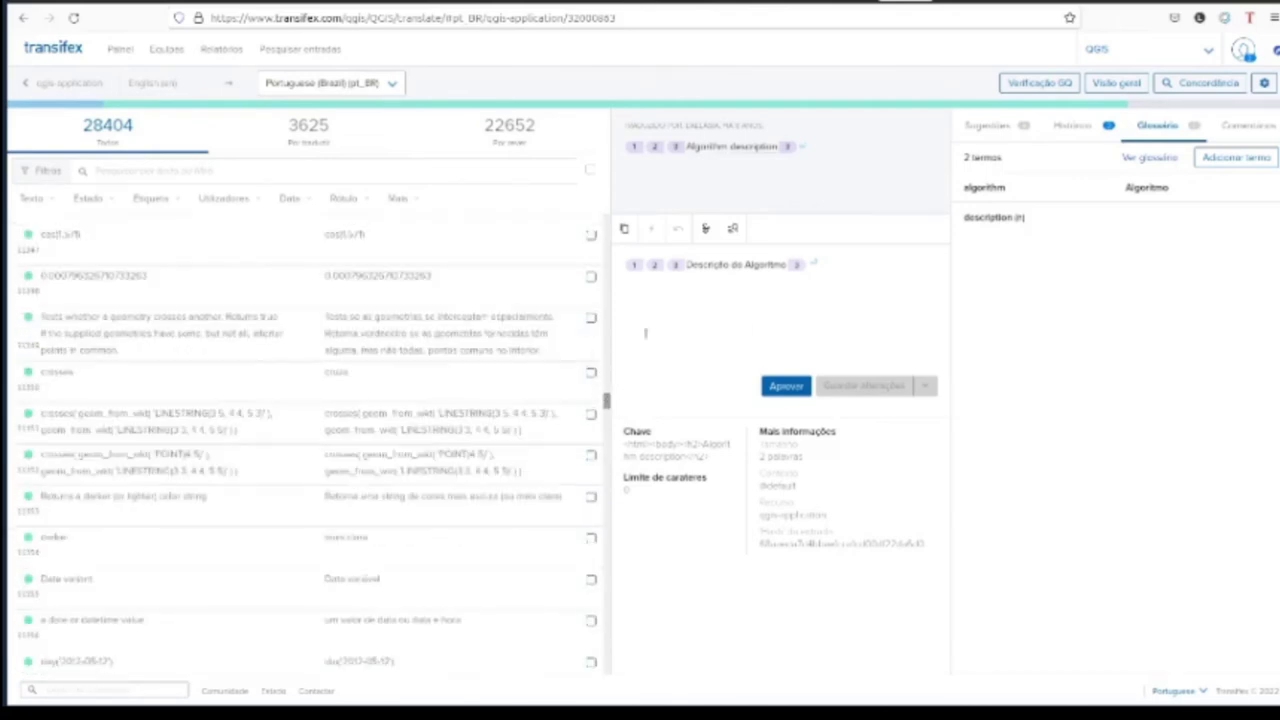
left_click(607, 367)
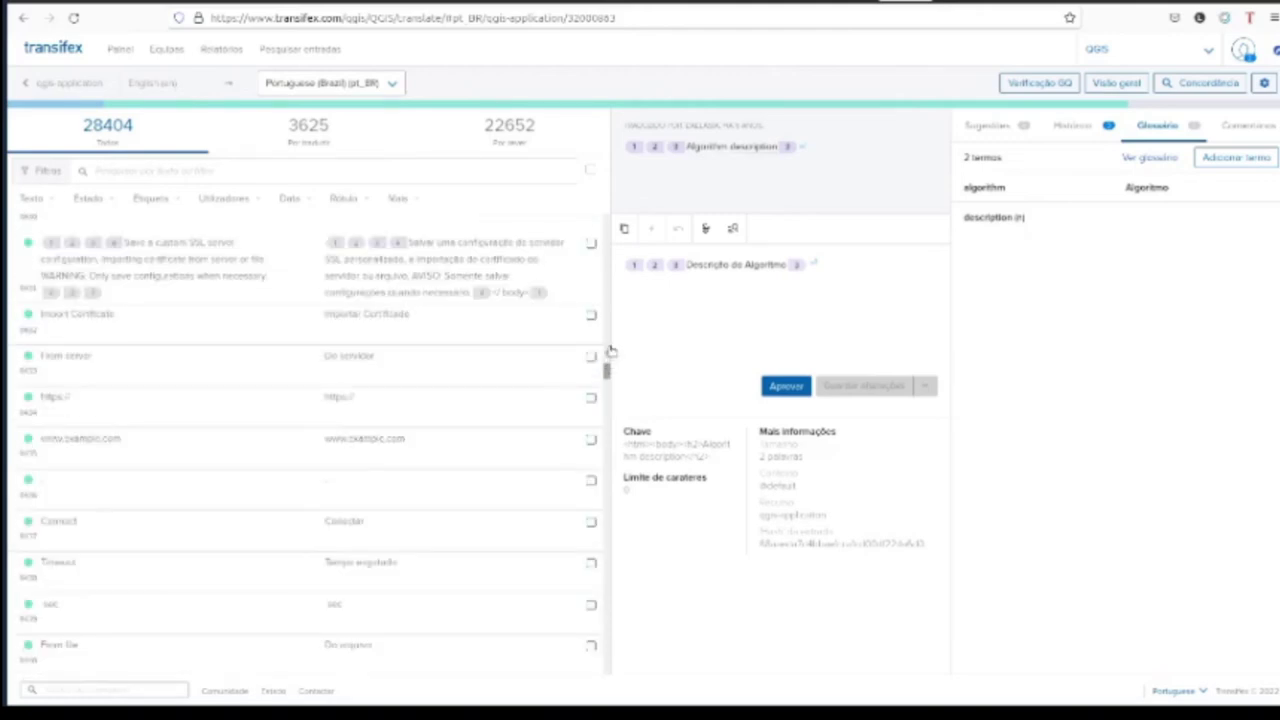
left_click(607, 279)
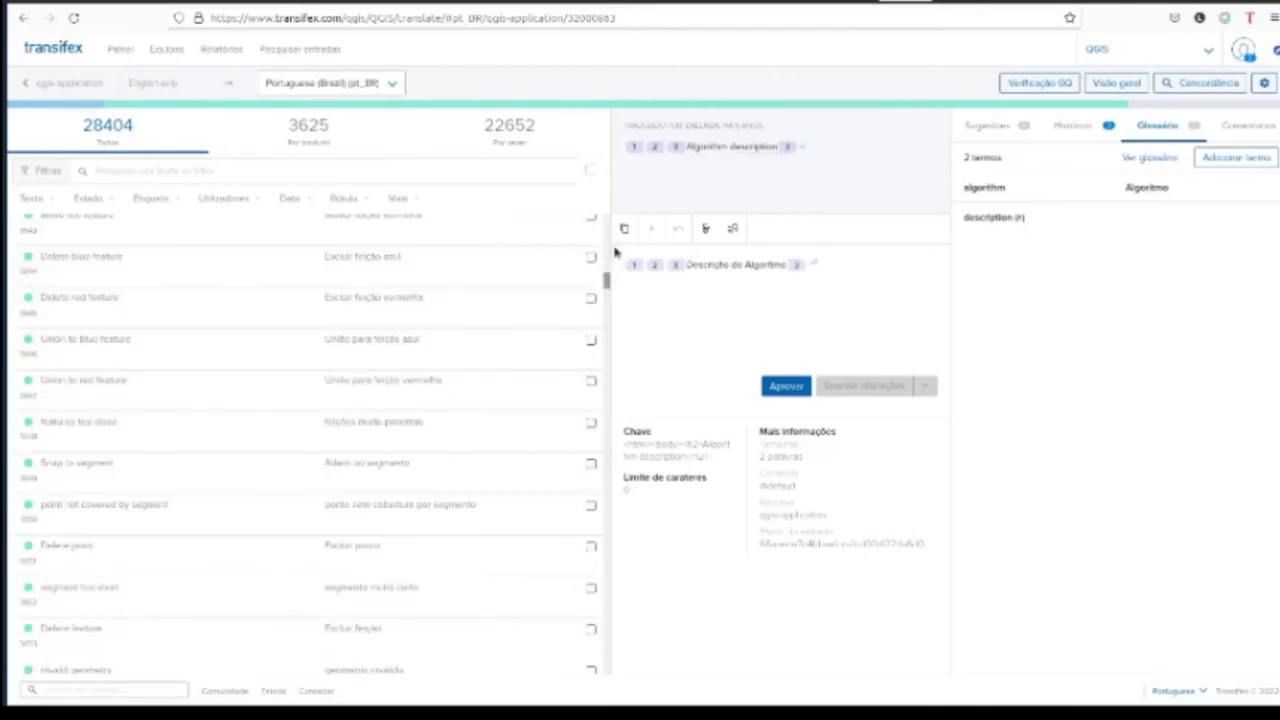
left_click(607, 242)
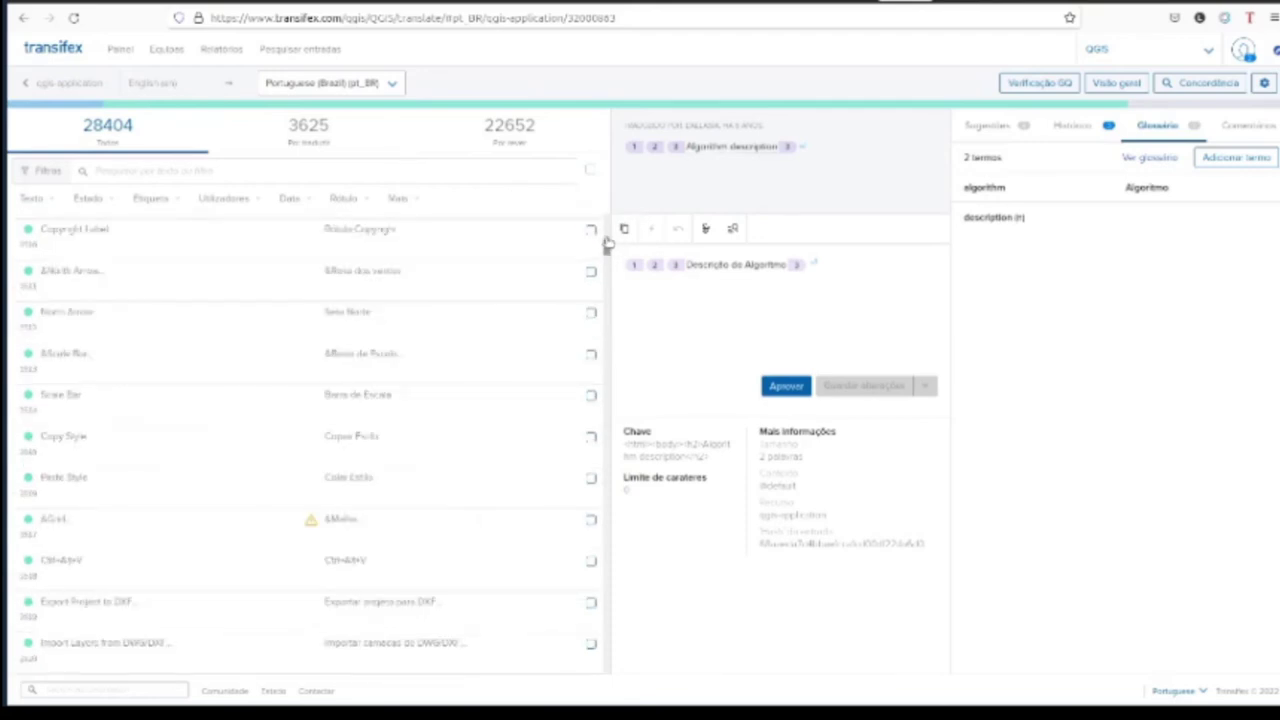
left_click(607, 243)
left_click(607, 239)
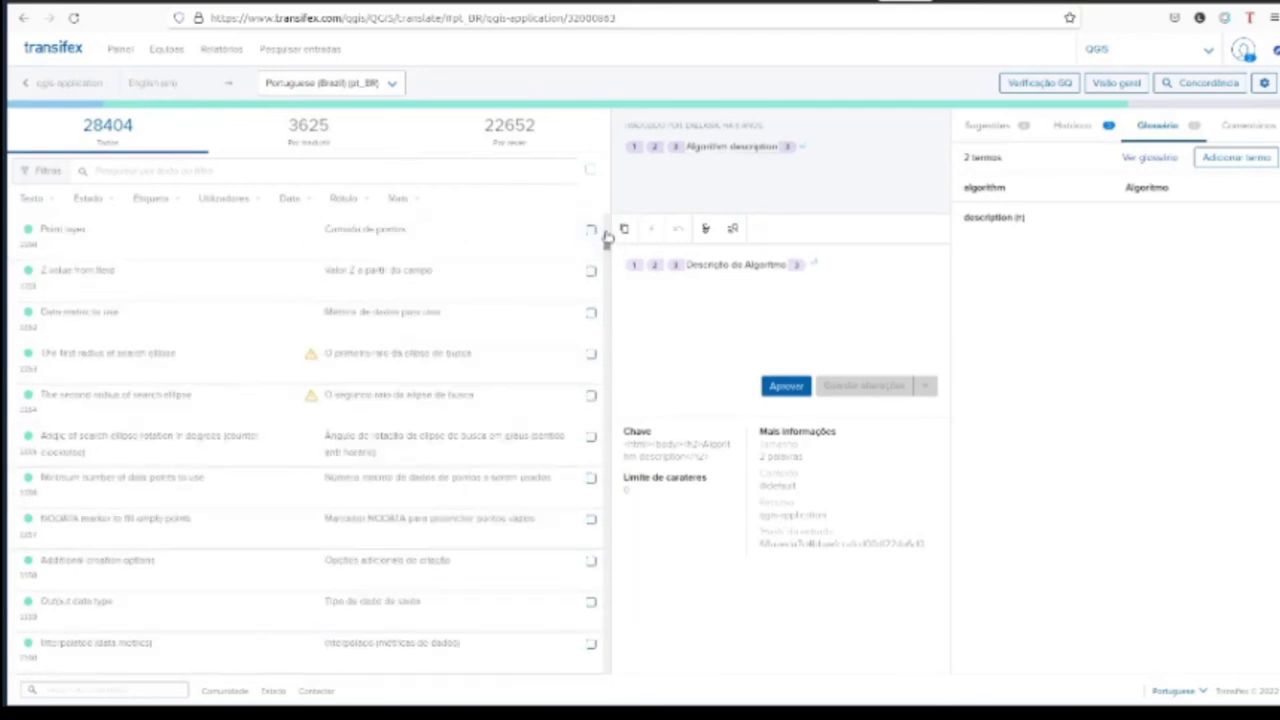
- Look back through the GRASS GIS 7 entries for the "Color of light reflected from rough surfaces." string
scroll(363, 323, "down", 5)
scroll(363, 323, "up", 3)
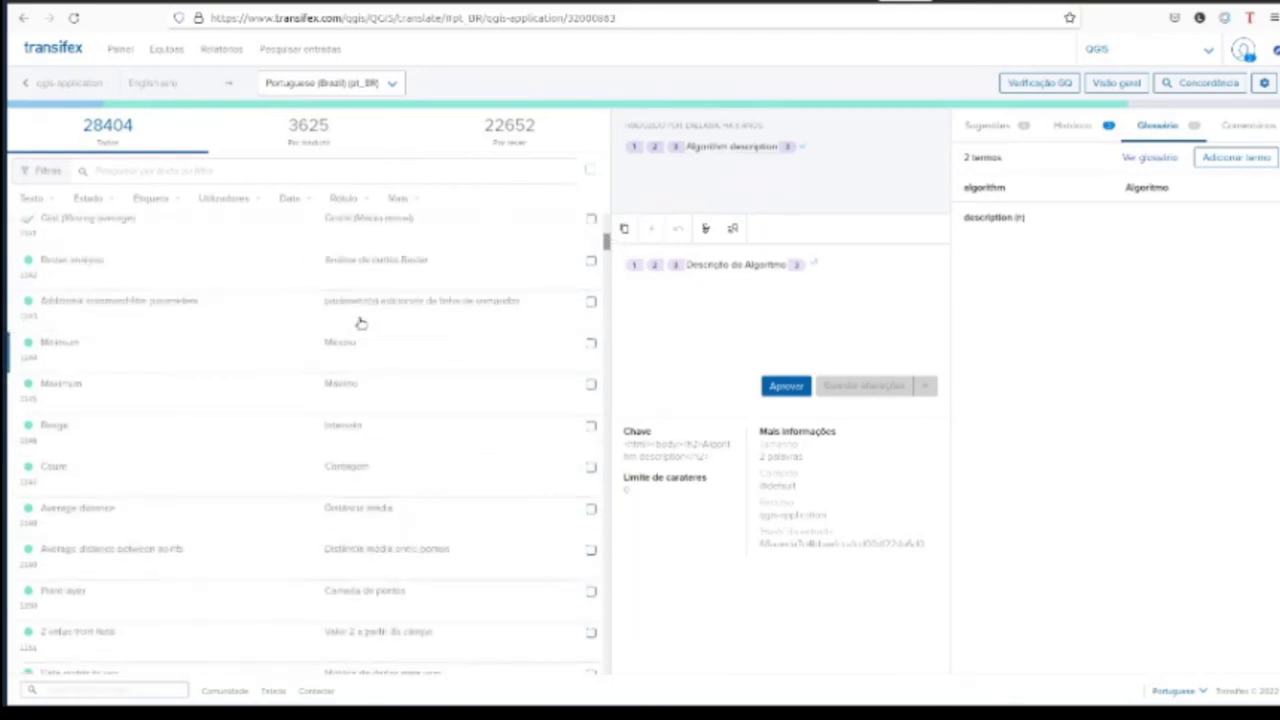
scroll(360, 320, "up", 5)
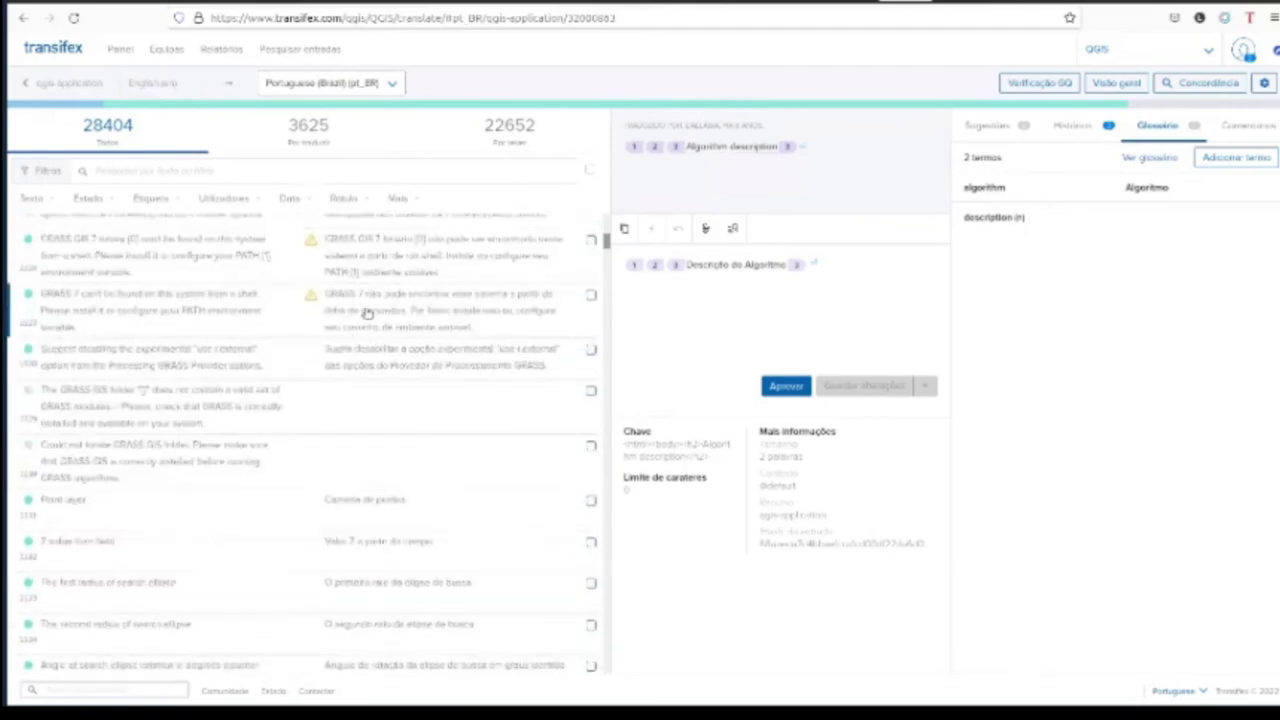
scroll(221, 410, "up", 5)
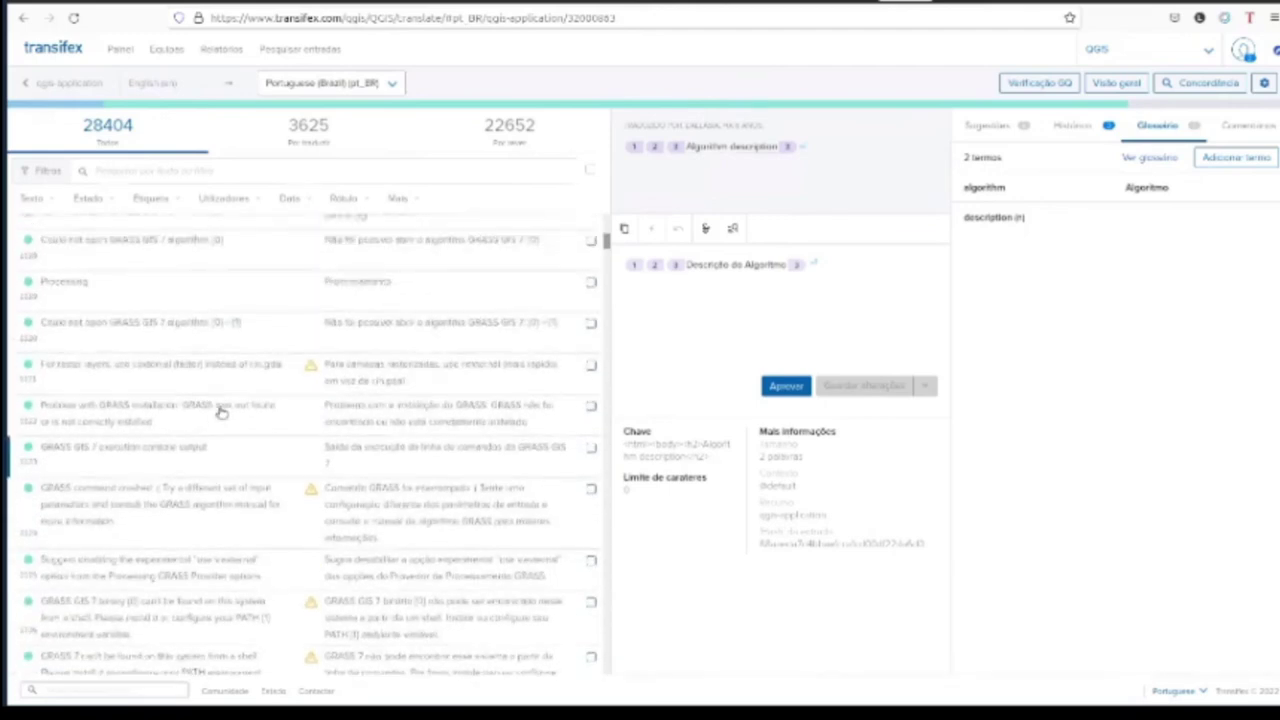
scroll(221, 410, "down", 5)
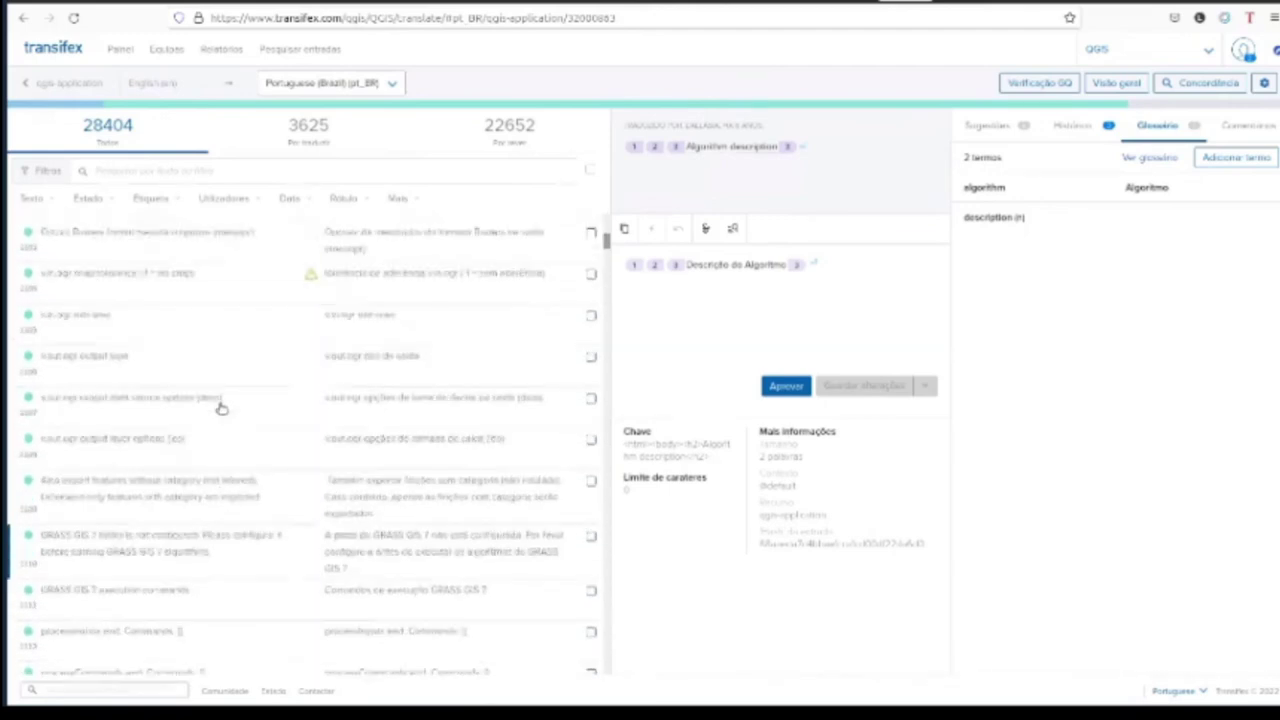
scroll(221, 410, "up", 4)
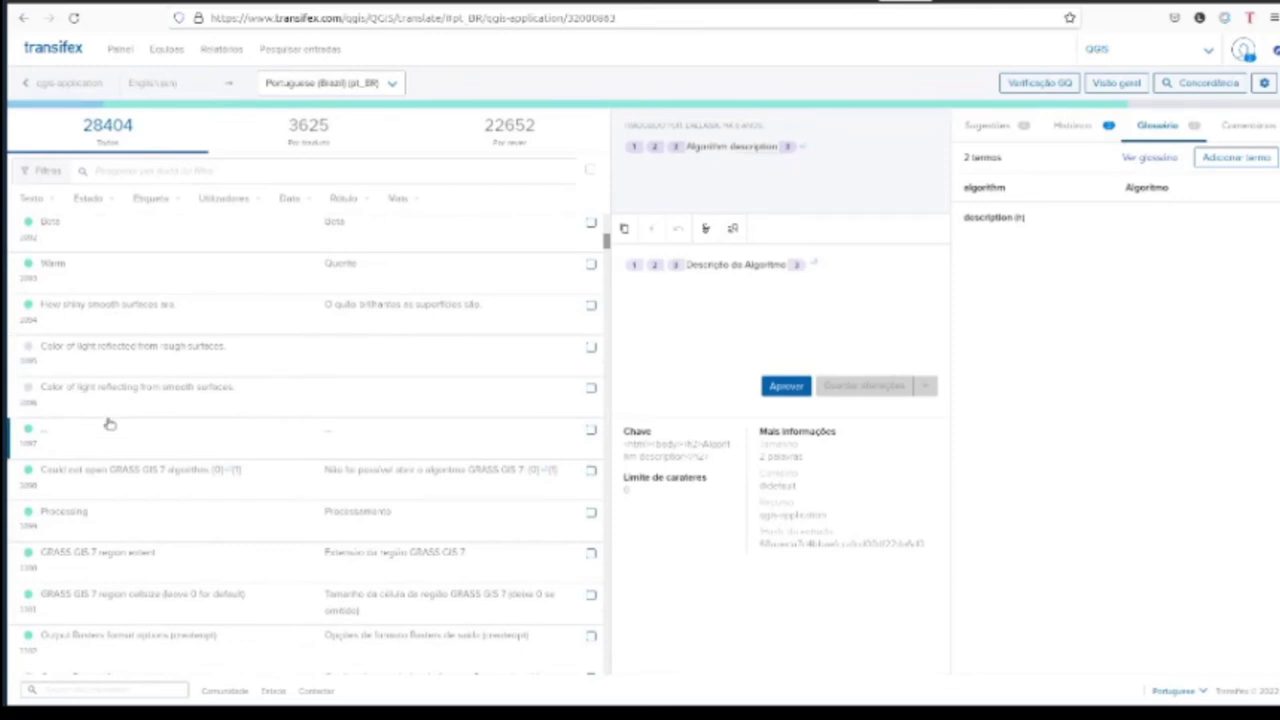
- Examine the strings surrounding the two "Color of light" entries, such as "Shininess", "Diffuse" and "Specular", for clues to their context
scroll(110, 424, "down", 1)
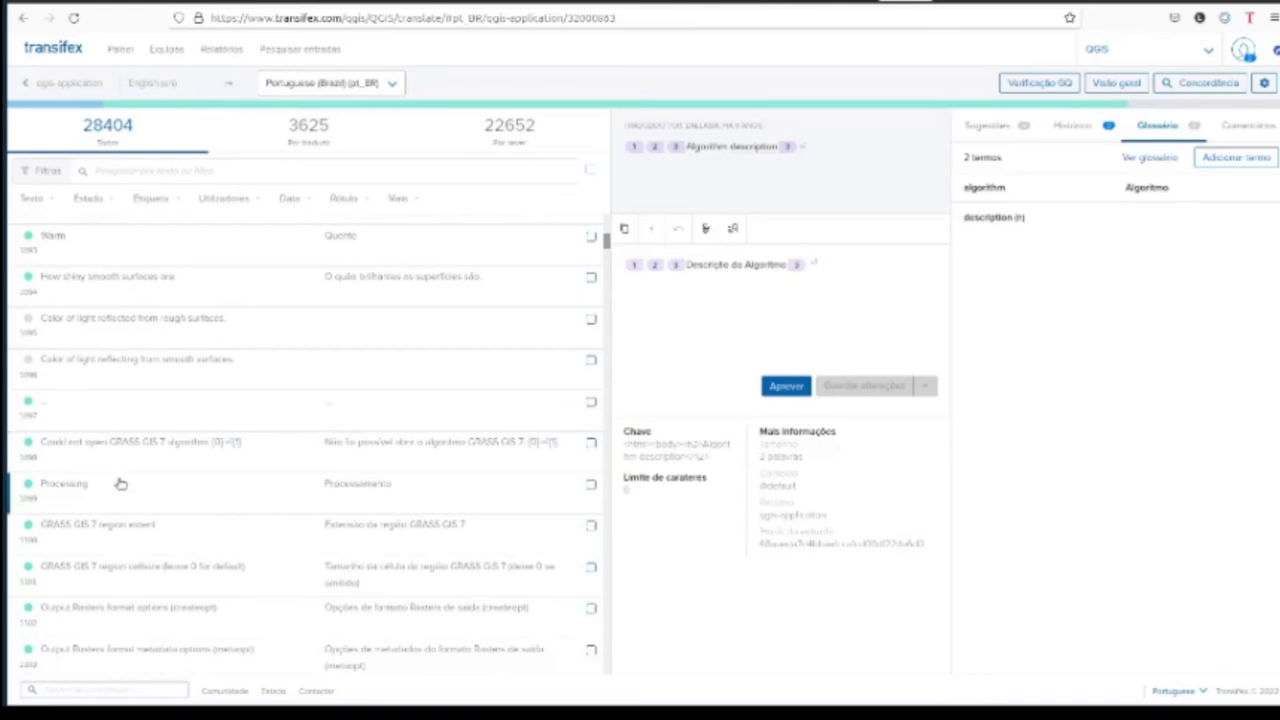
scroll(110, 393, "up", 1)
scroll(131, 403, "up", 1)
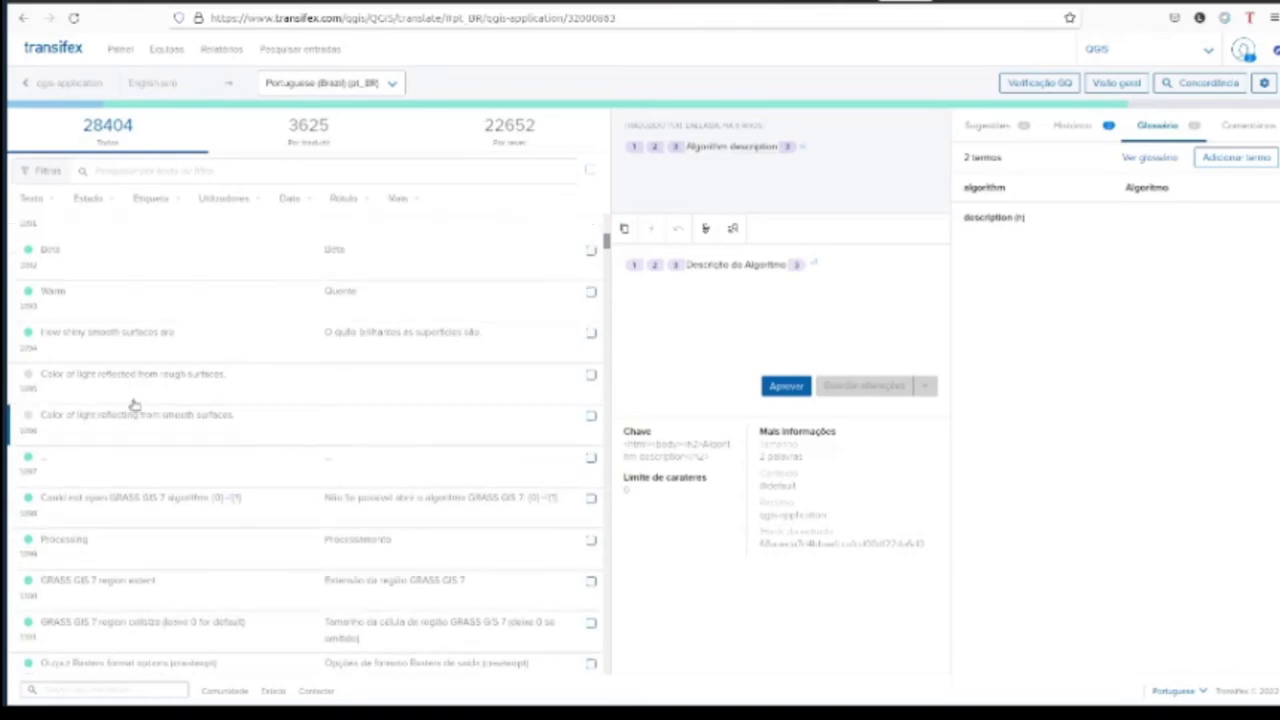
scroll(132, 404, "down", 1)
scroll(132, 404, "up", 5)
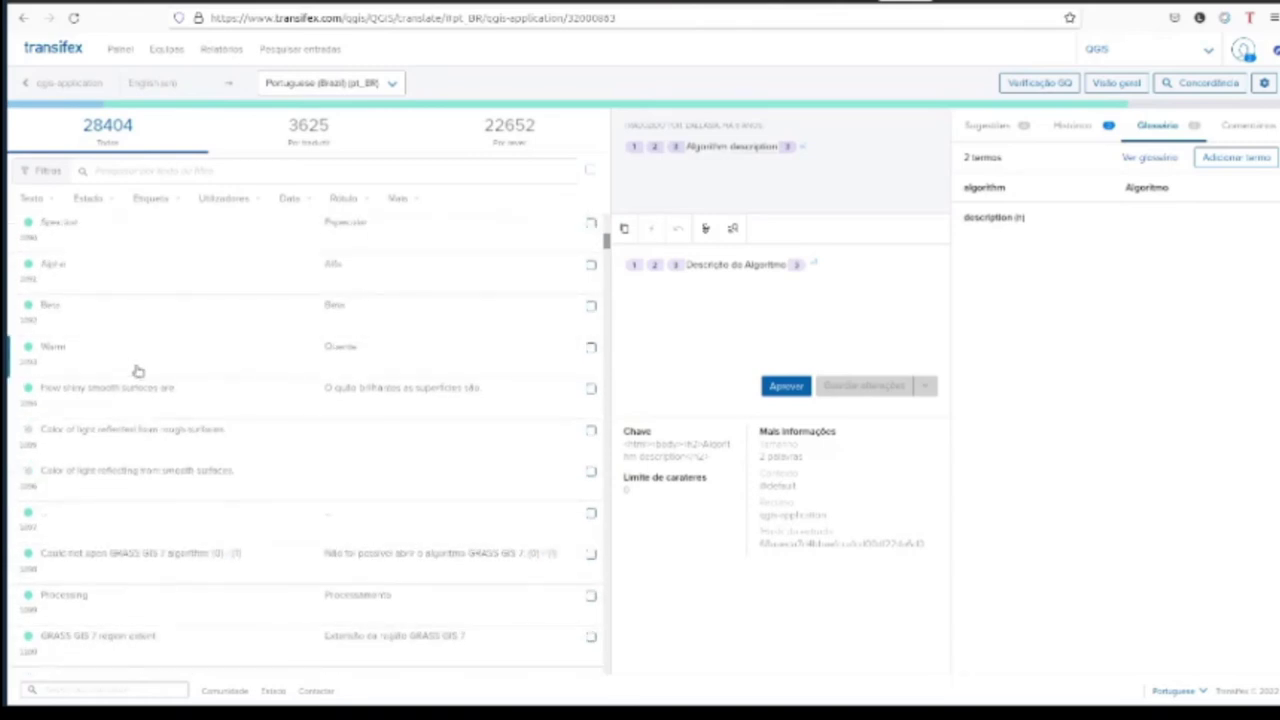
scroll(130, 370, "up", 6)
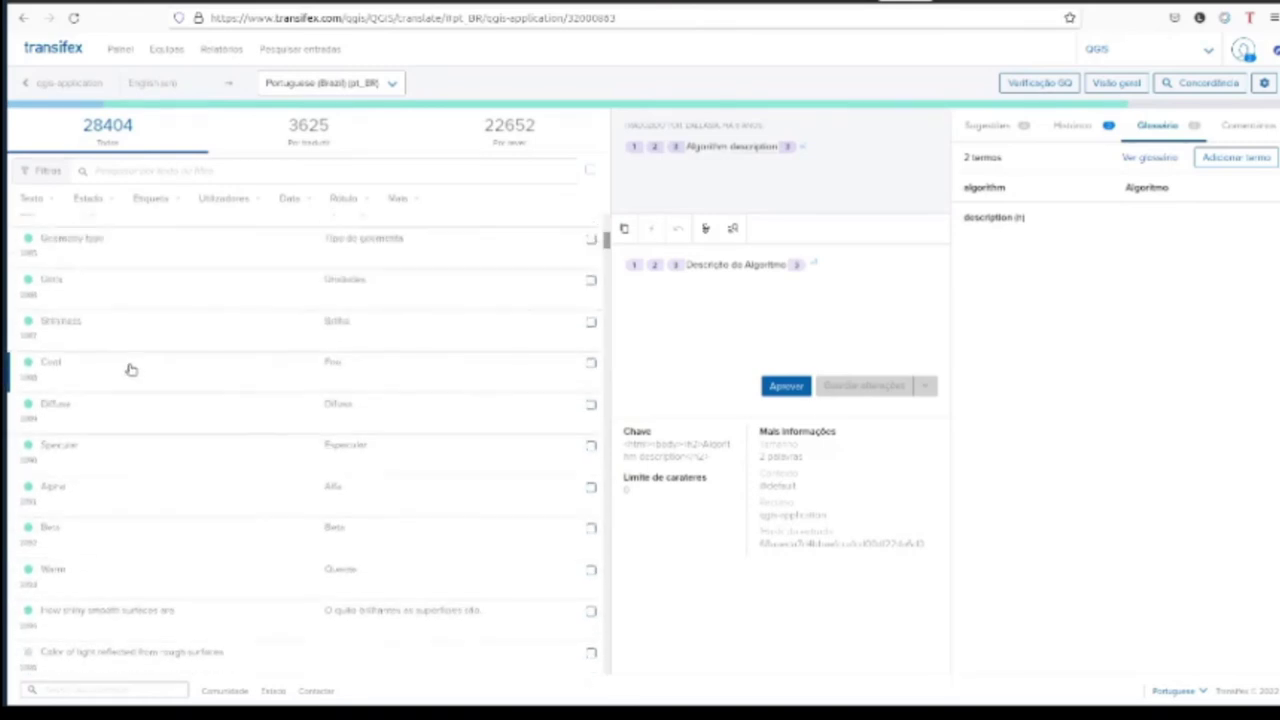
scroll(125, 371, "down", 1)
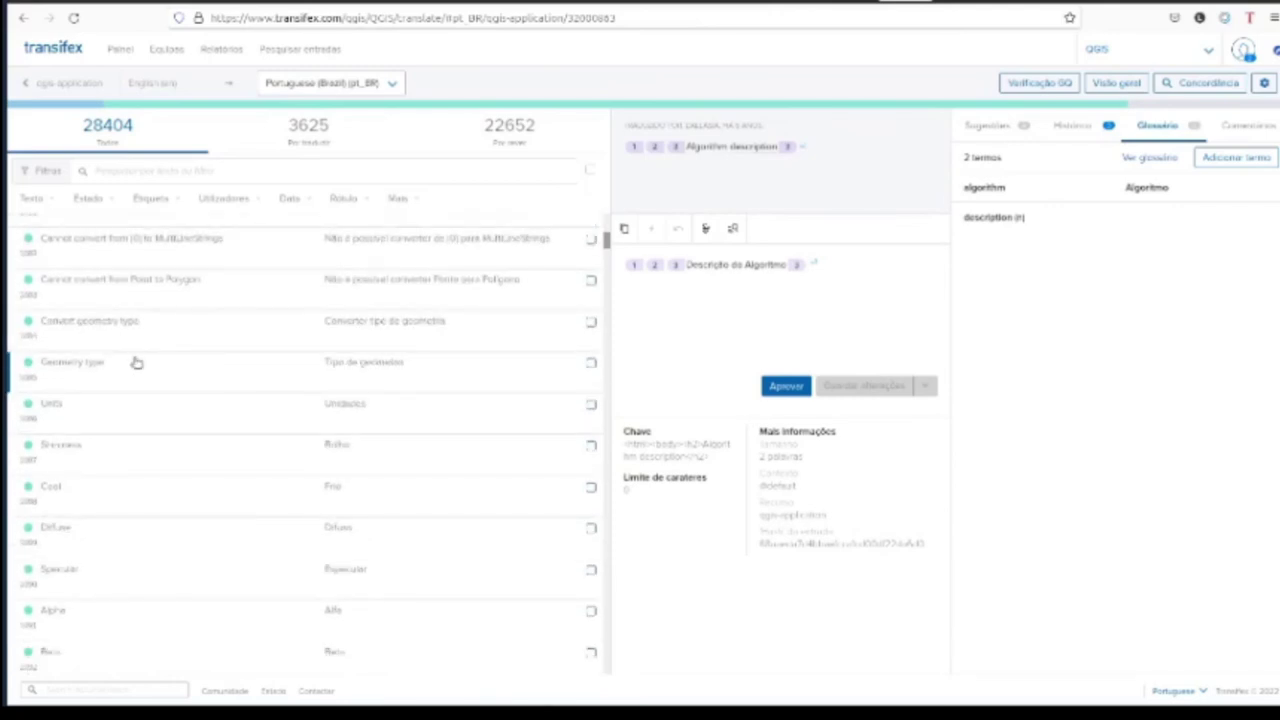
scroll(132, 363, "up", 2)
scroll(136, 362, "down", 1)
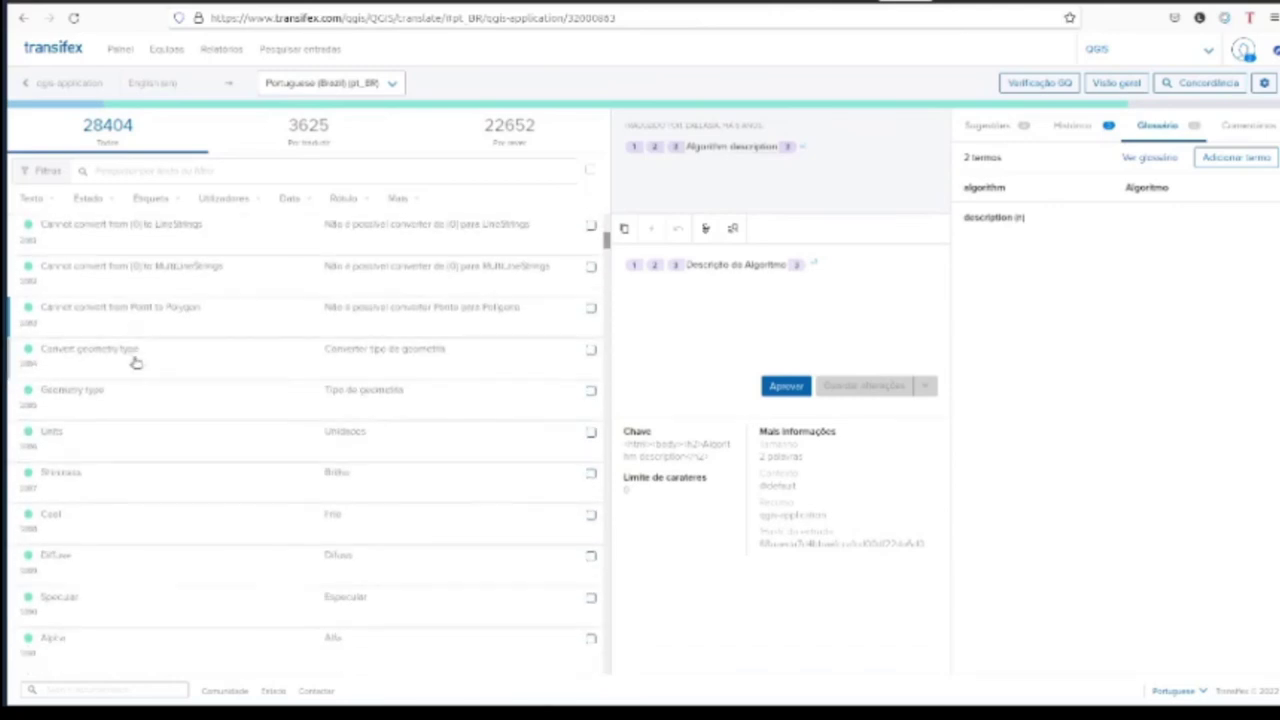
scroll(143, 341, "down", 5)
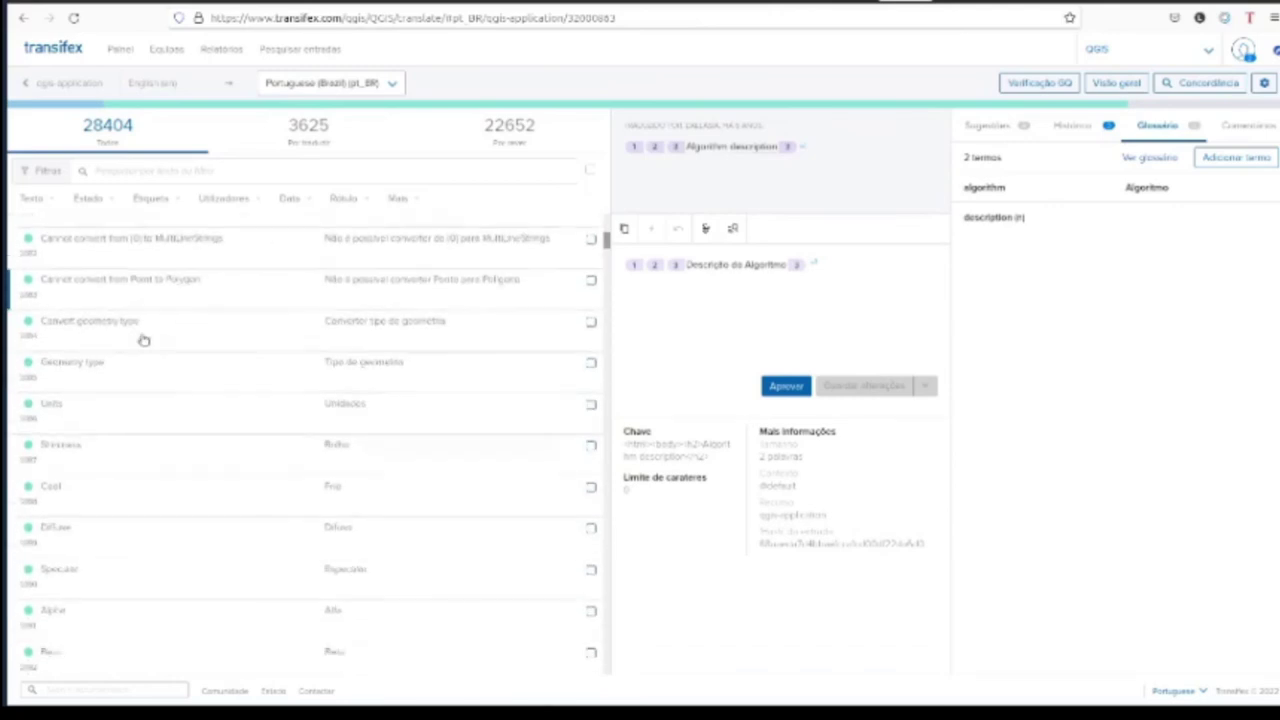
scroll(143, 341, "down", 3)
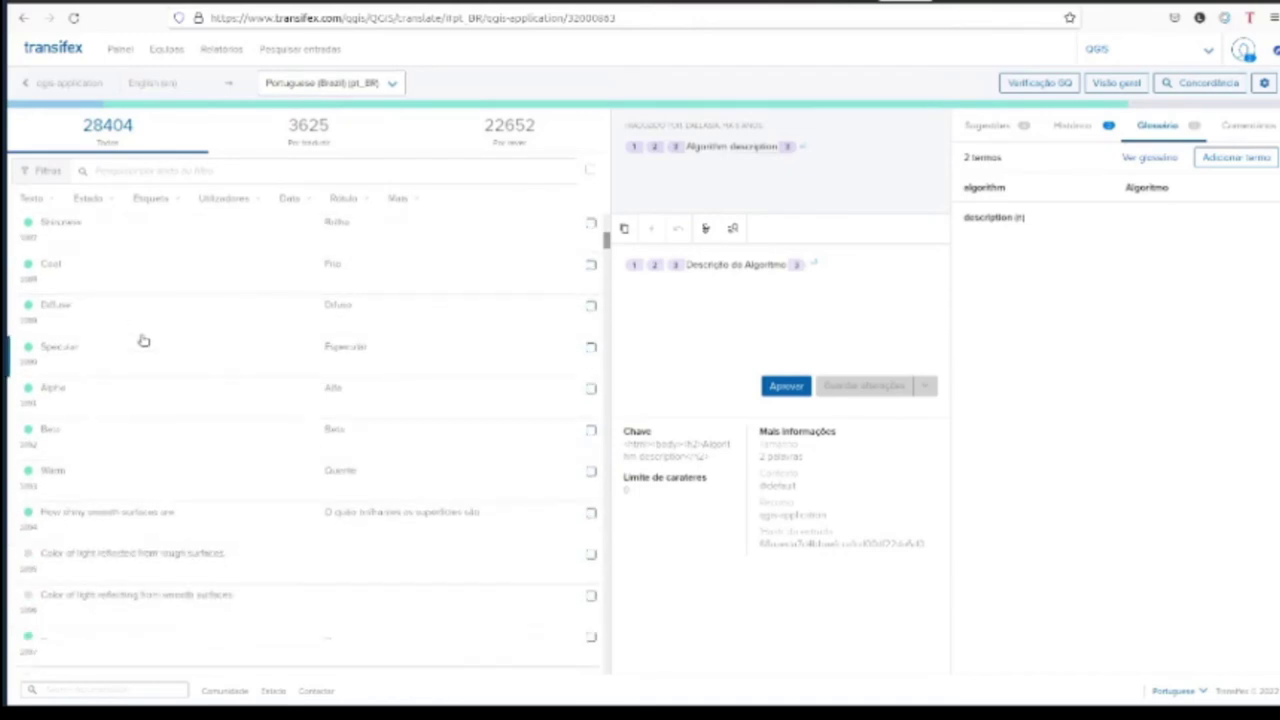
scroll(111, 402, "down", 1)
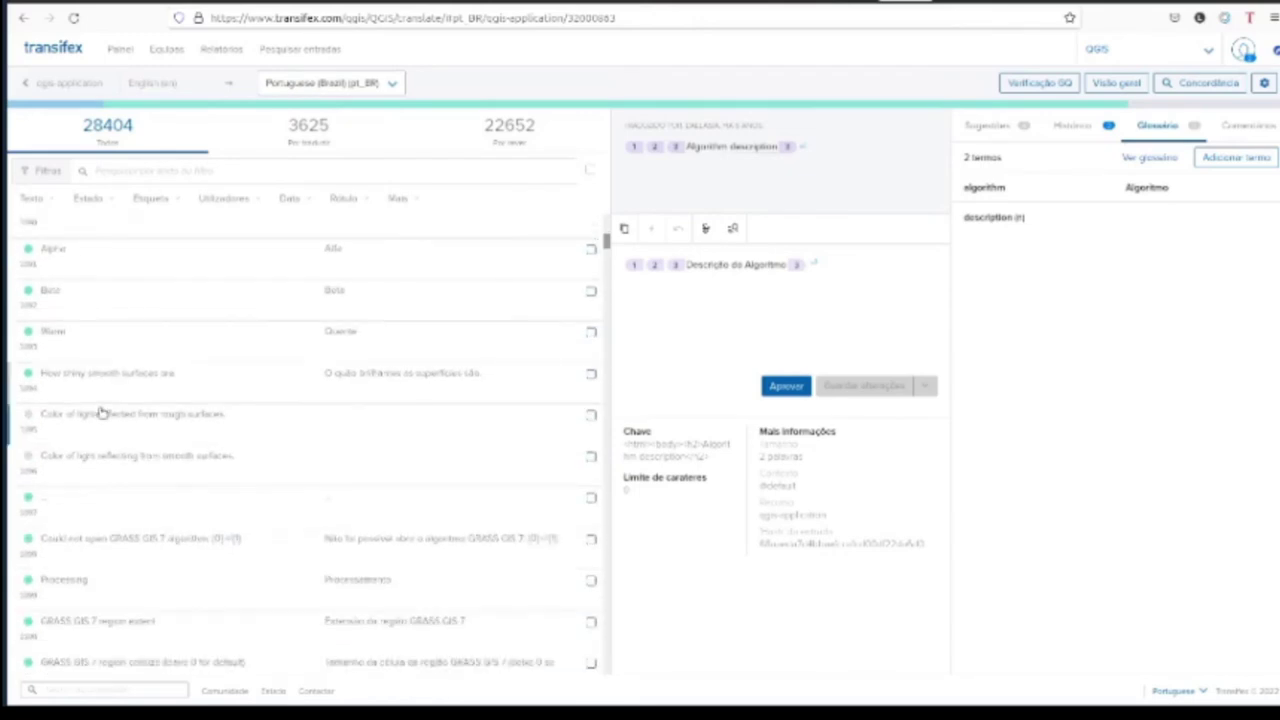
scroll(111, 392, "down", 1)
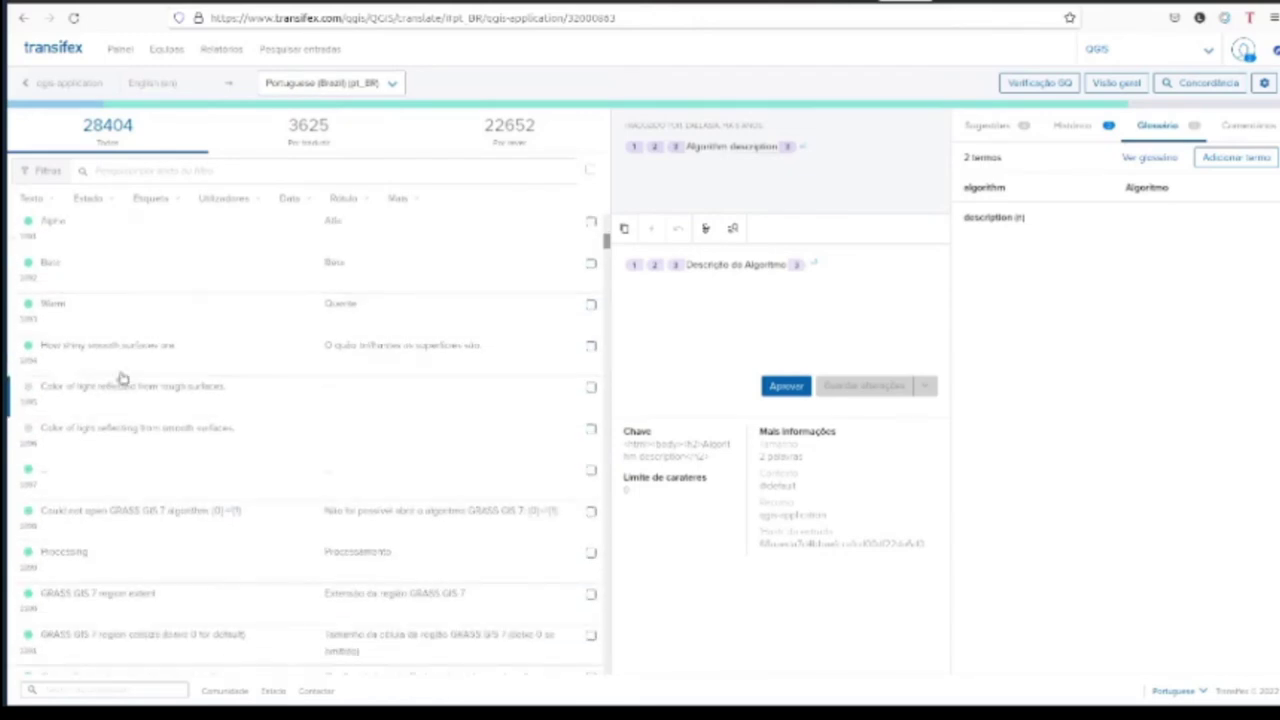
scroll(120, 378, "down", 1)
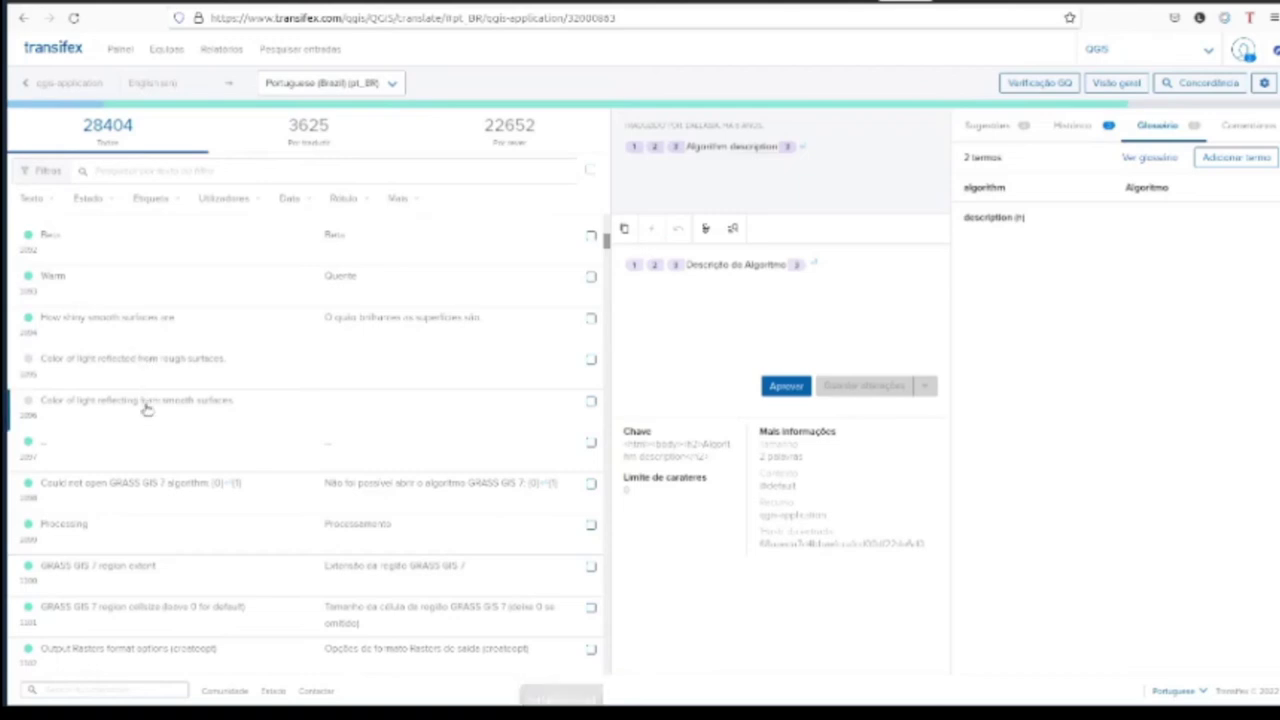
scroll(144, 350, "down", 1)
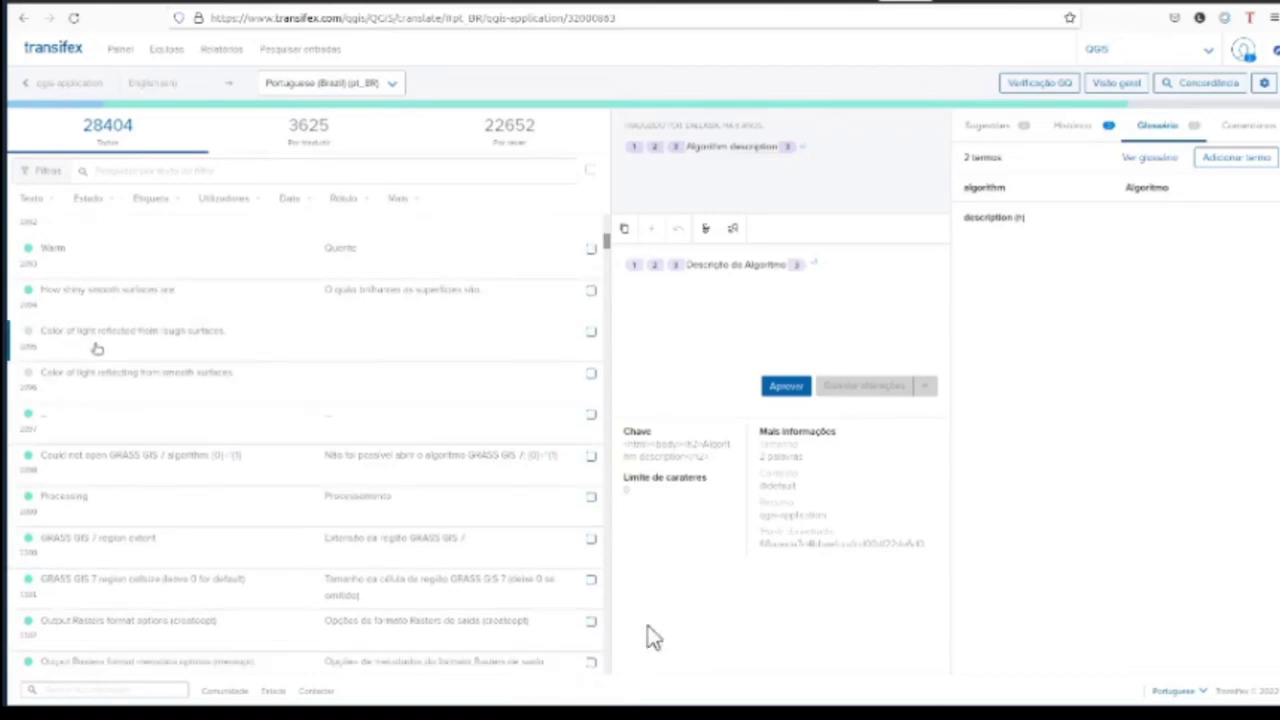
- Open "Color of light reflected from rough surfaces.", check its suggestions and highlight the context name in its additional information
scroll(651, 634, "down", 1)
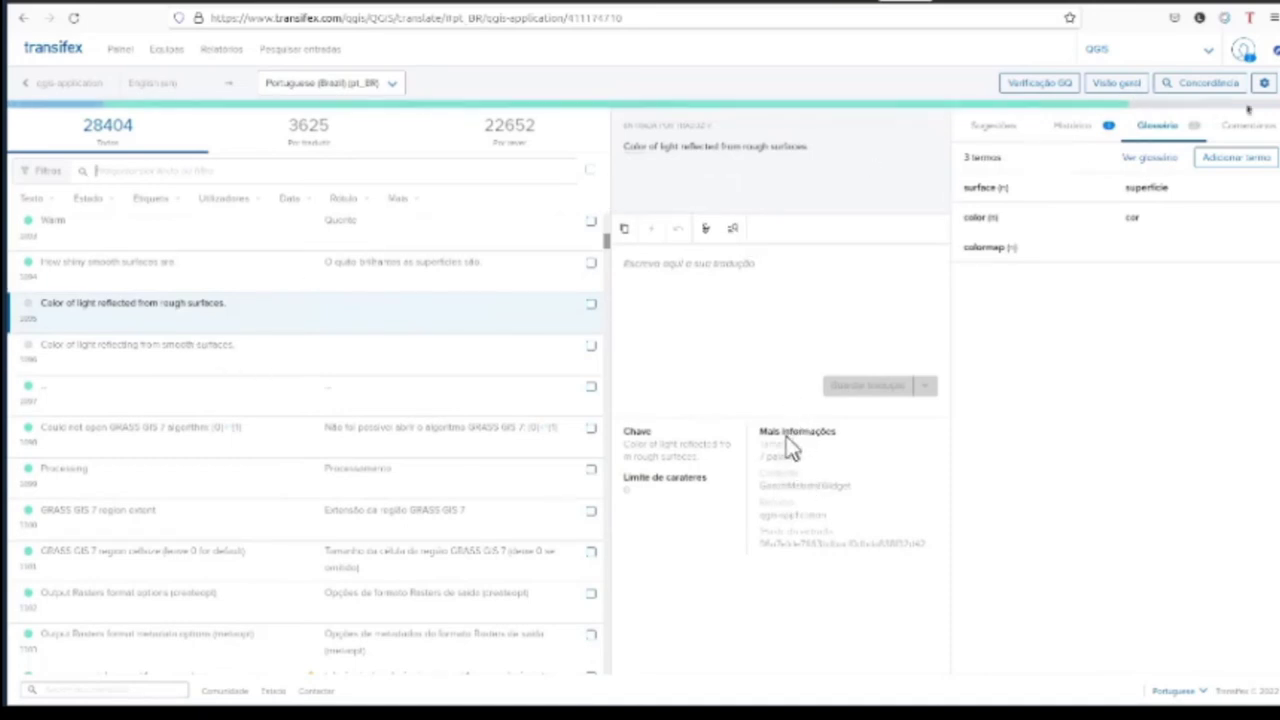
left_click(1008, 125)
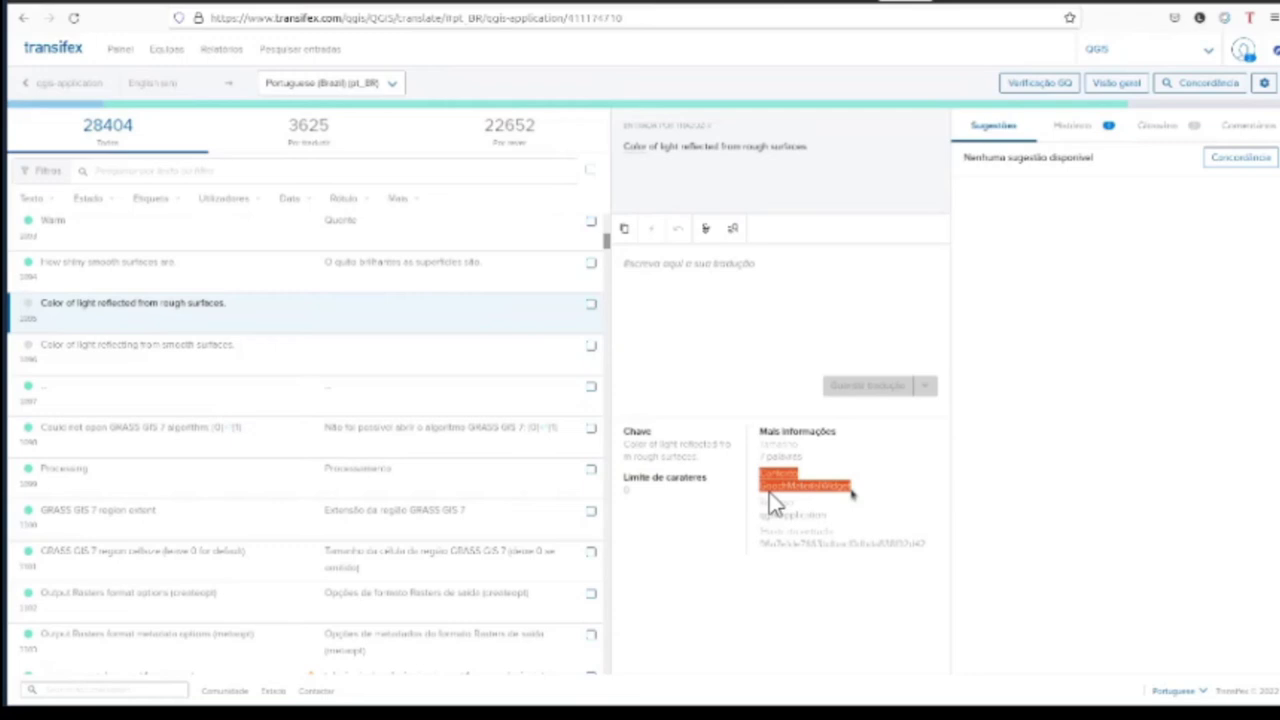
left_click(855, 495)
left_click(798, 502)
left_click_drag(760, 483, 850, 485)
- Compare the entries neighbouring the rough surfaces string and open the "..." entry to check its context
scroll(60, 295, "up", 1)
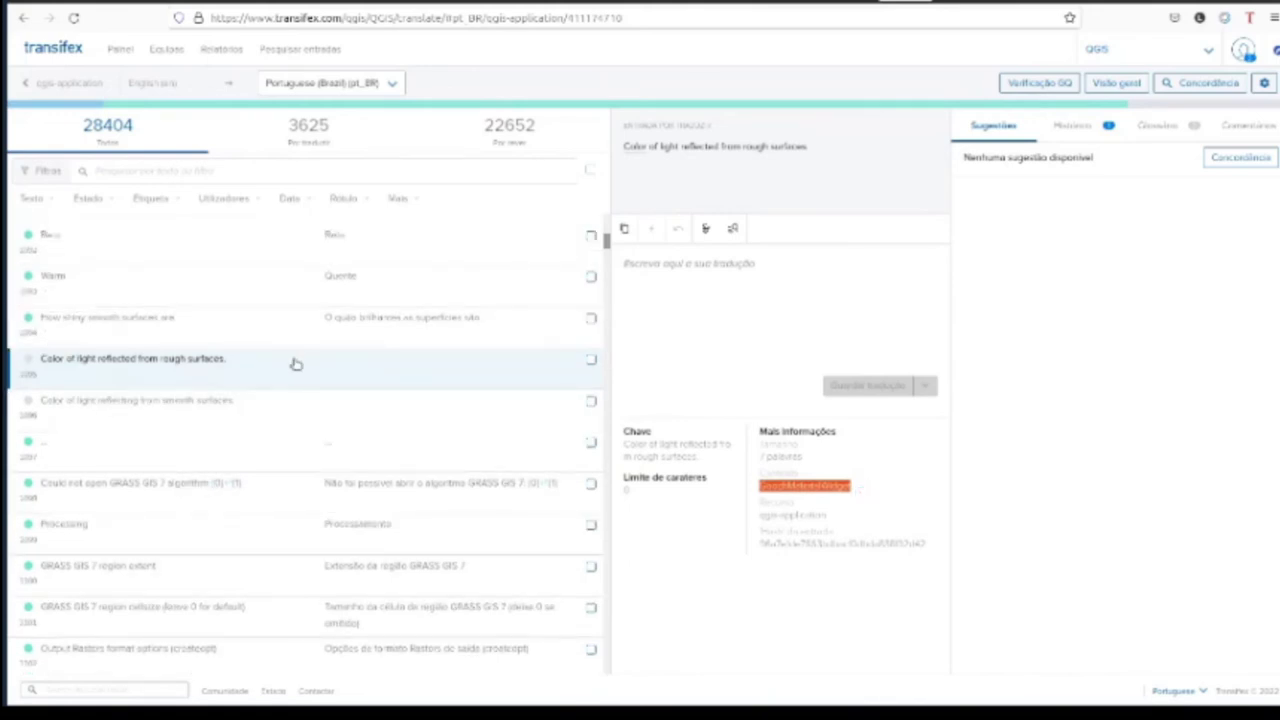
scroll(290, 364, "down", 1)
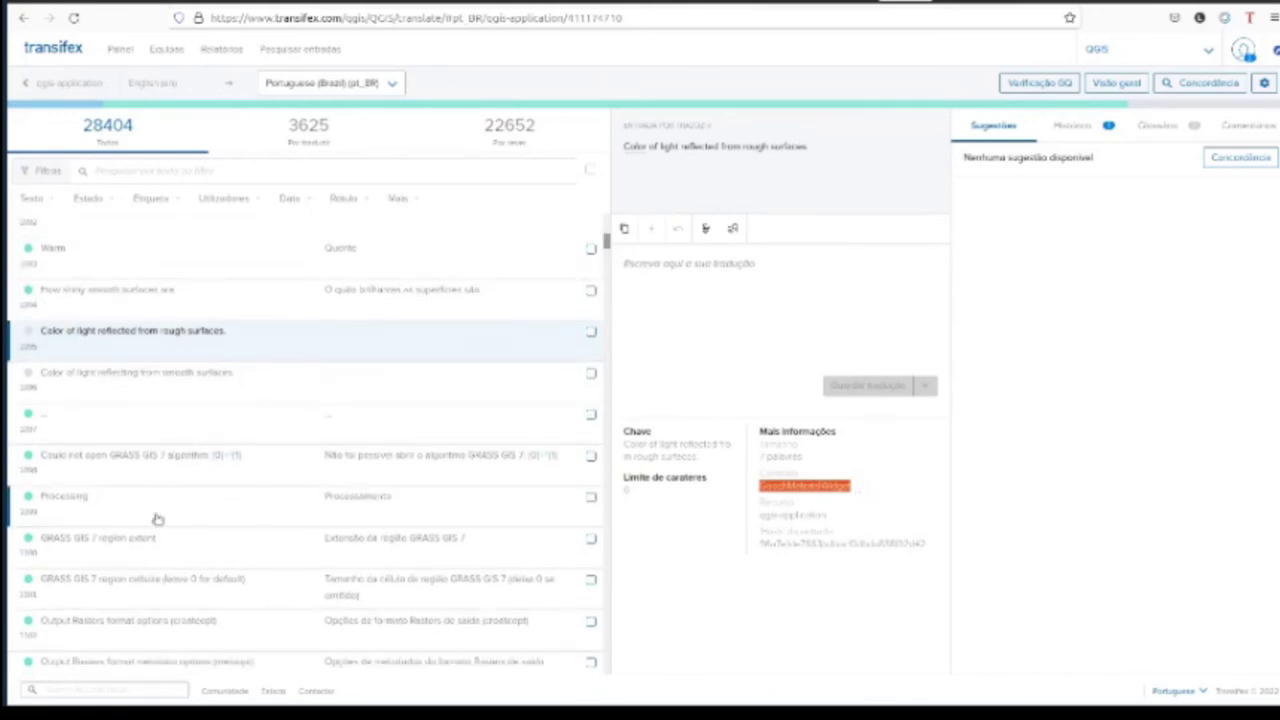
scroll(400, 515, "down", 1)
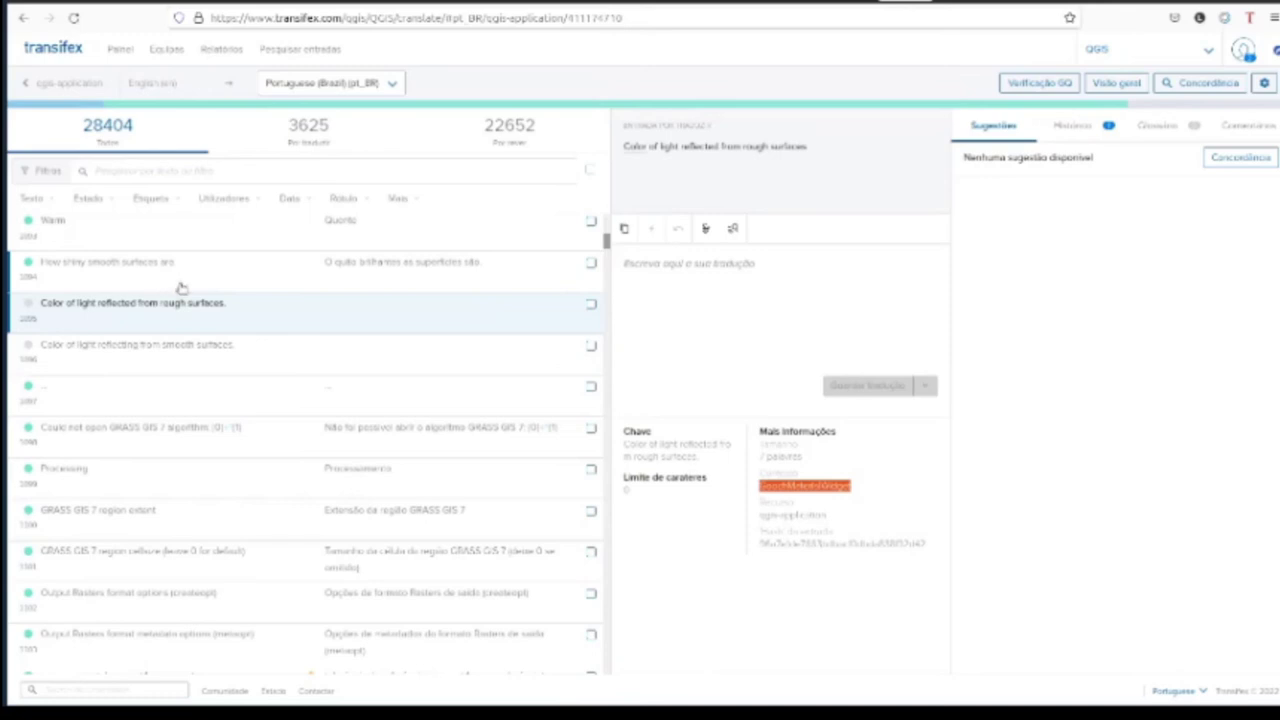
scroll(177, 289, "down", 1)
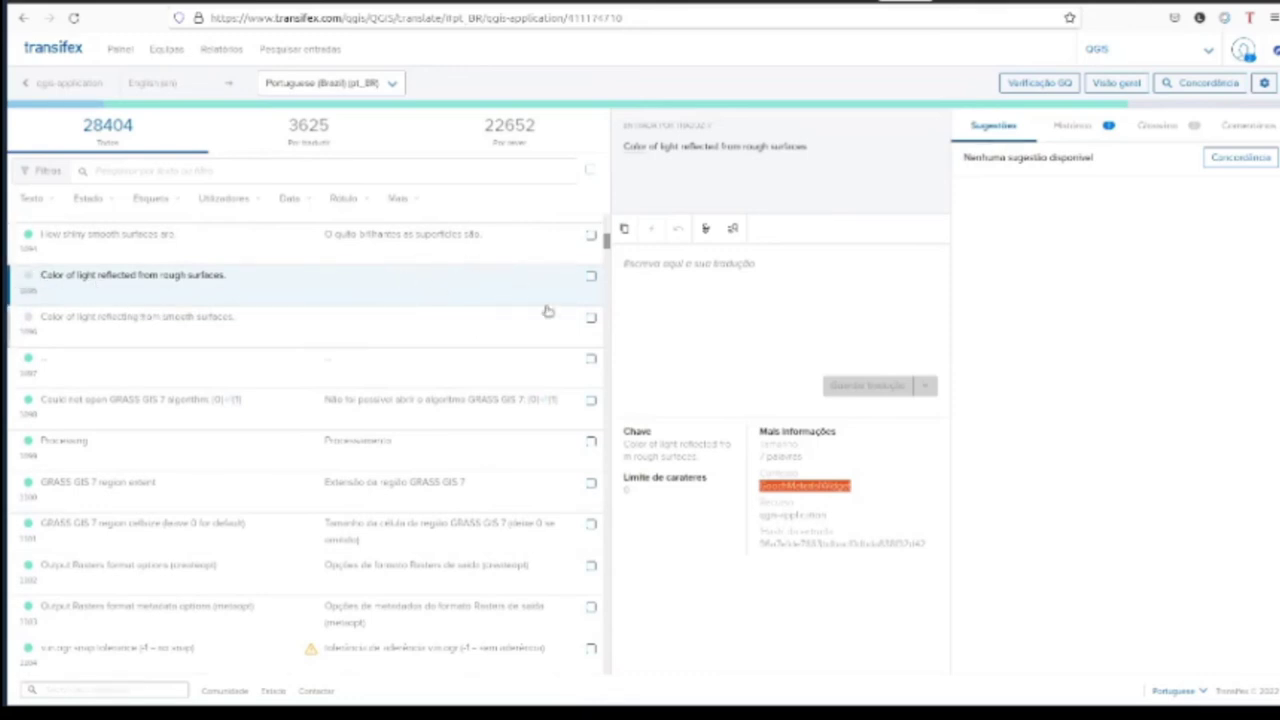
left_click(75, 370)
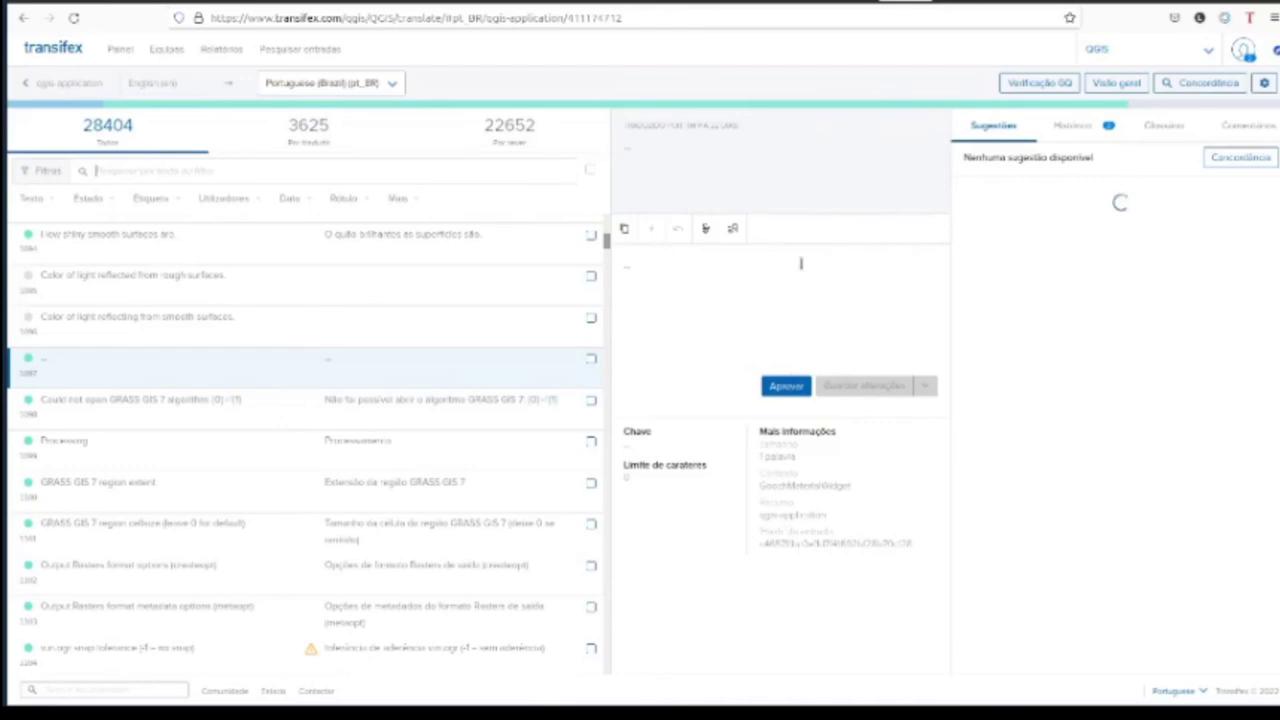
- Check the suggestion for the "..." string and approve its existing translation
scroll(80, 363, "down", 1)
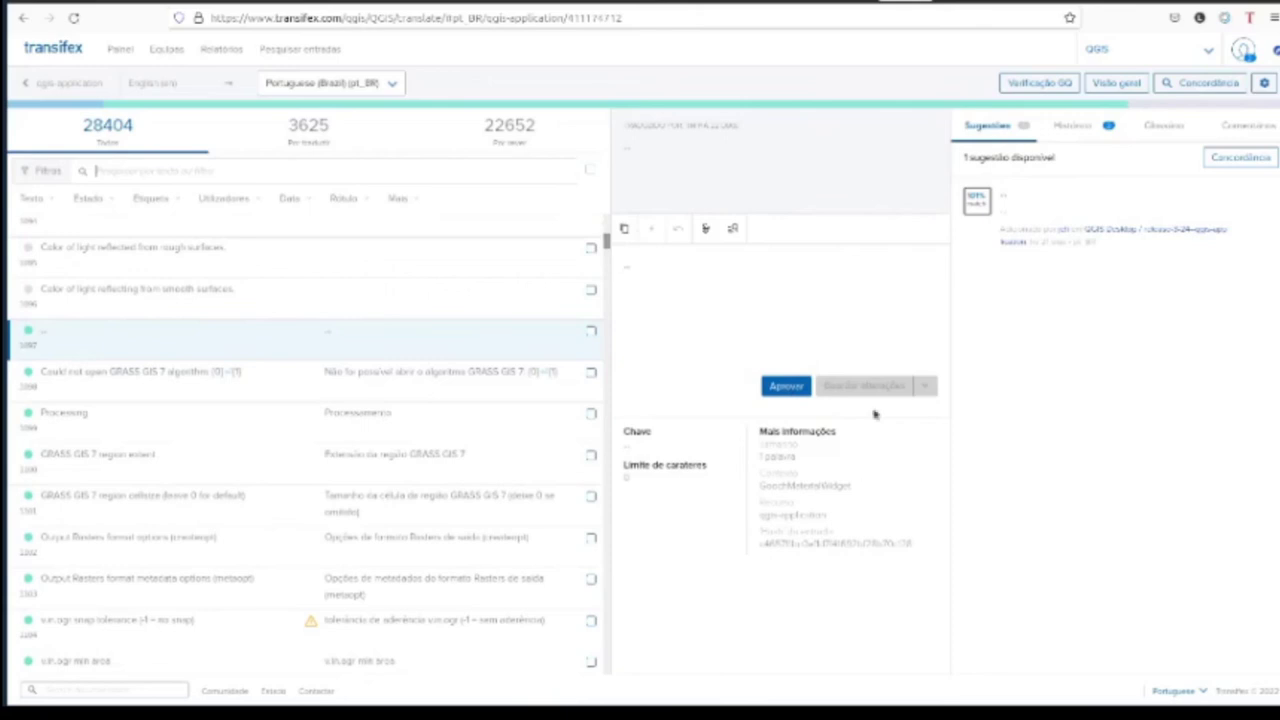
mouse_move(962, 204)
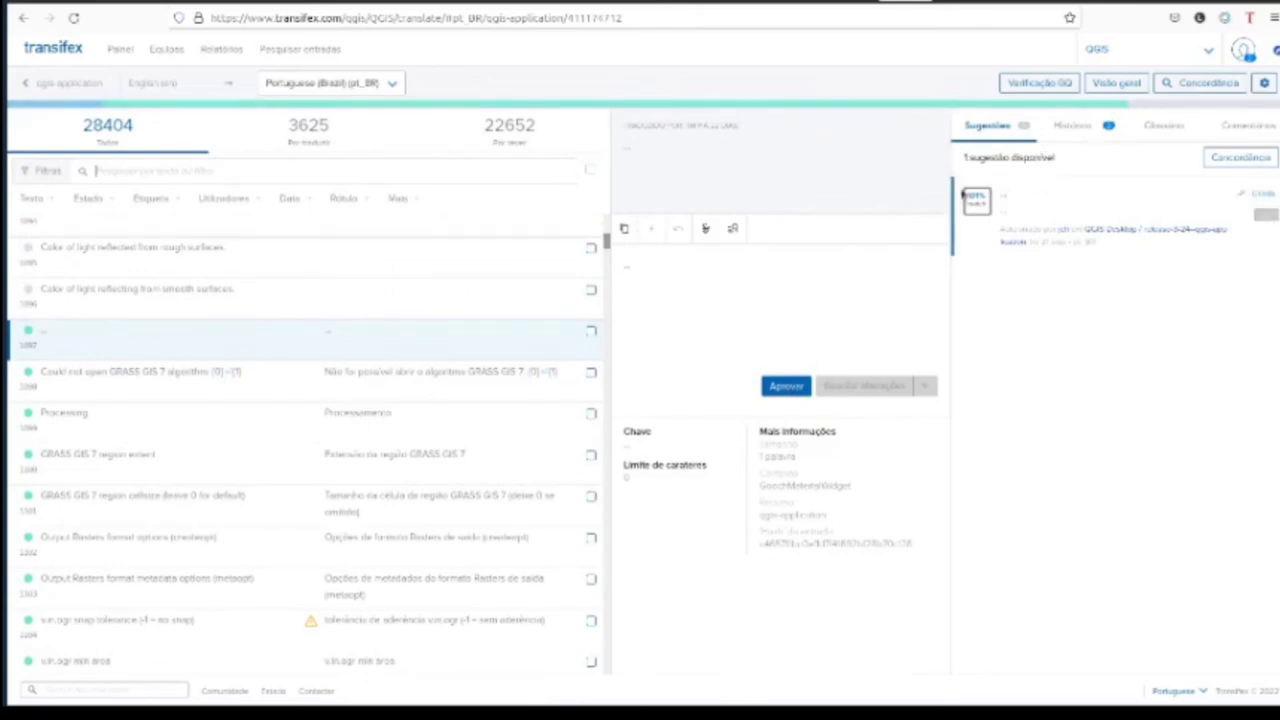
left_click(785, 387)
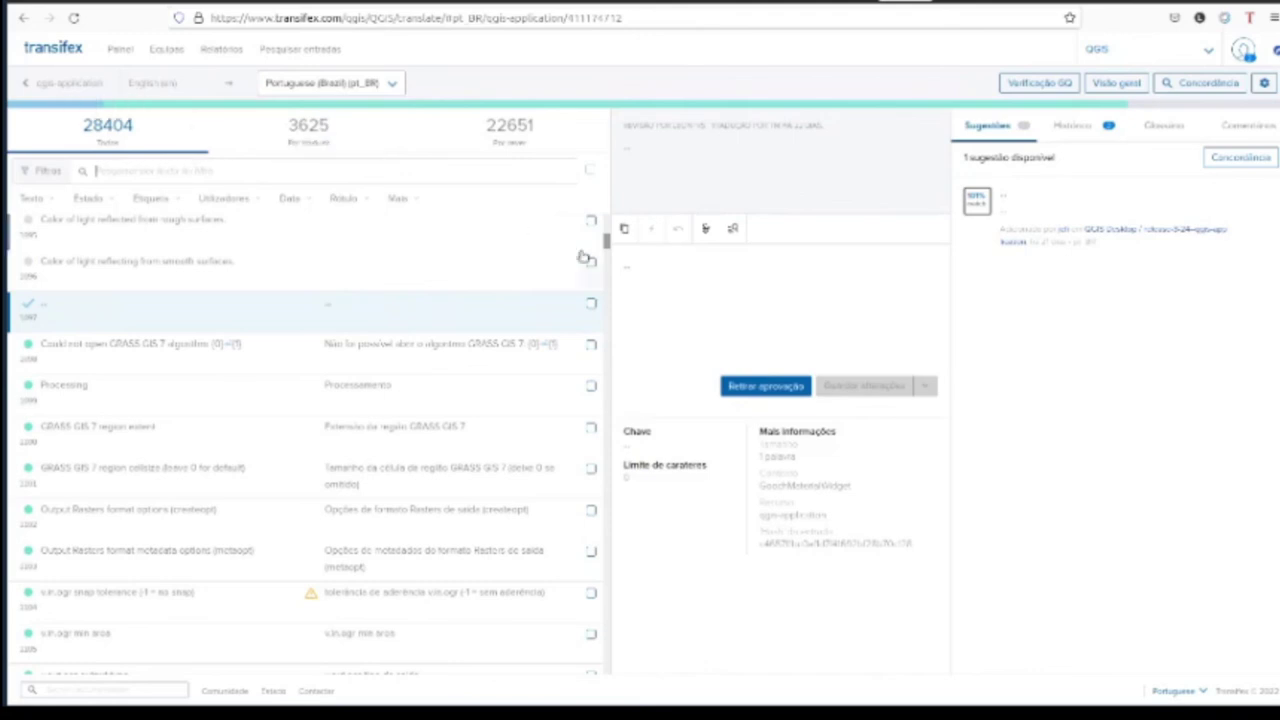
- Return to the start of the string list, open "Algorithm description" and approve its translation "Descrição do Algoritmo"
left_click_drag(607, 248, 604, 228)
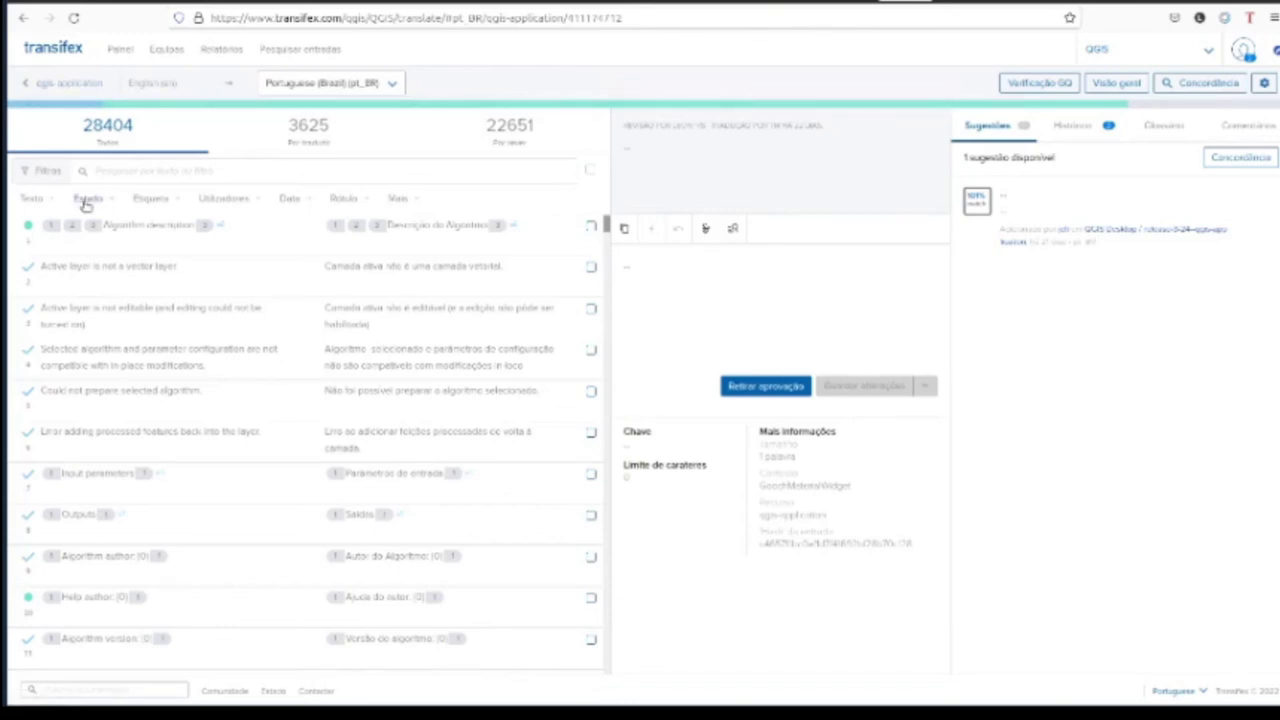
left_click(116, 246)
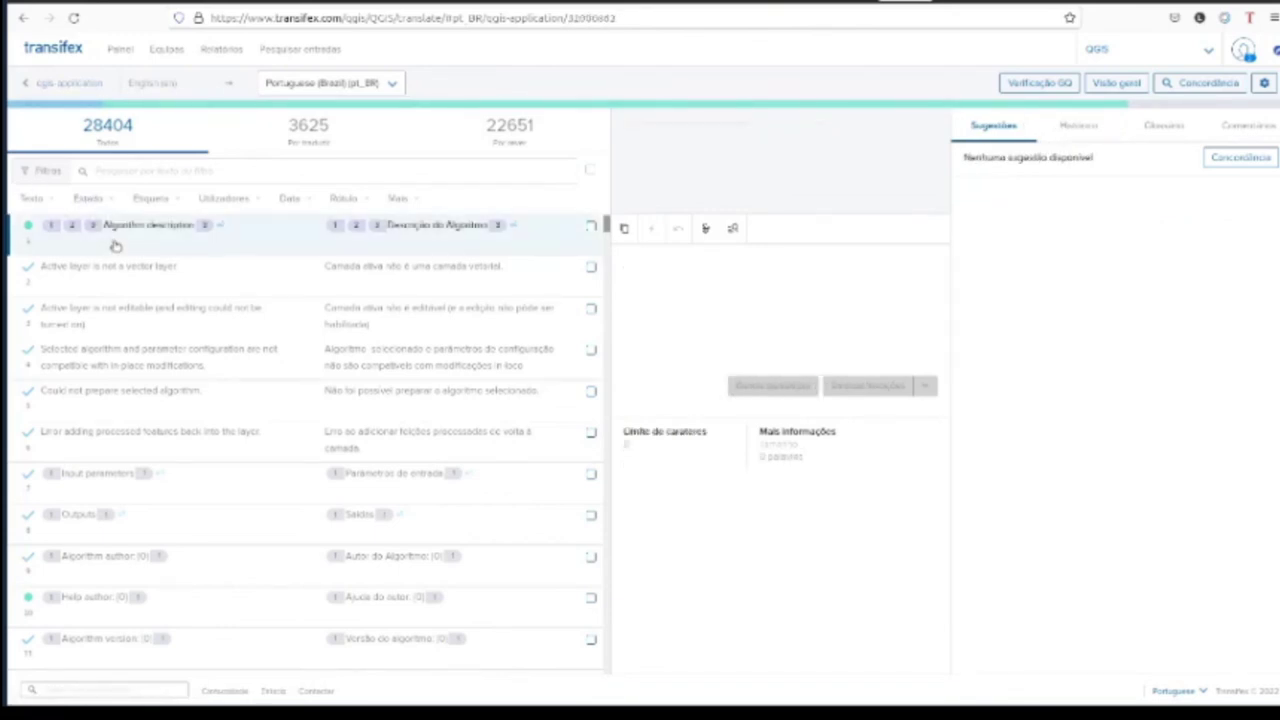
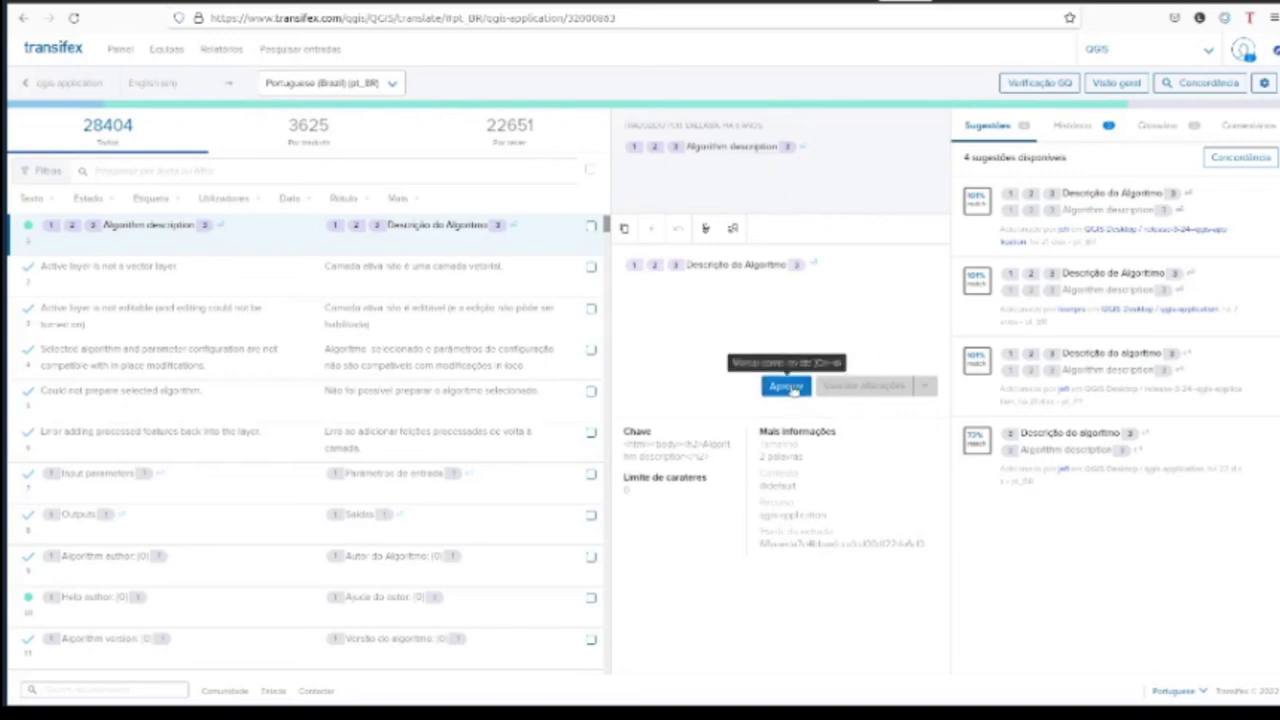
left_click(789, 386)
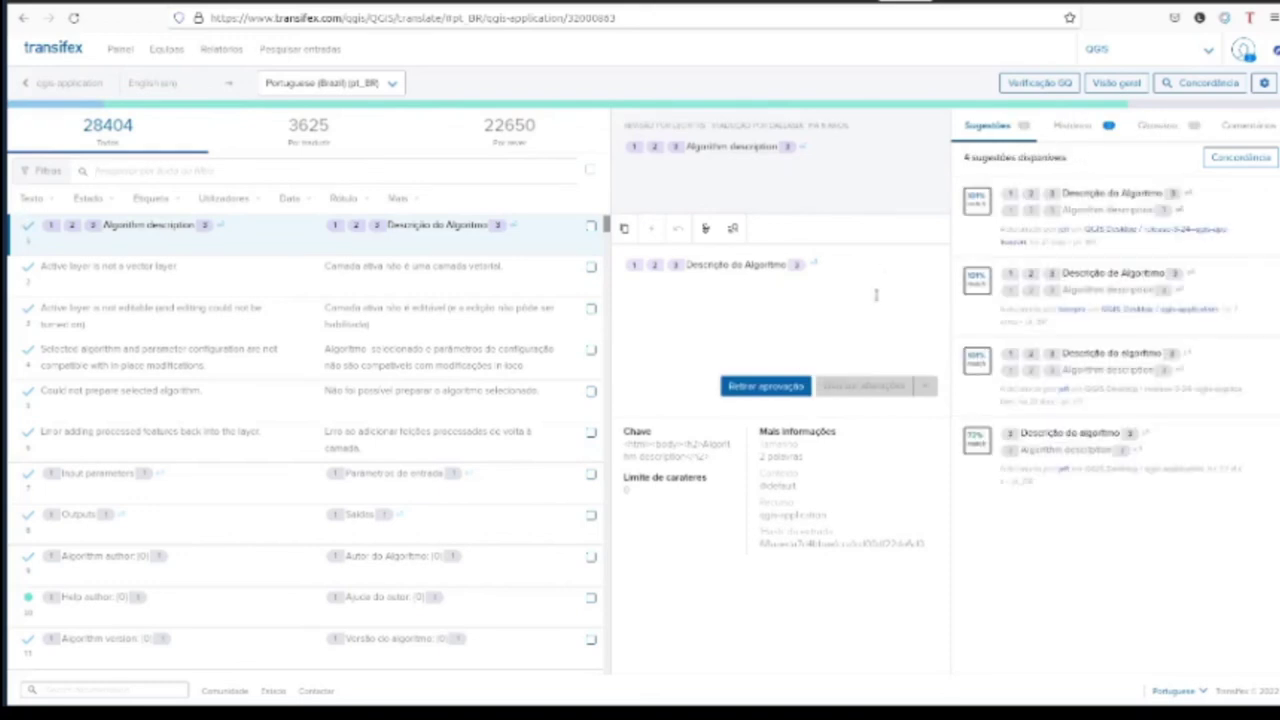
- Find the unreviewed "Help author: {0}" string and open it to view its translation and suggestions
scroll(170, 512, "down", 2)
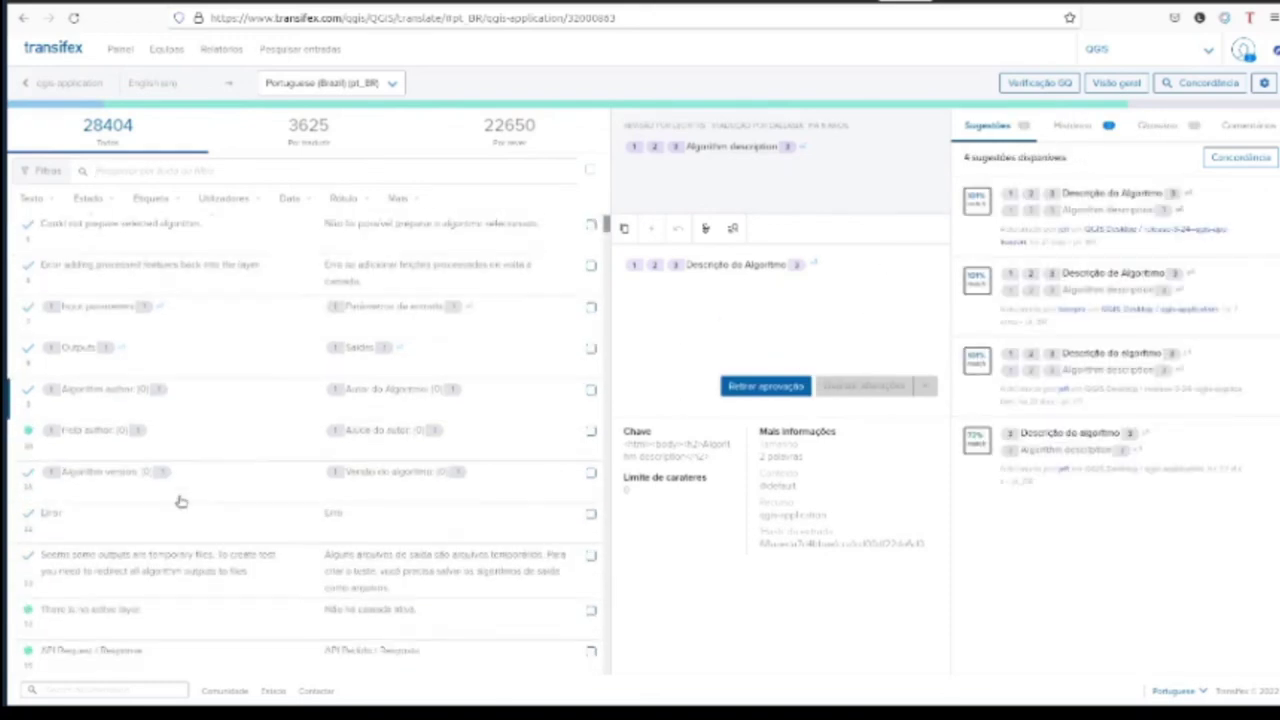
scroll(178, 460, "down", 1)
left_click(155, 403)
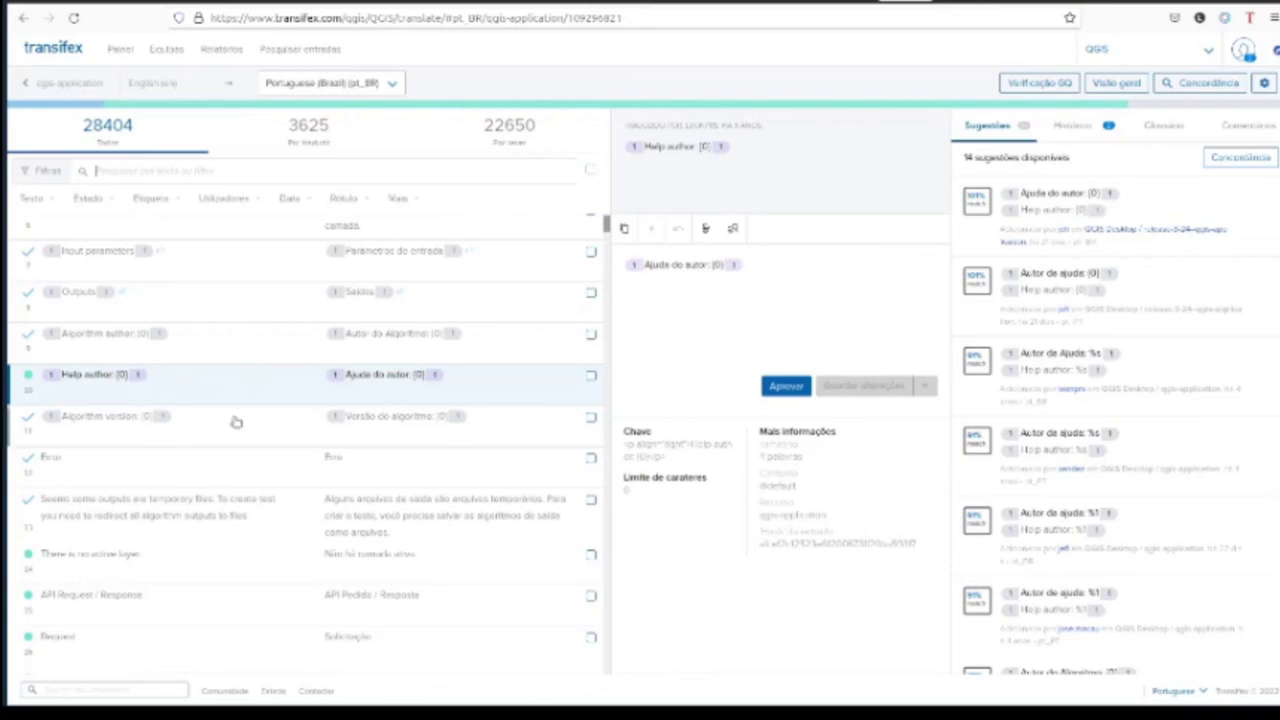
- Open the unreviewed "There is no active layer." string and compare its translation with the suggestions
scroll(180, 440, "down", 2)
scroll(194, 363, "down", 4)
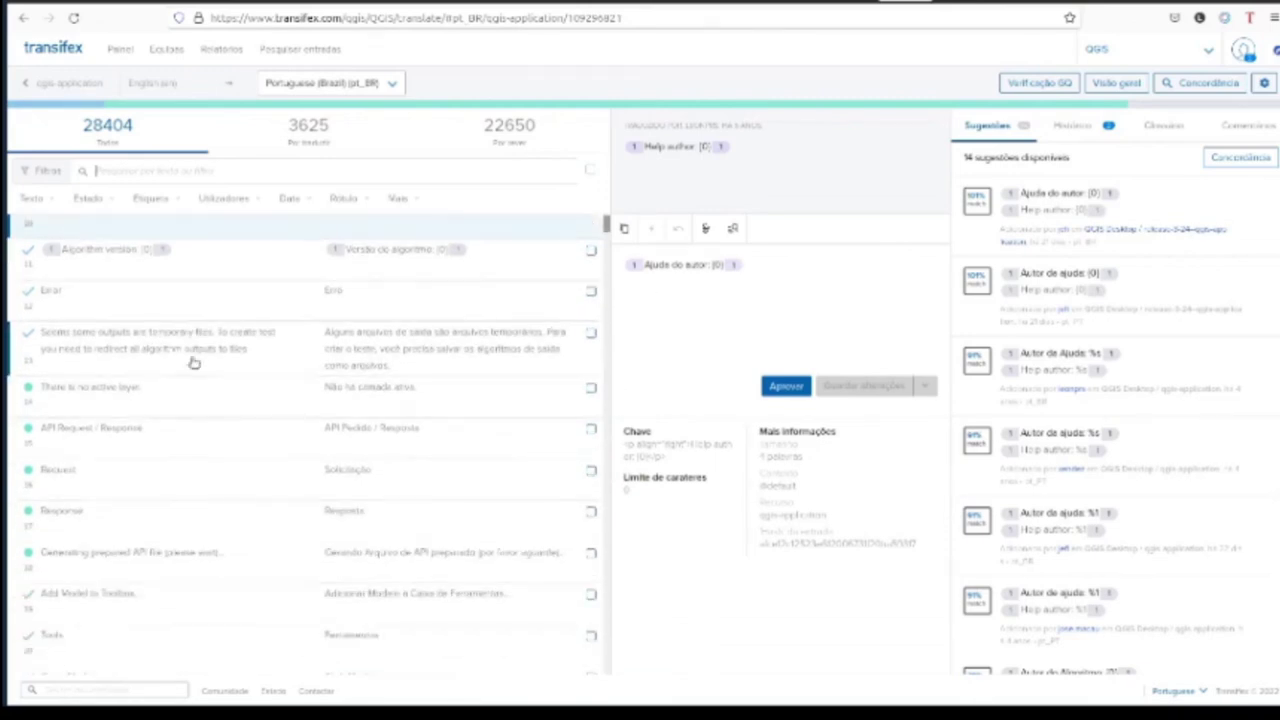
left_click(148, 389)
scroll(294, 343, "down", 1)
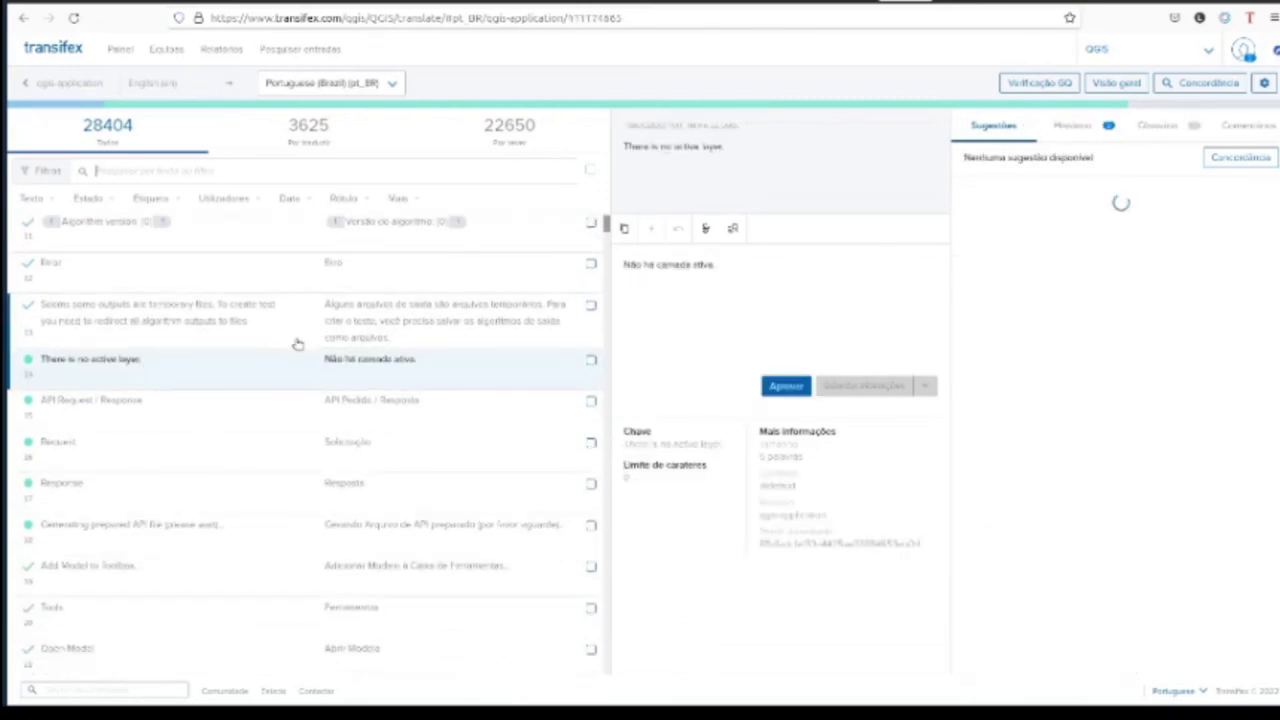
scroll(399, 305, "down", 1)
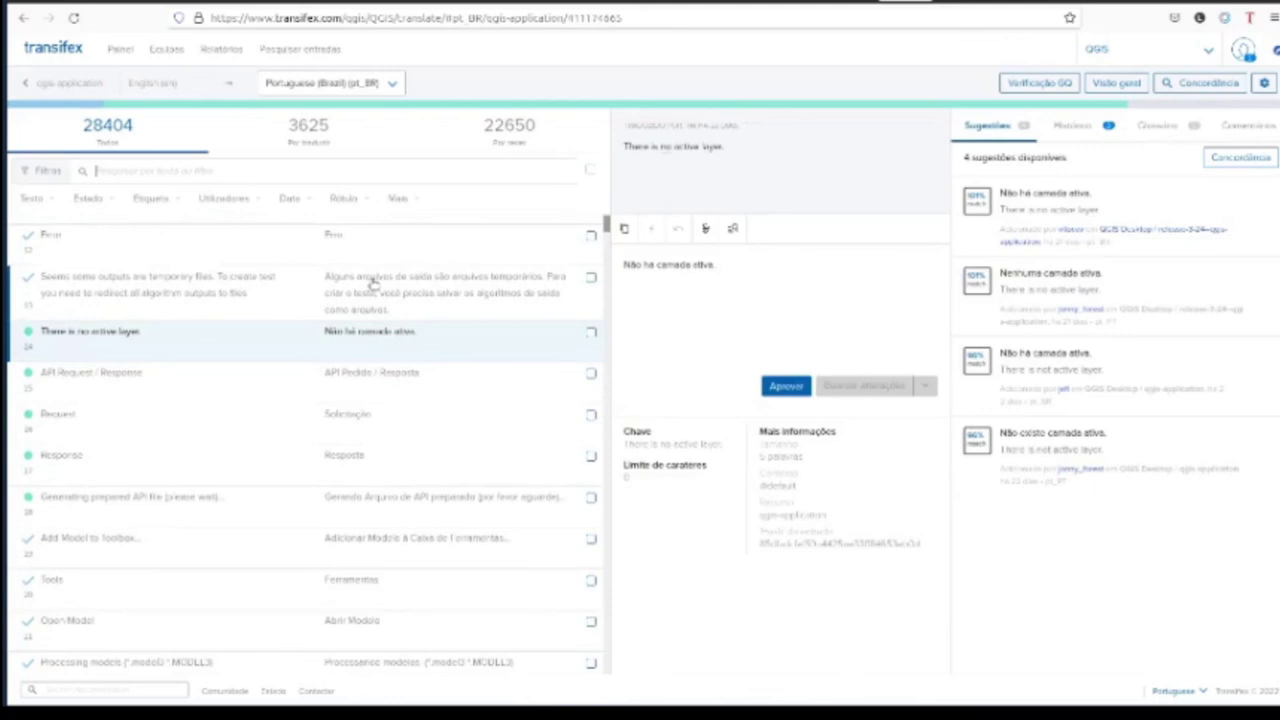